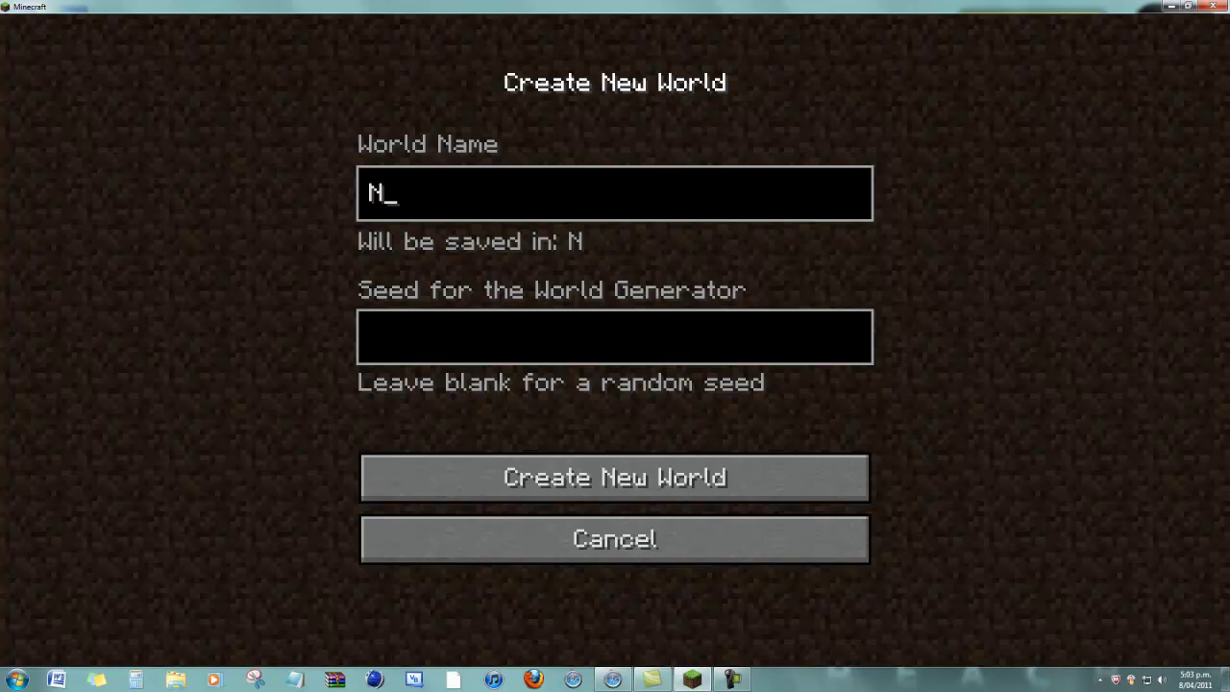
Create a new world named FTW with FTW as the world generator seed.
key("BackSpace")
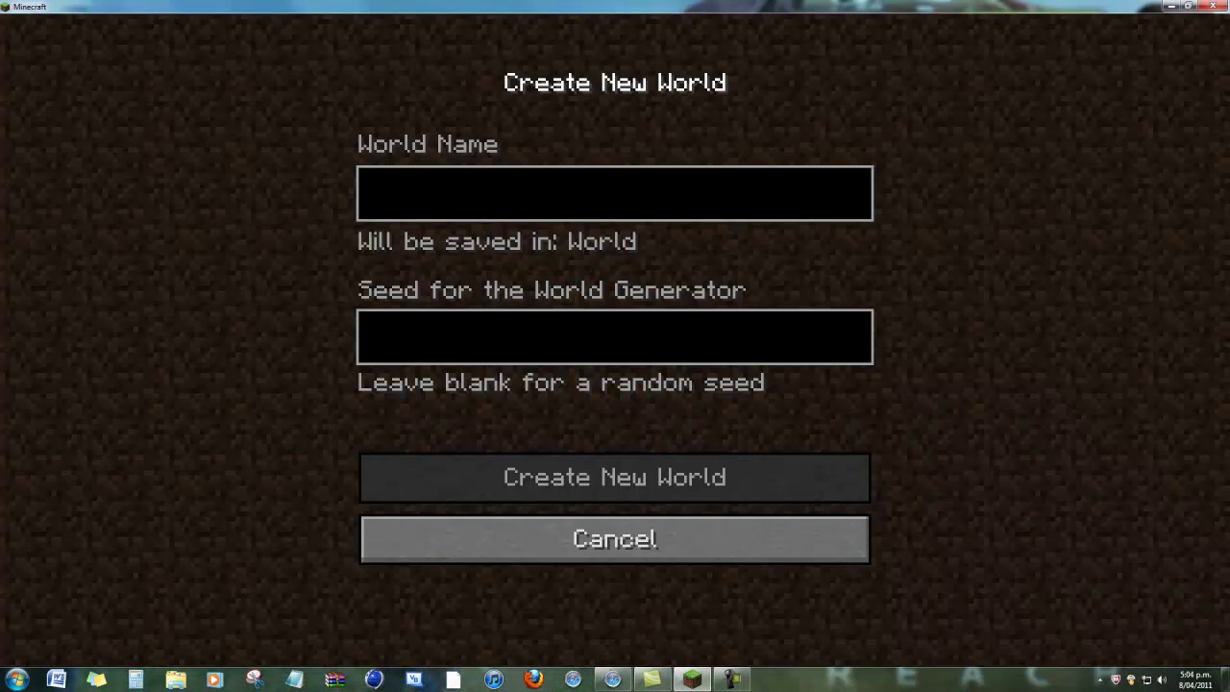
type("FTW")
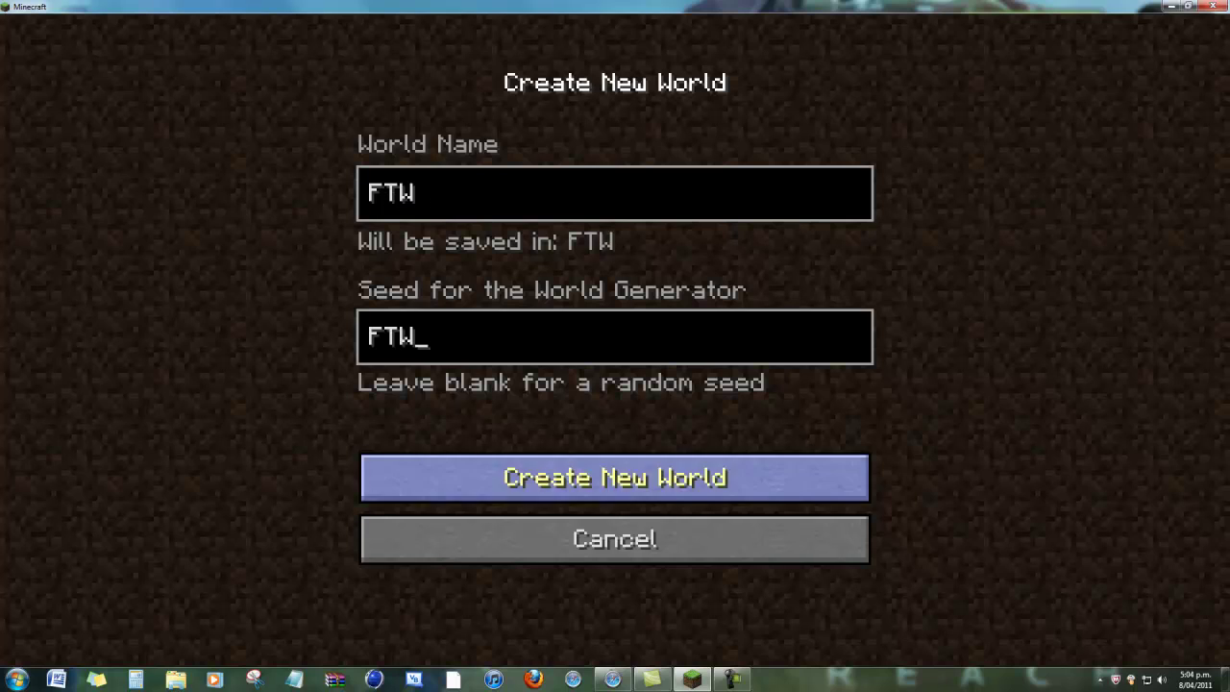
left_click(615, 478)
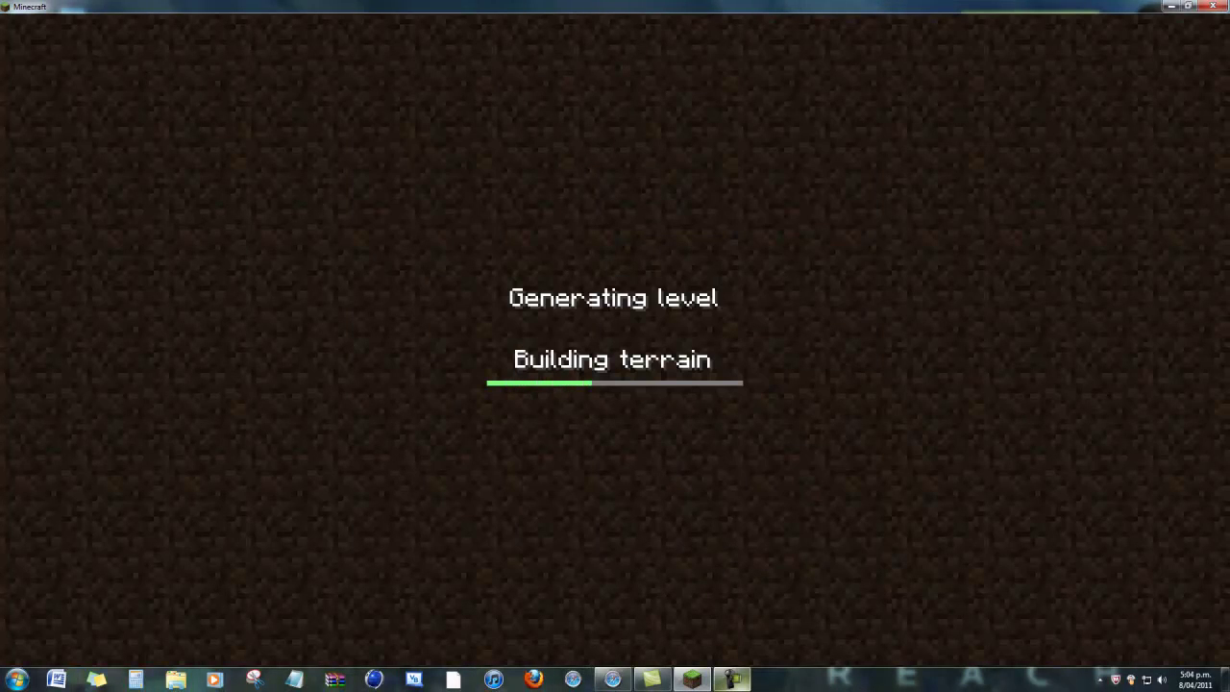
mouse_move(731, 680)
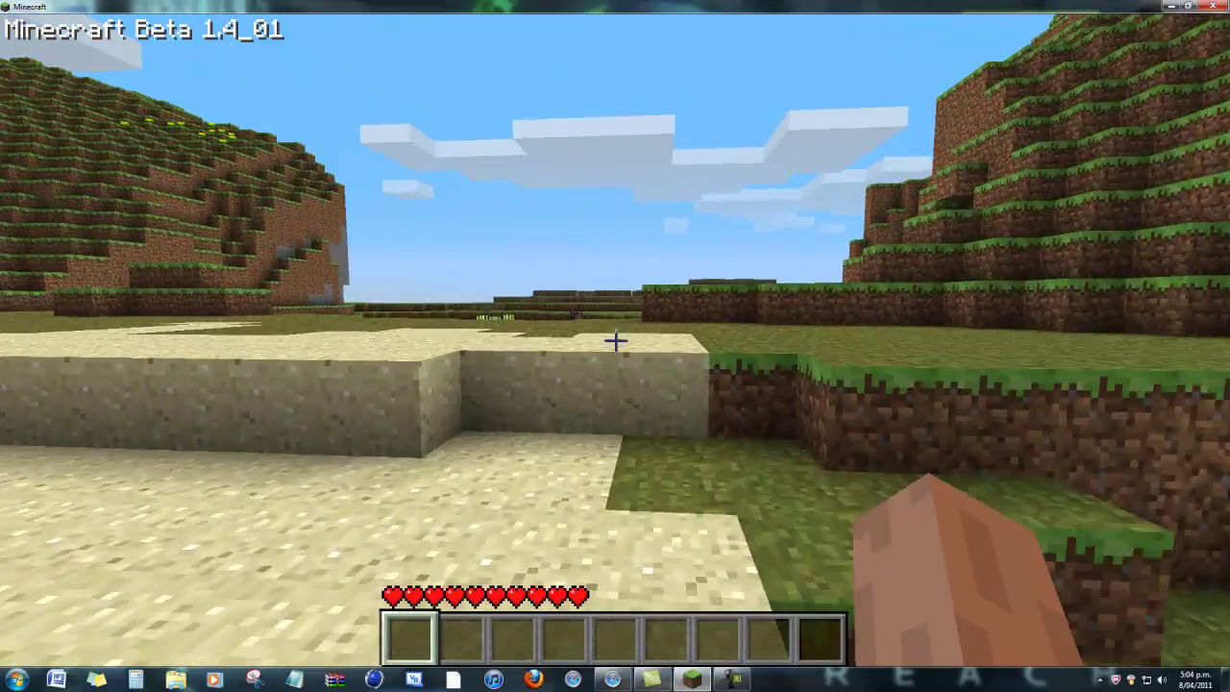
Walk across the new world and dig up 14 dirt blocks from the grassy terrain.
key("w")
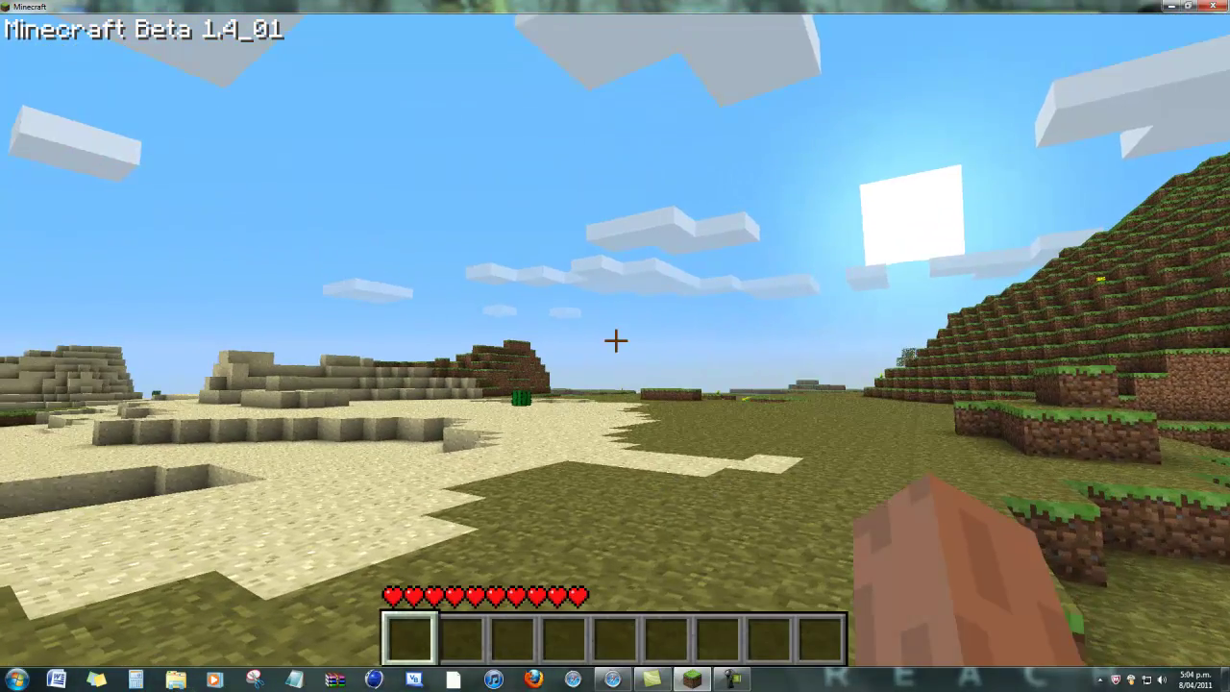
key("Escape")
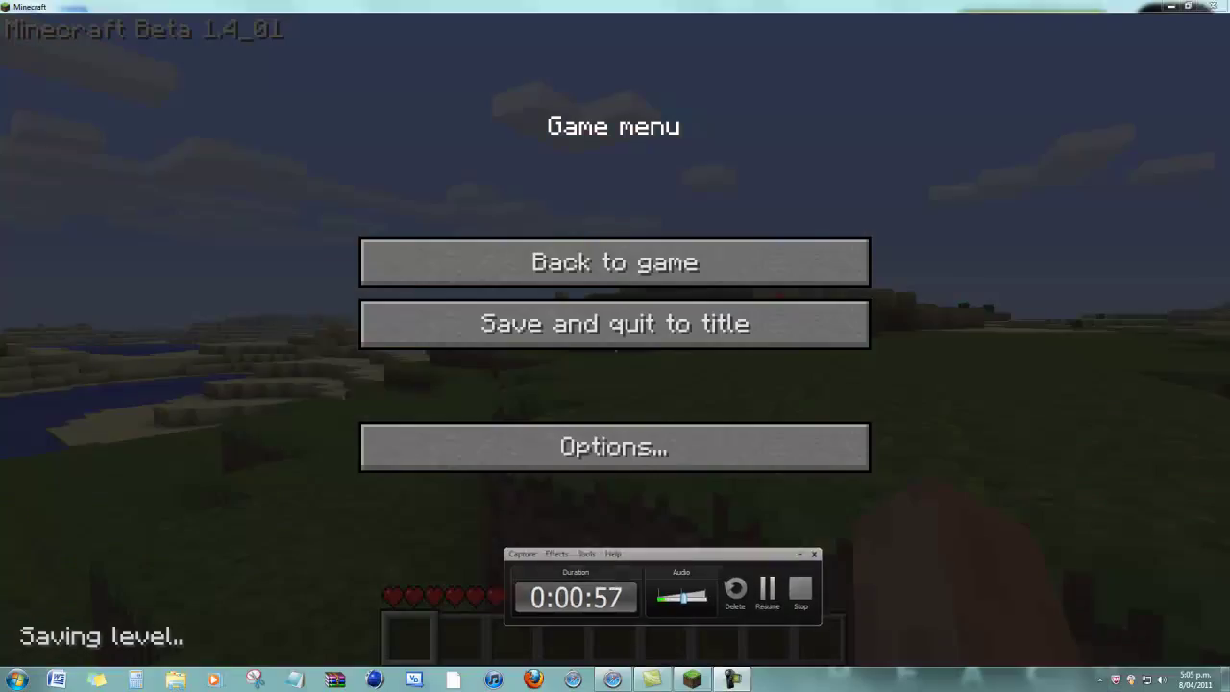
key("Escape")
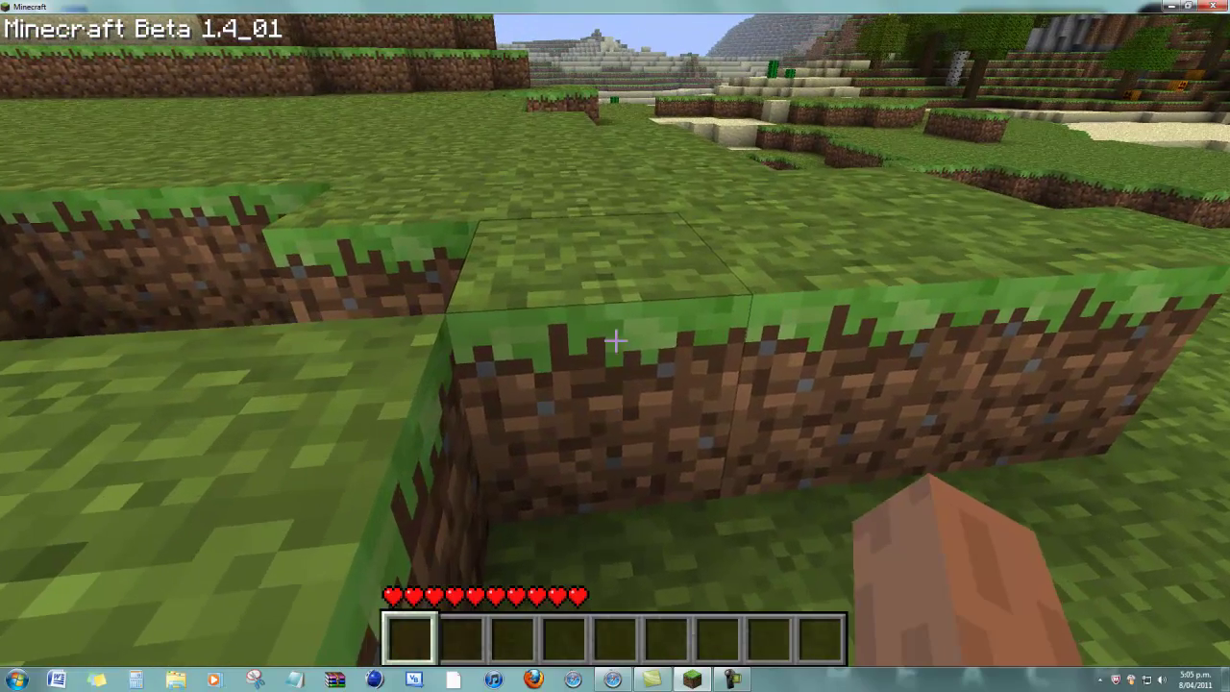
left_click_drag(615, 341, 615, 340)
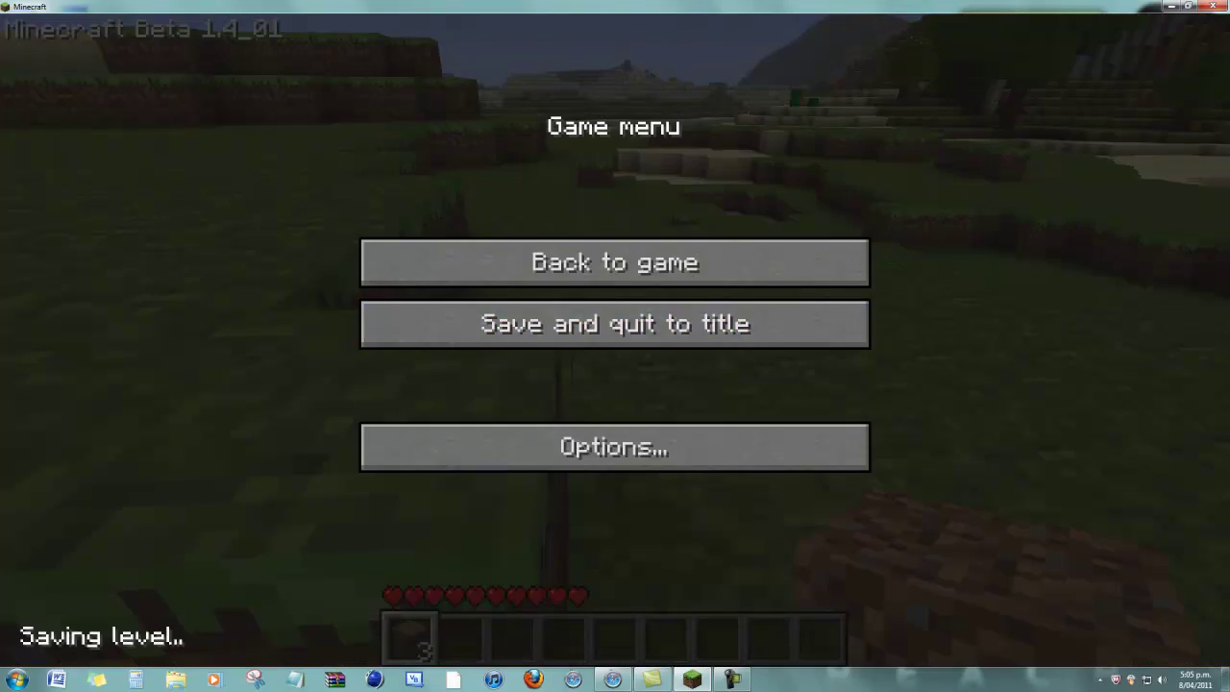
left_click(615, 442)
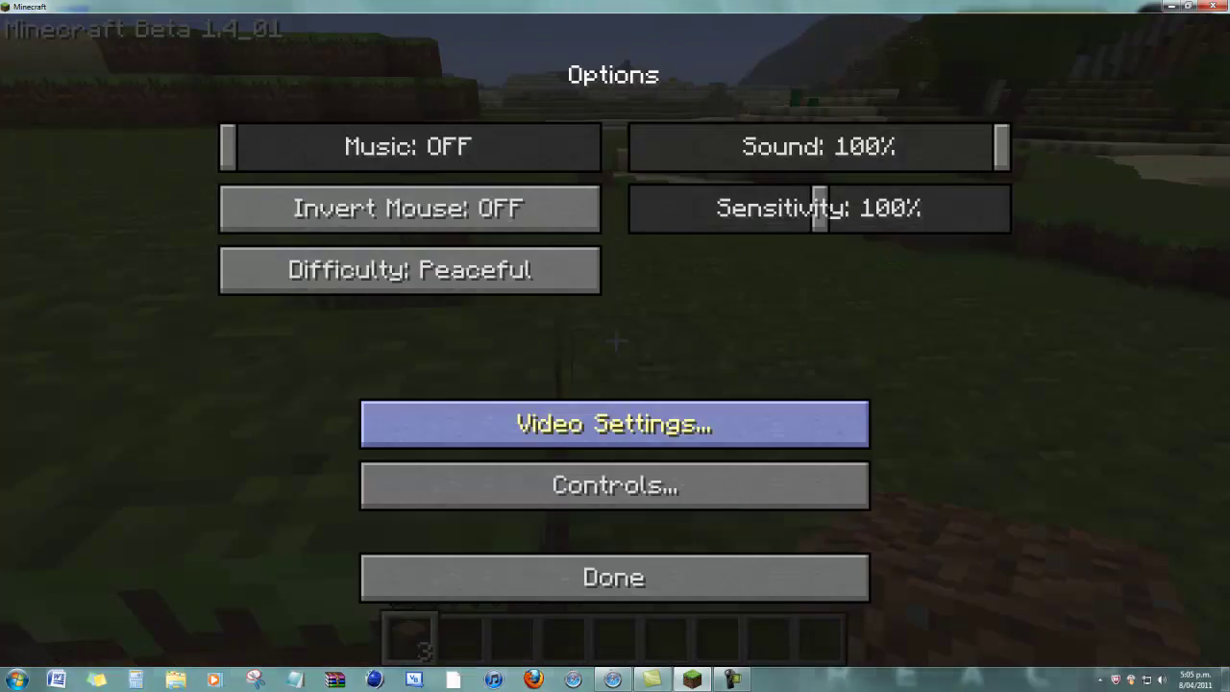
key("Escape")
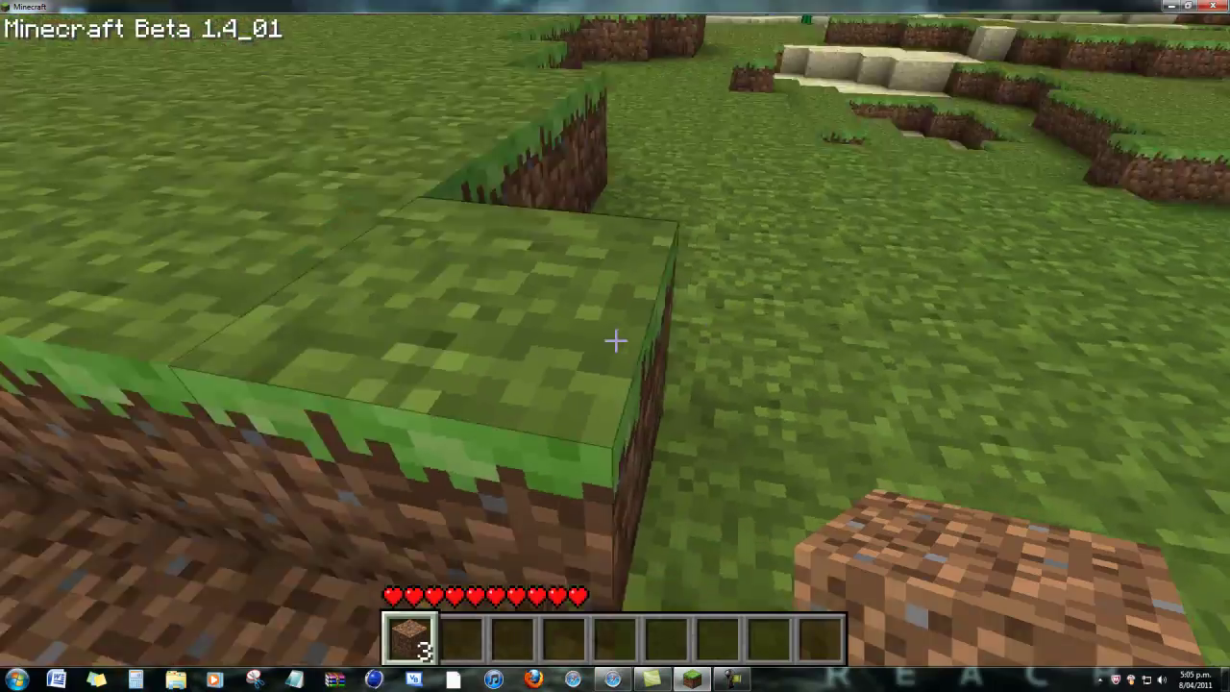
left_click_drag(615, 341, 615, 341)
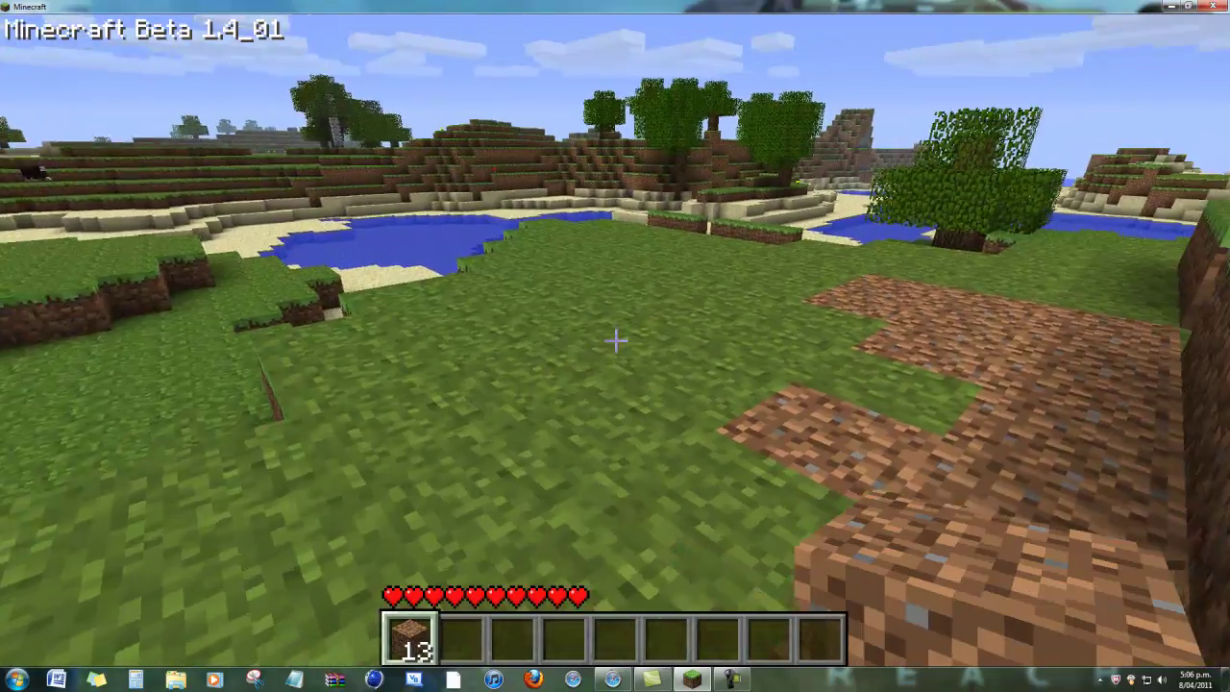
key("w")
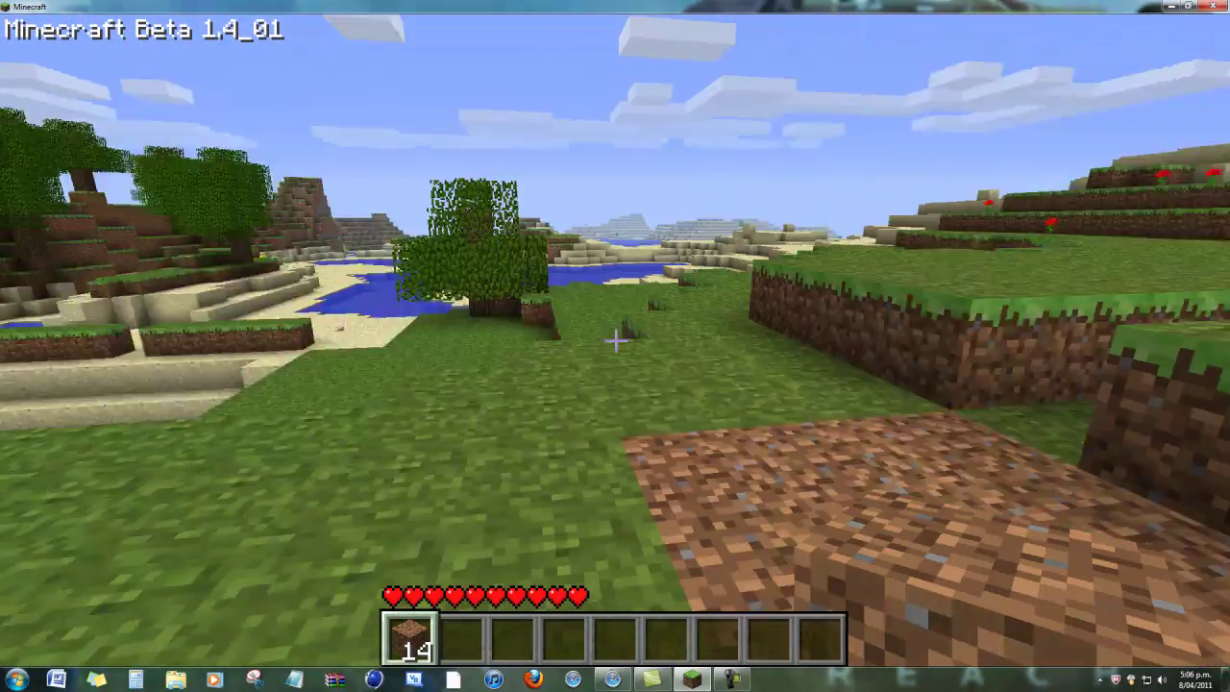
key("w")
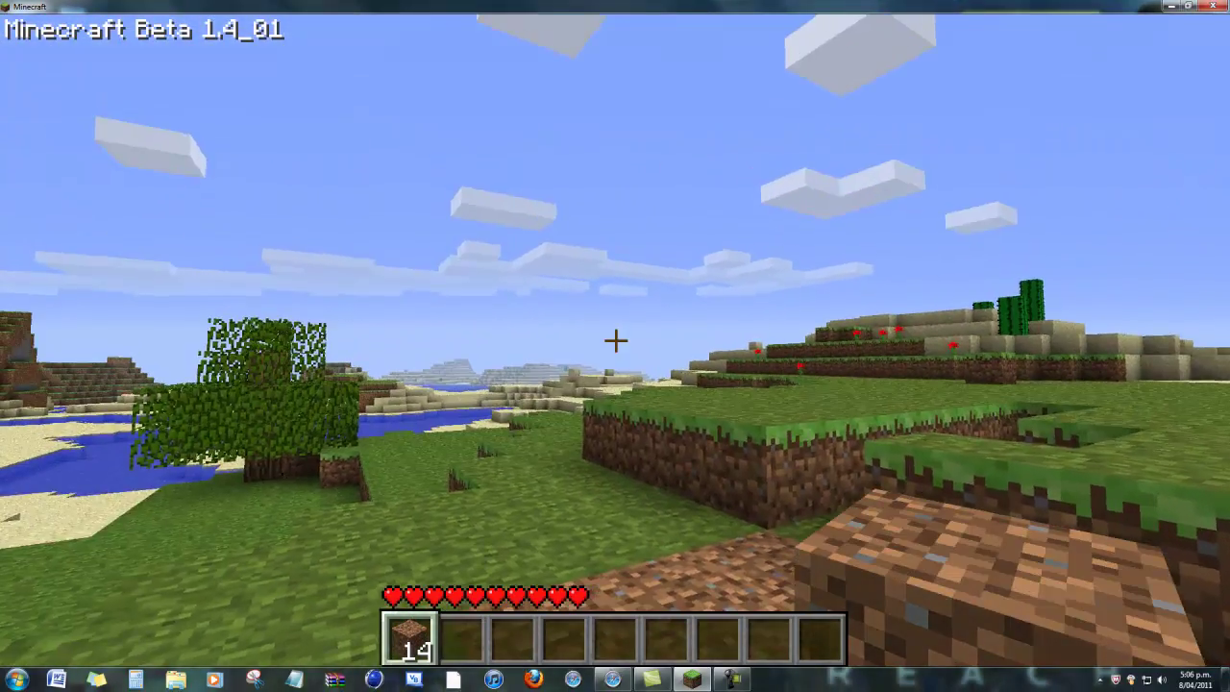
Spread the dirt stack singly across all nine hotbar slots and the last five slots of the lowest inventory row.
key("e")
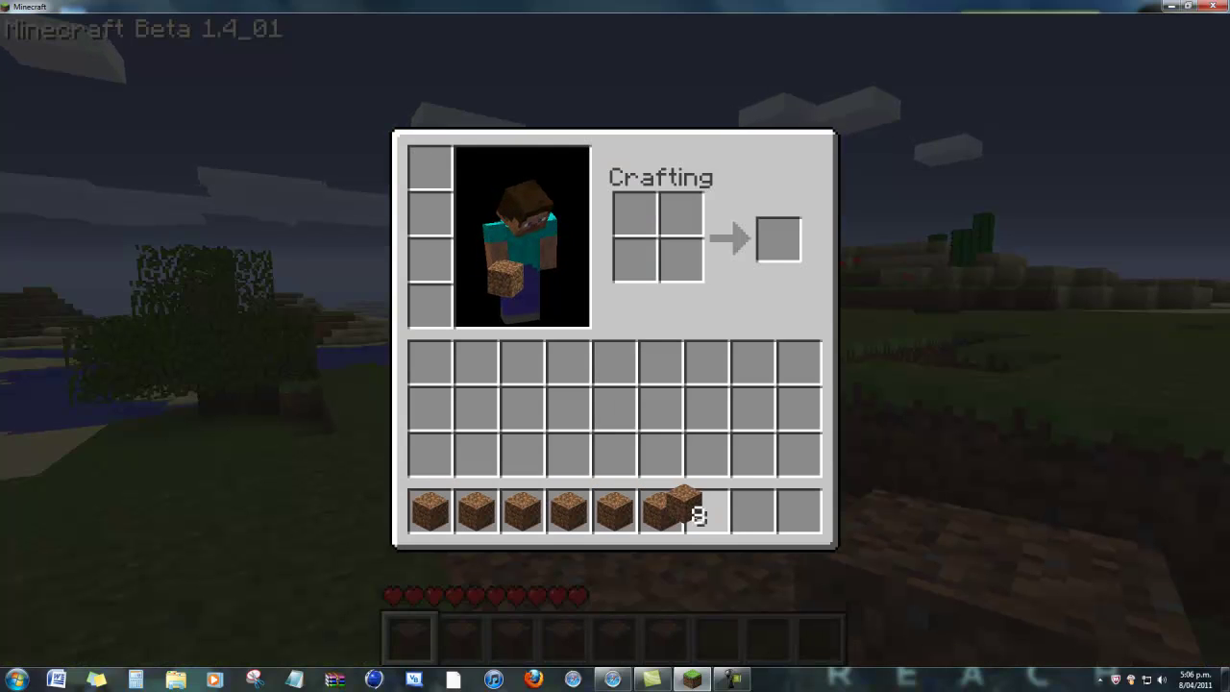
right_click(797, 508)
right_click(799, 457)
right_click(753, 456)
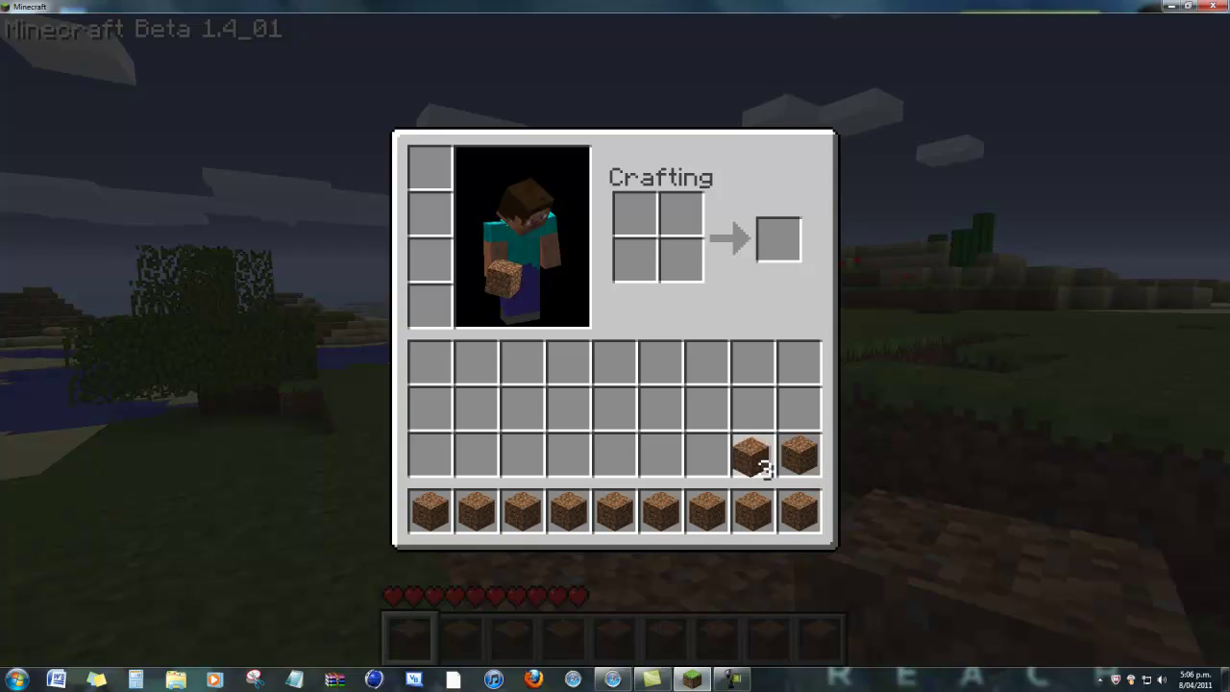
right_click(707, 456)
right_click(661, 456)
left_click(615, 458)
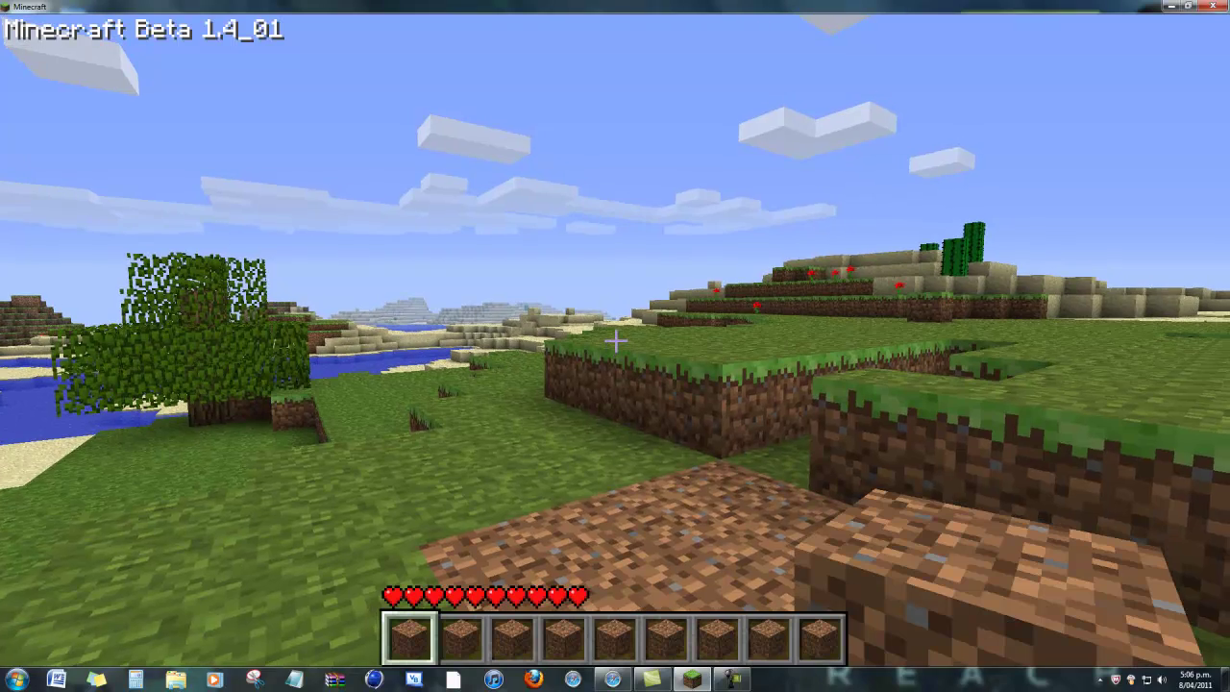
key("e")
Save the world, quit to the title screen and reduce the game window so the desktop is accessible.
key("Escape")
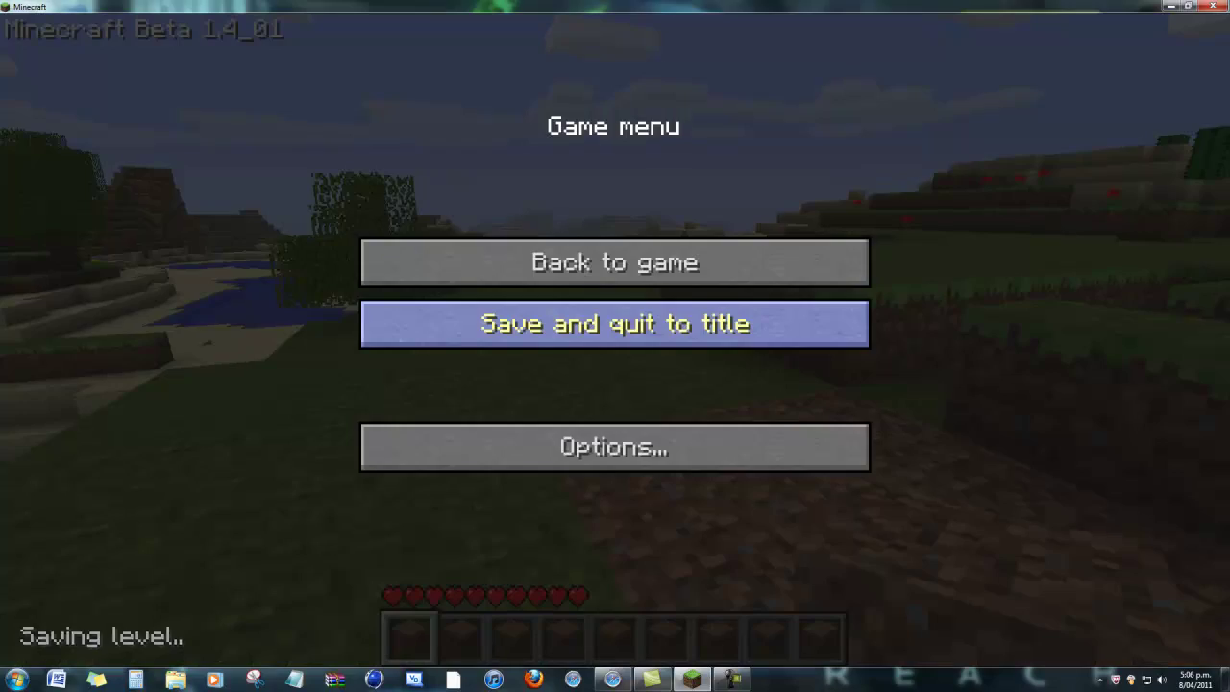
left_click(615, 321)
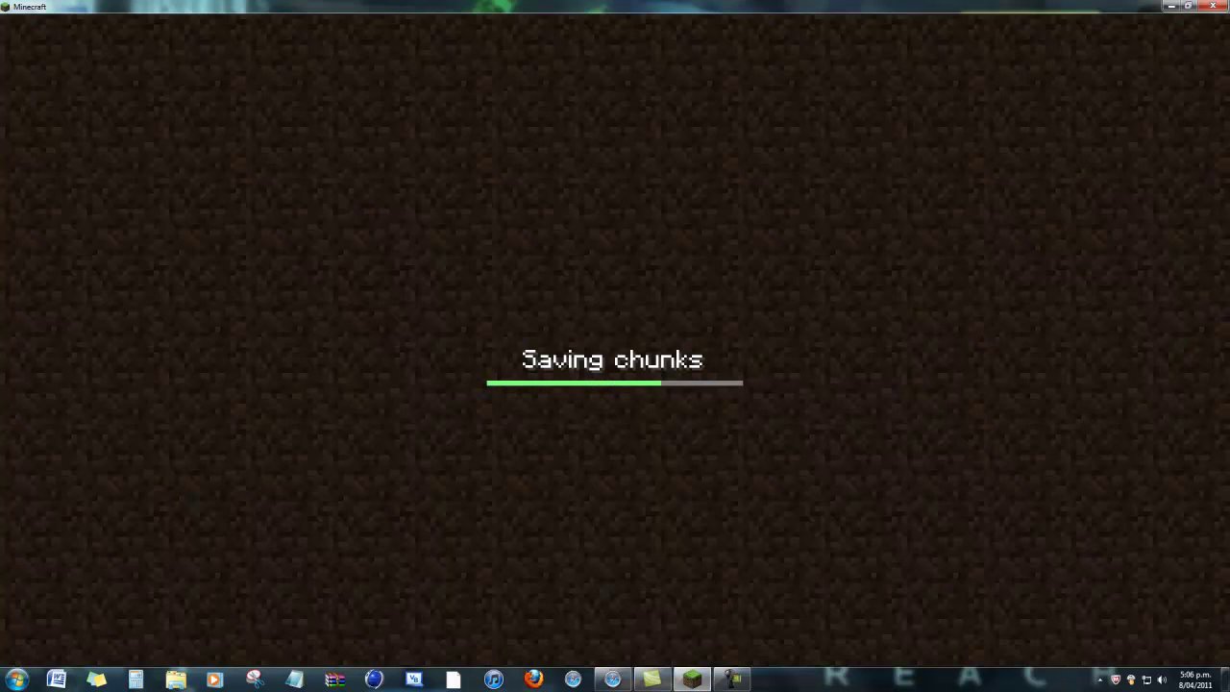
key("F11")
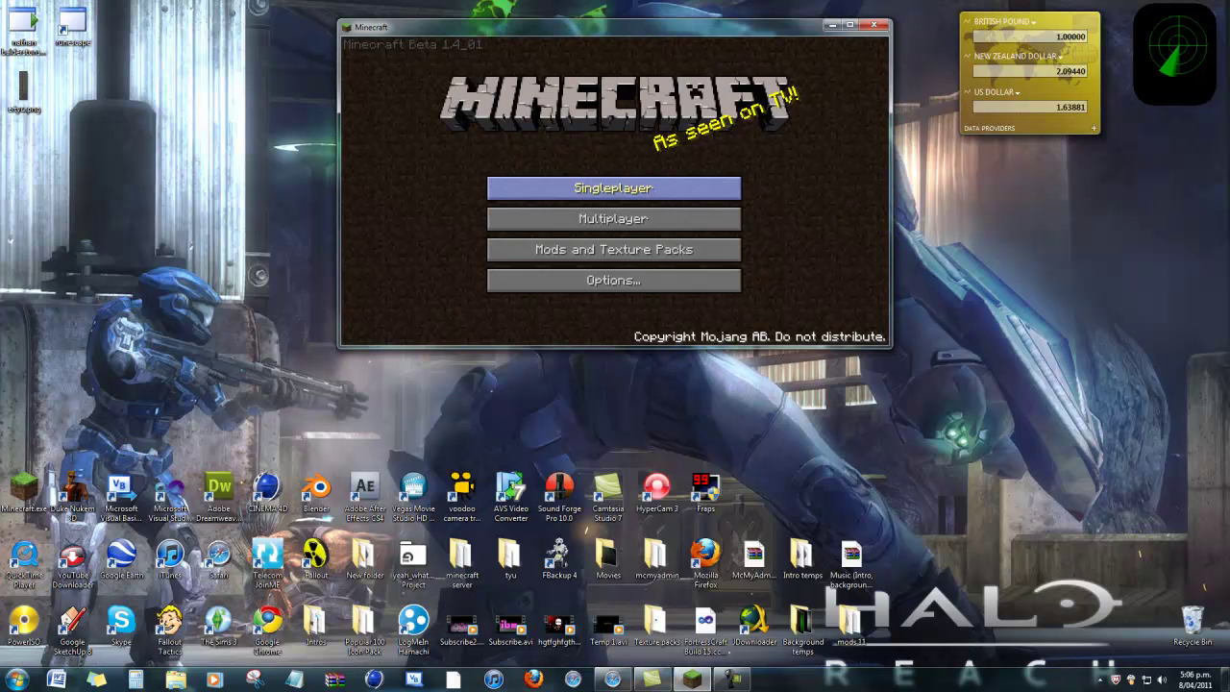
left_click(615, 186)
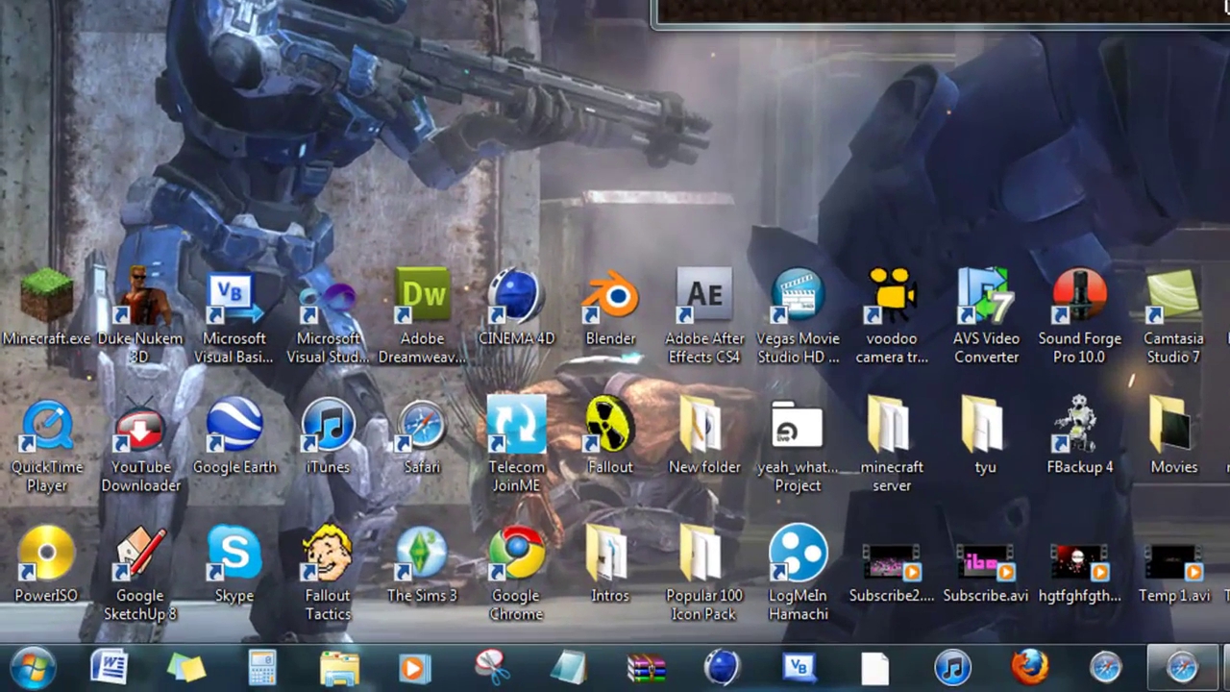
Use Windows Run to open the AppData Roaming folder and browse to the FTW world folder in .minecraft\saves.
left_click(32, 668)
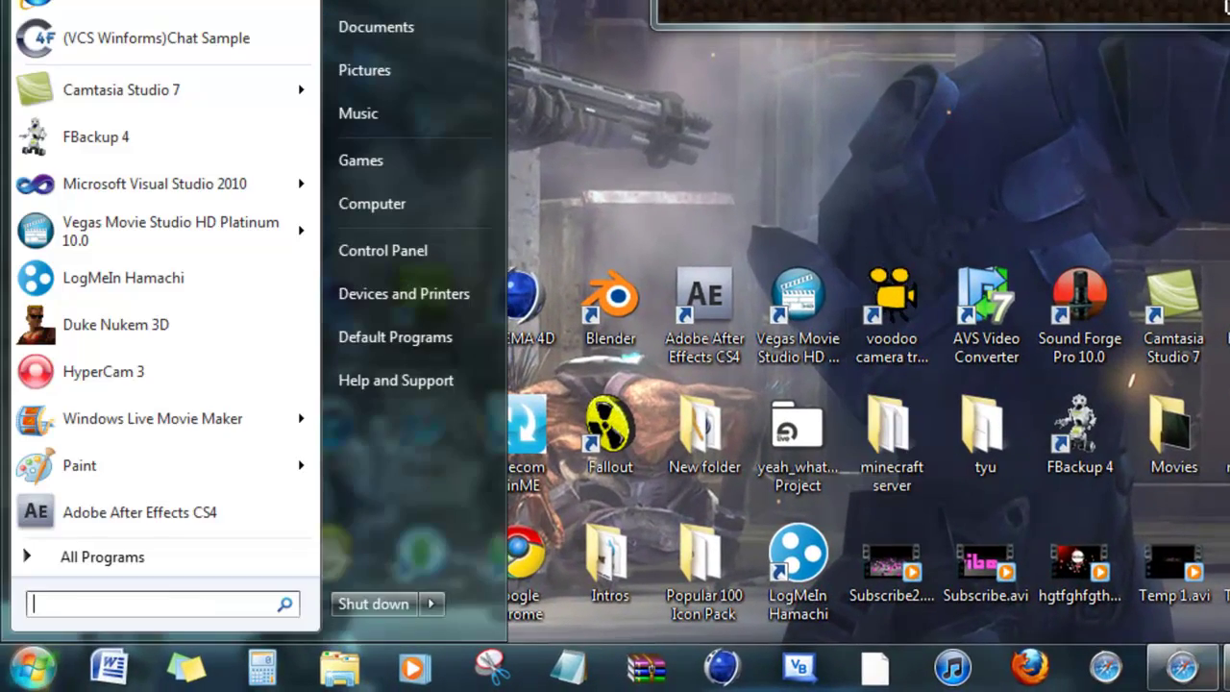
type("RUN")
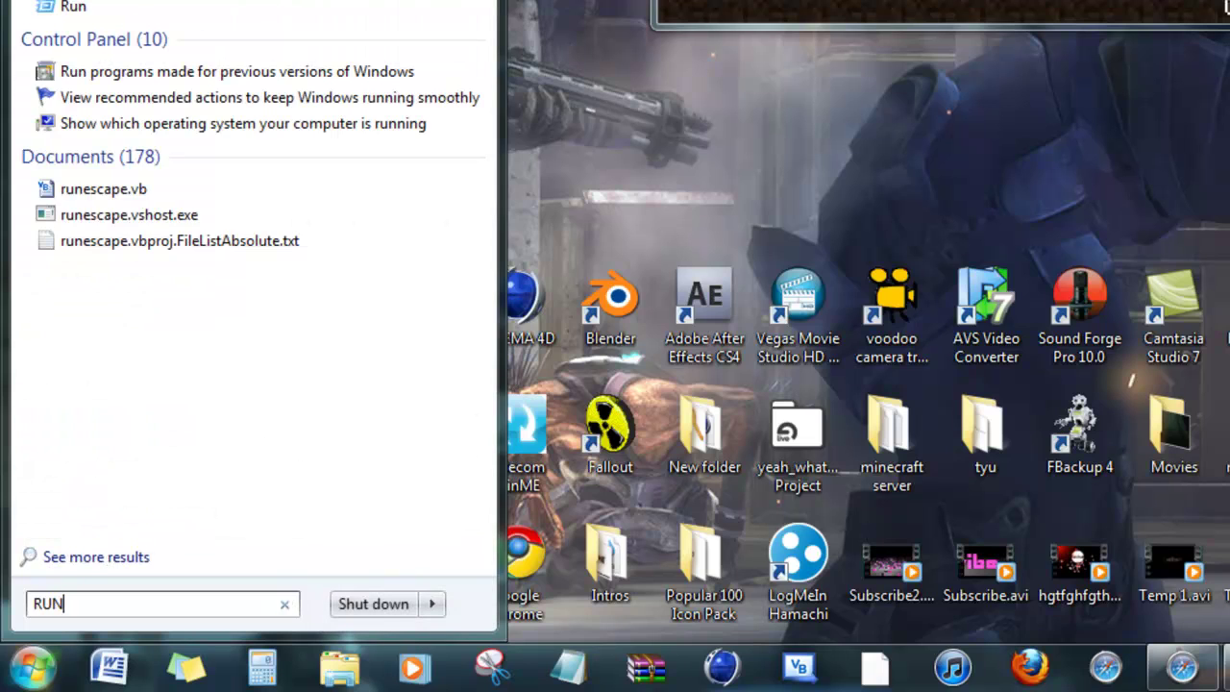
key("Return")
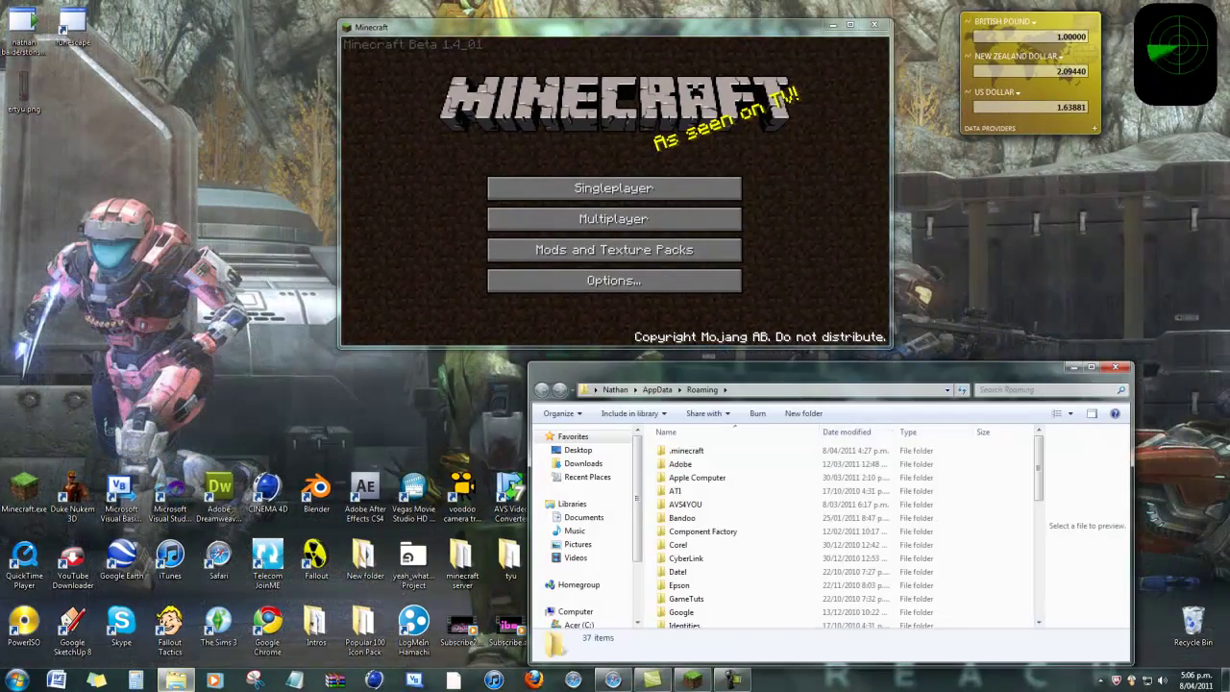
double_click(686, 451)
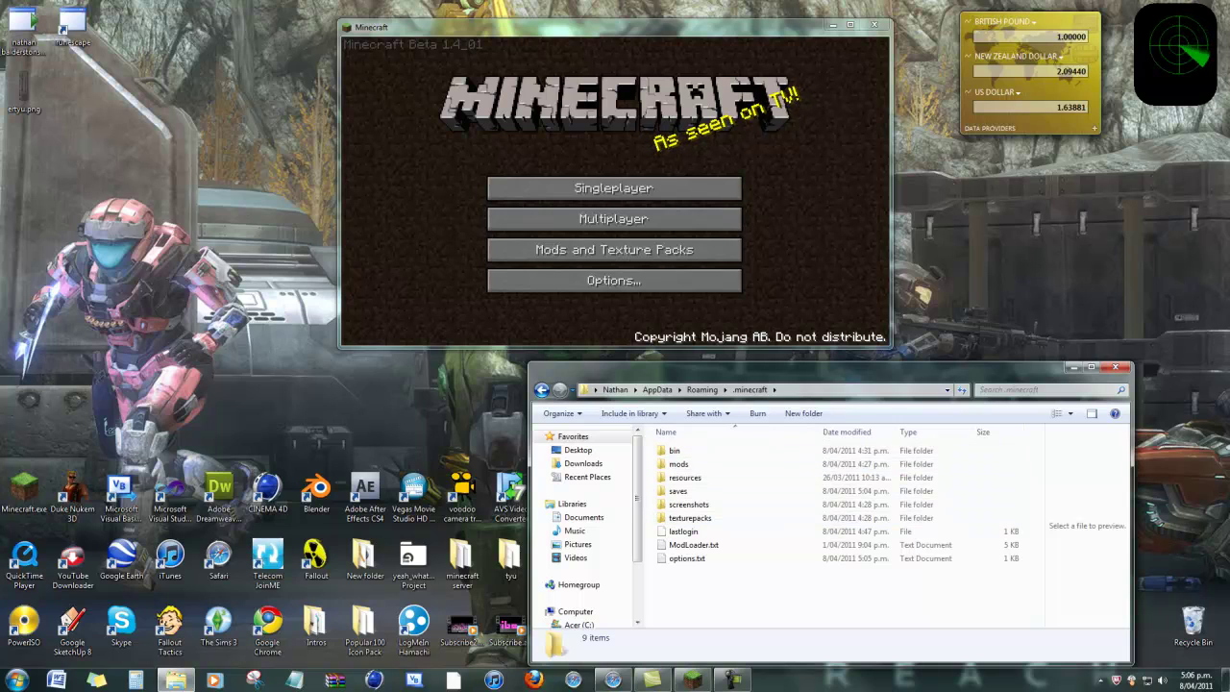
double_click(677, 491)
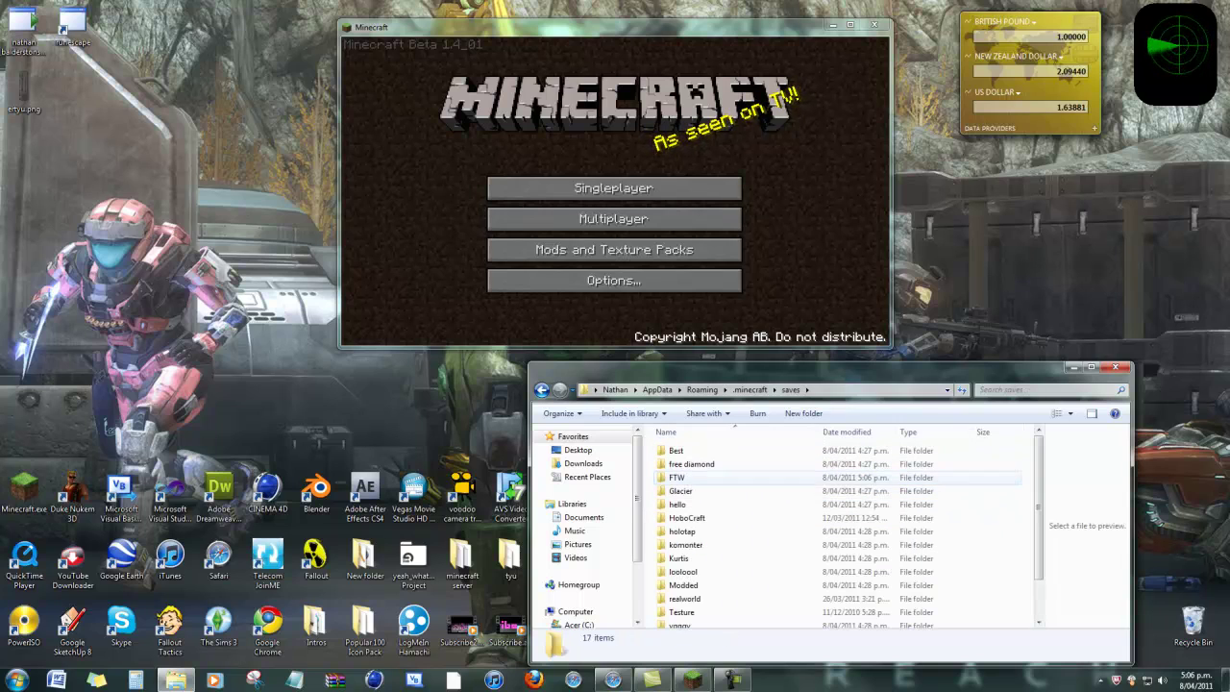
double_click(677, 478)
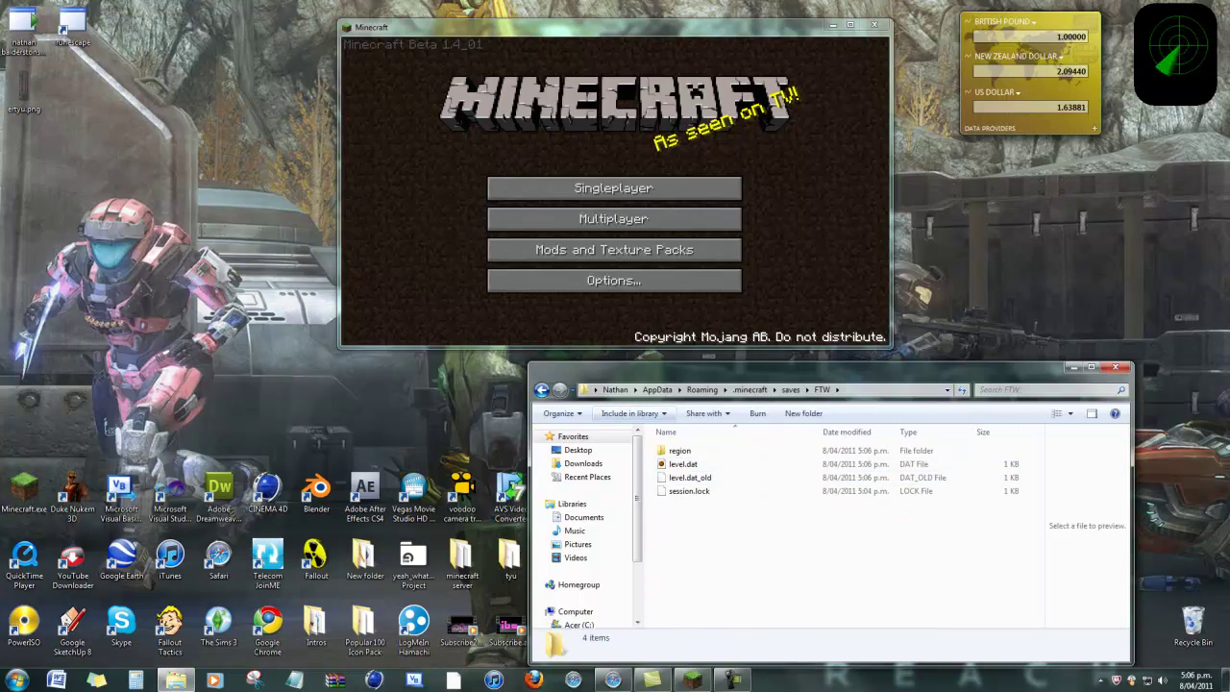
Open the item ID chart ertyu.png from the desktop beside the FTW folder and enlarge it until the IDs are readable.
double_click(24, 91)
left_click_drag(634, 367, 103, 248)
left_click(987, 488)
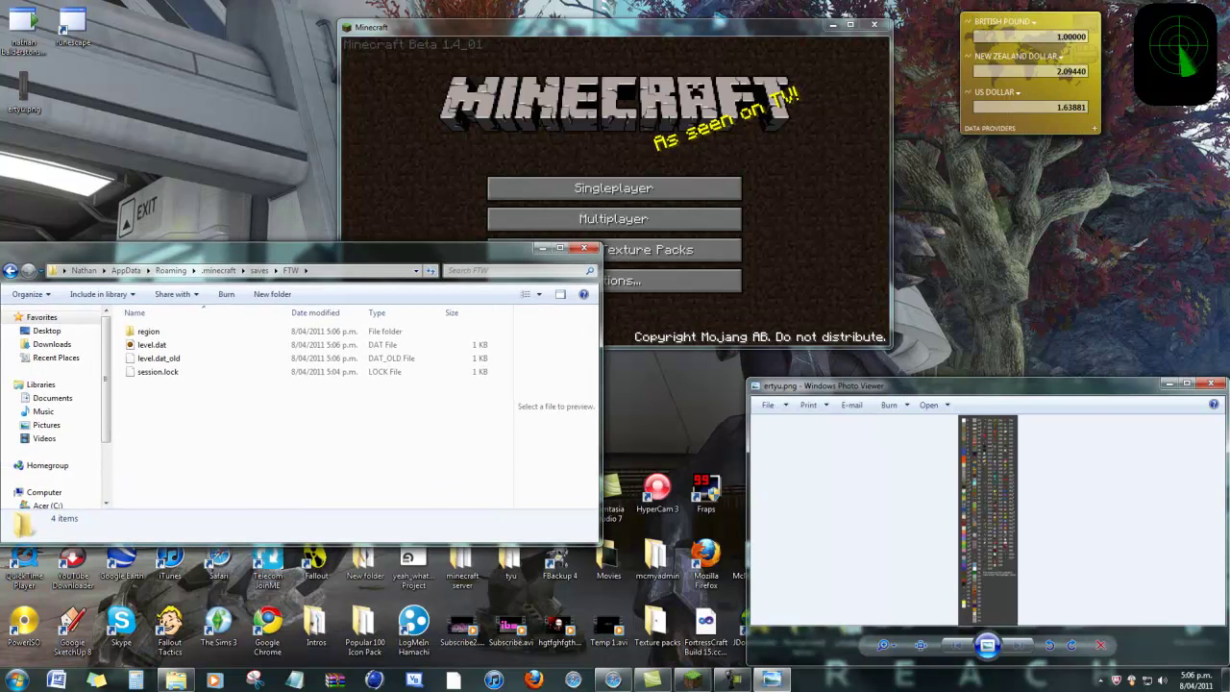
scroll(987, 488, "up", 8)
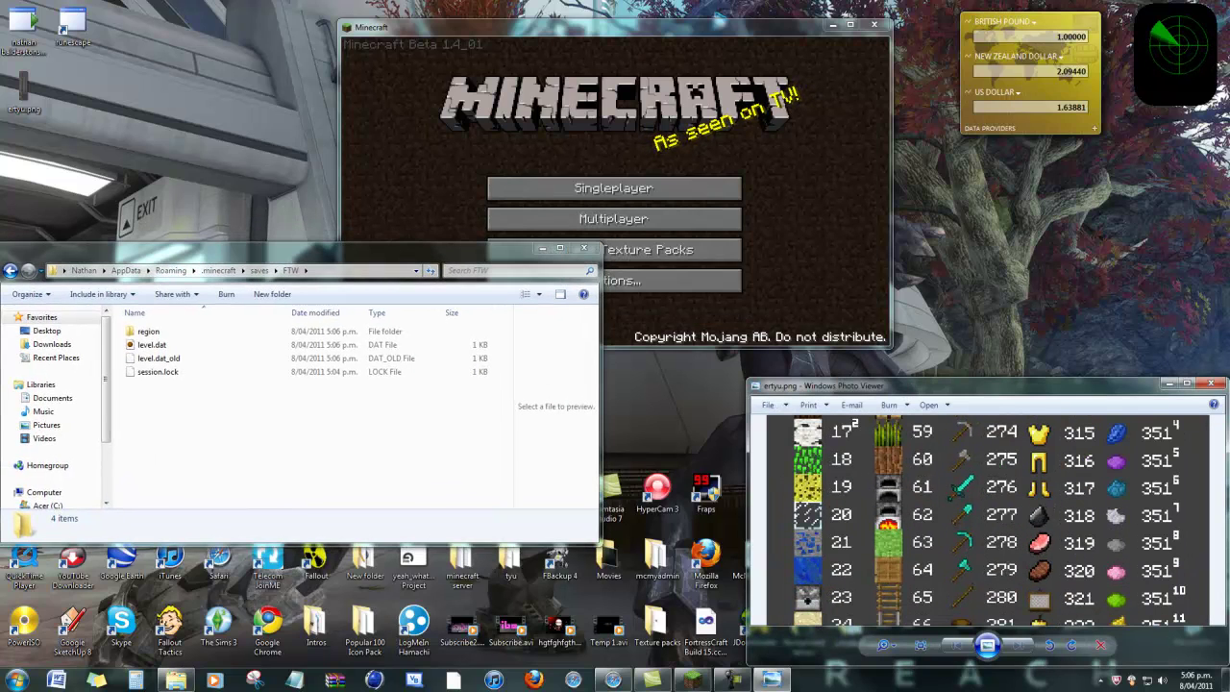
Open the FTW world's level.dat in NBTedit and move the folder window off the desktop icons.
double_click(151, 344)
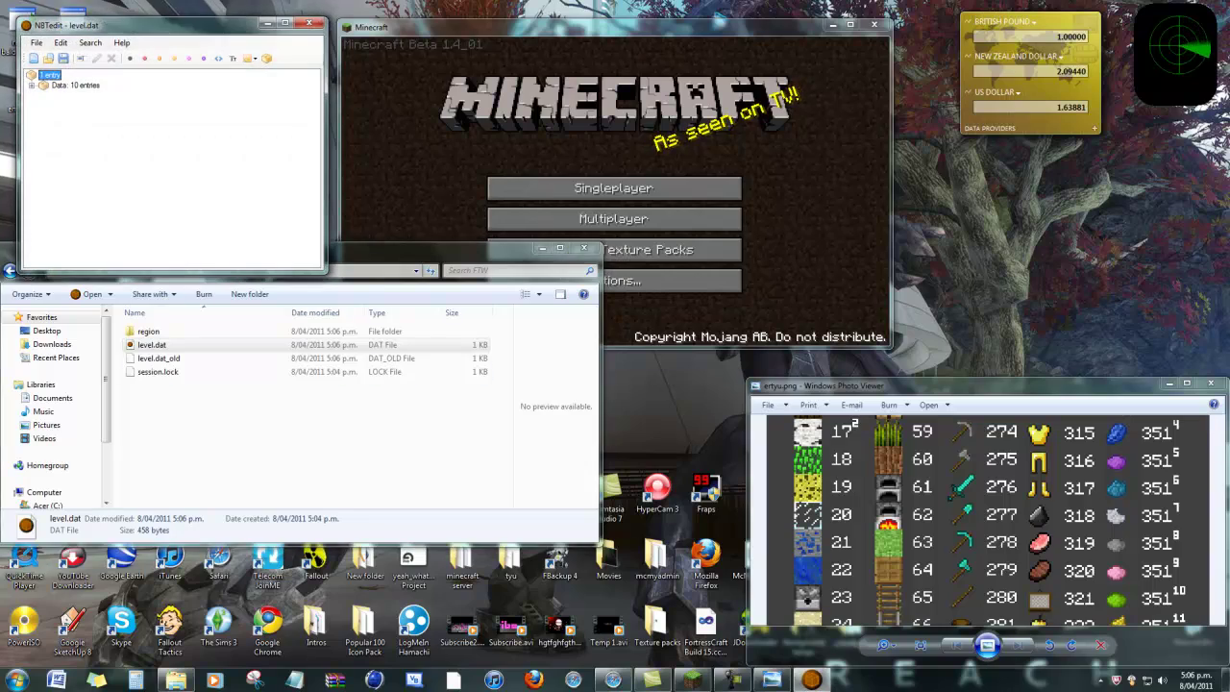
left_click_drag(495, 250, 1070, 217)
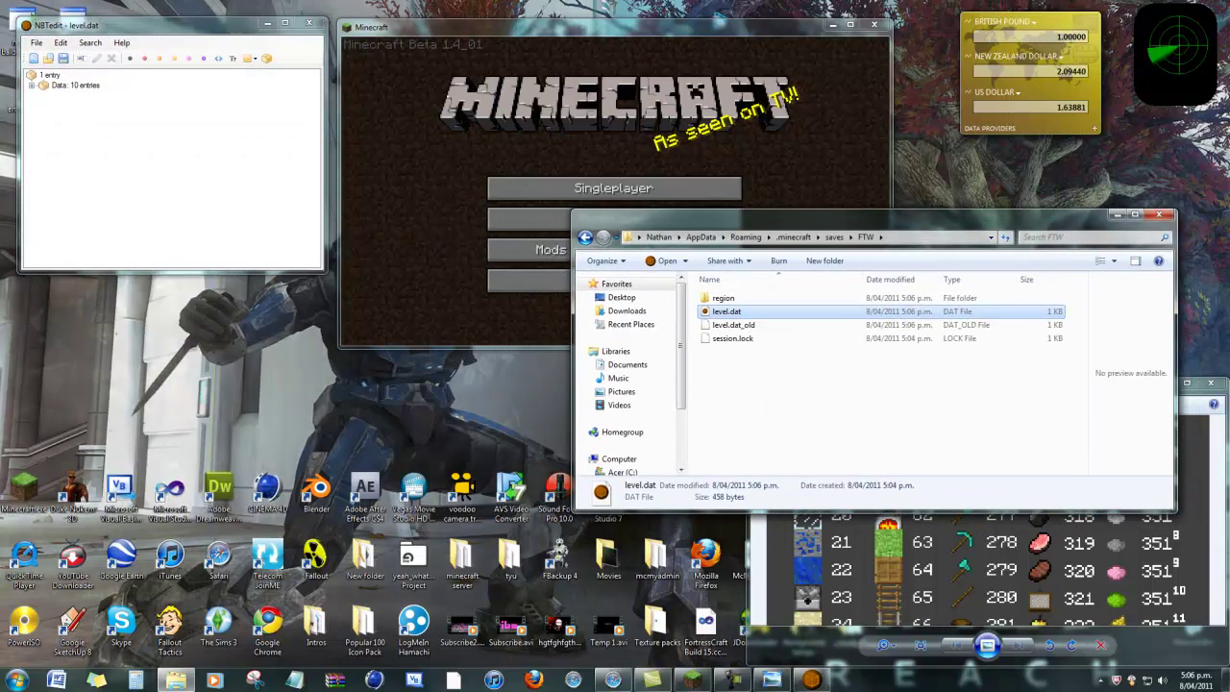
Launch NBTedit.exe from the desktop's minecraft server folder, keep the FTW folder uncovered, and select the empty root entry.
left_click(462, 562)
double_click(462, 562)
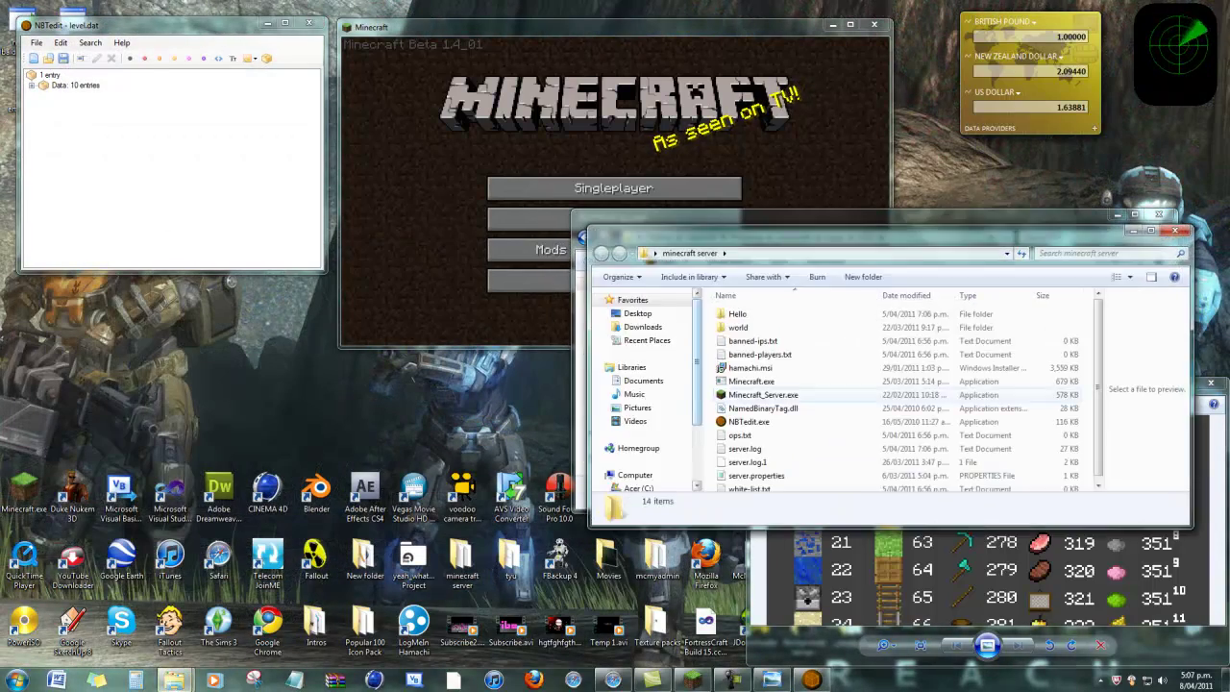
left_click(748, 422)
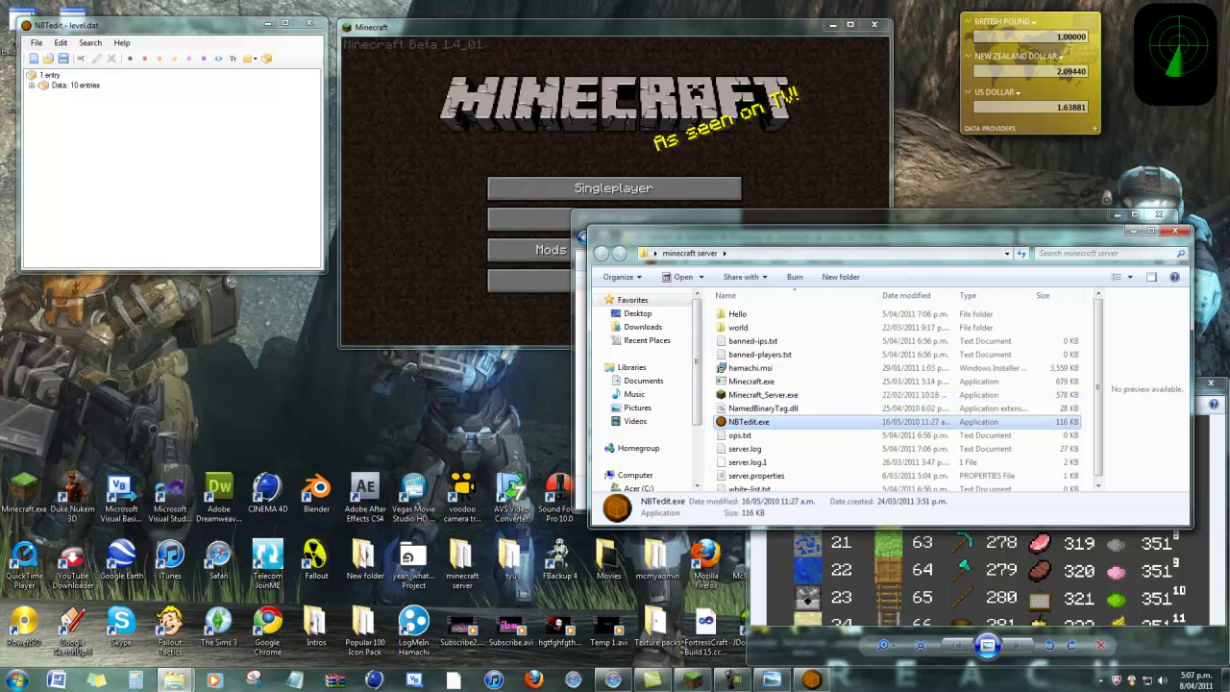
key("Return")
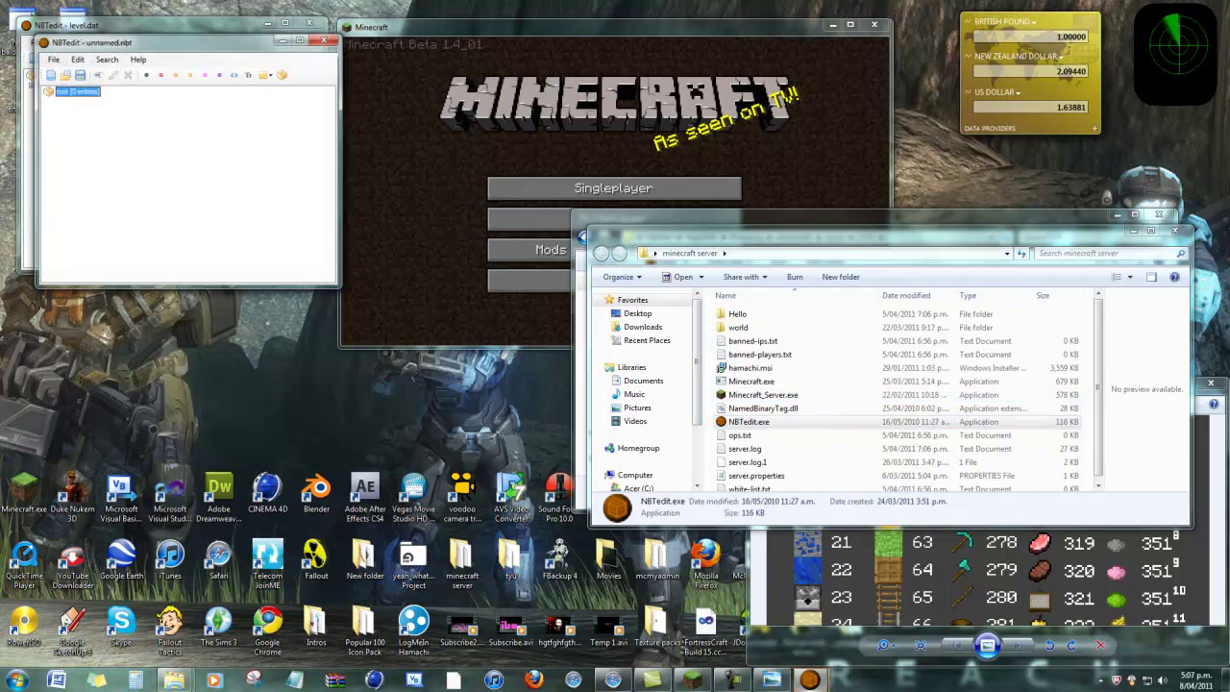
left_click_drag(817, 233, 817, 371)
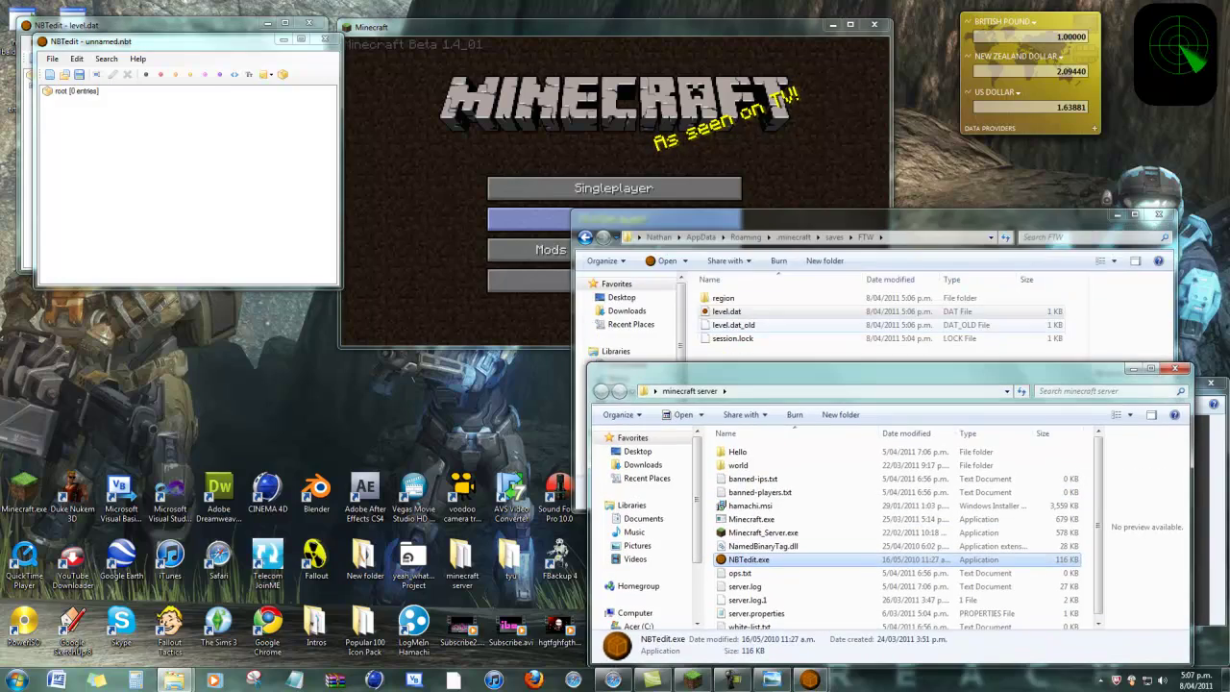
left_click(76, 90)
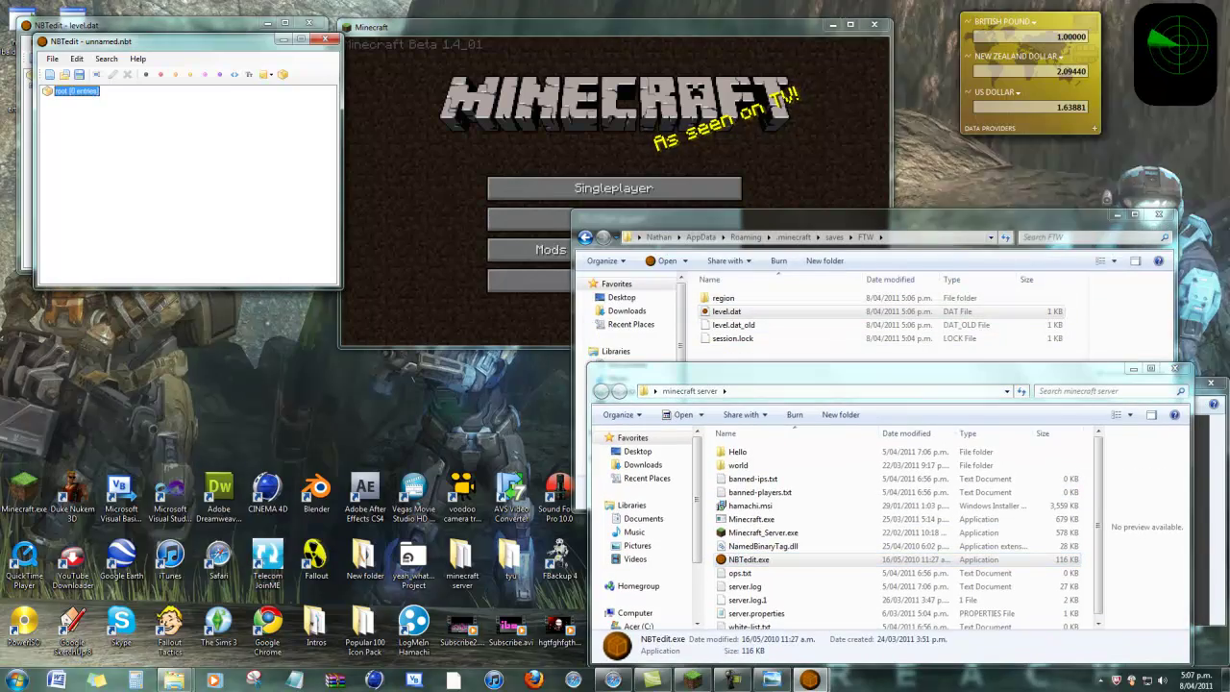
Close the unnamed NBTedit window and the minecraft server folder to uncover the FTW world folder.
left_click(325, 40)
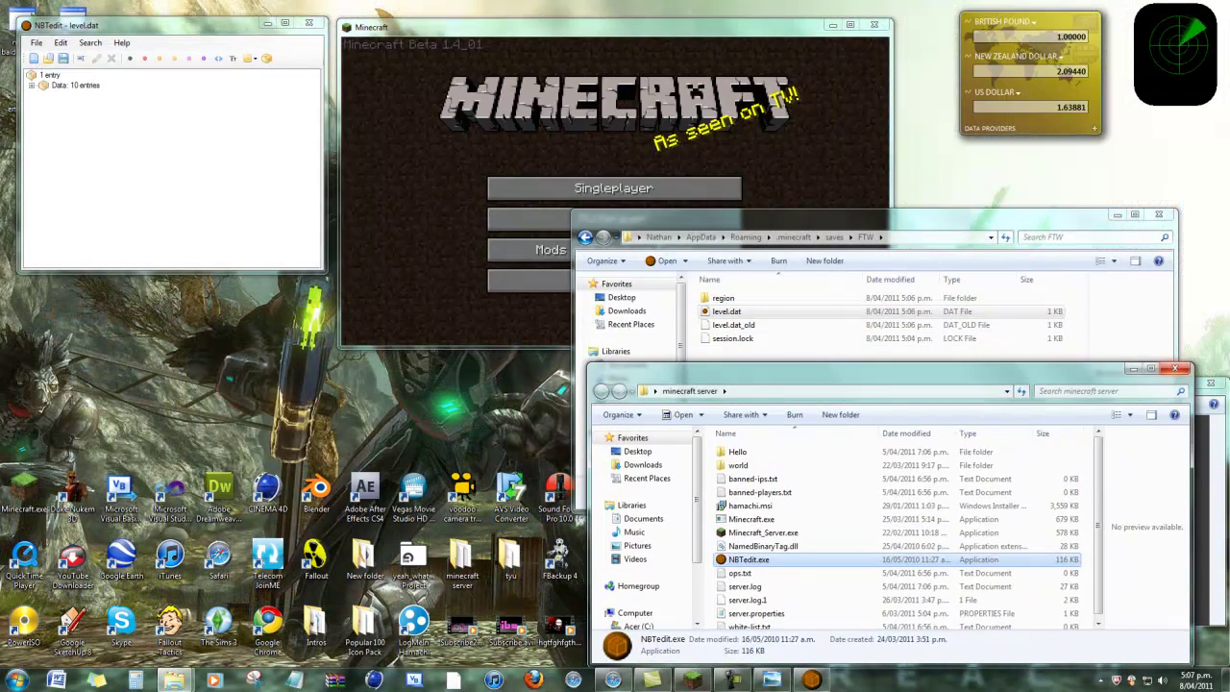
left_click(1174, 368)
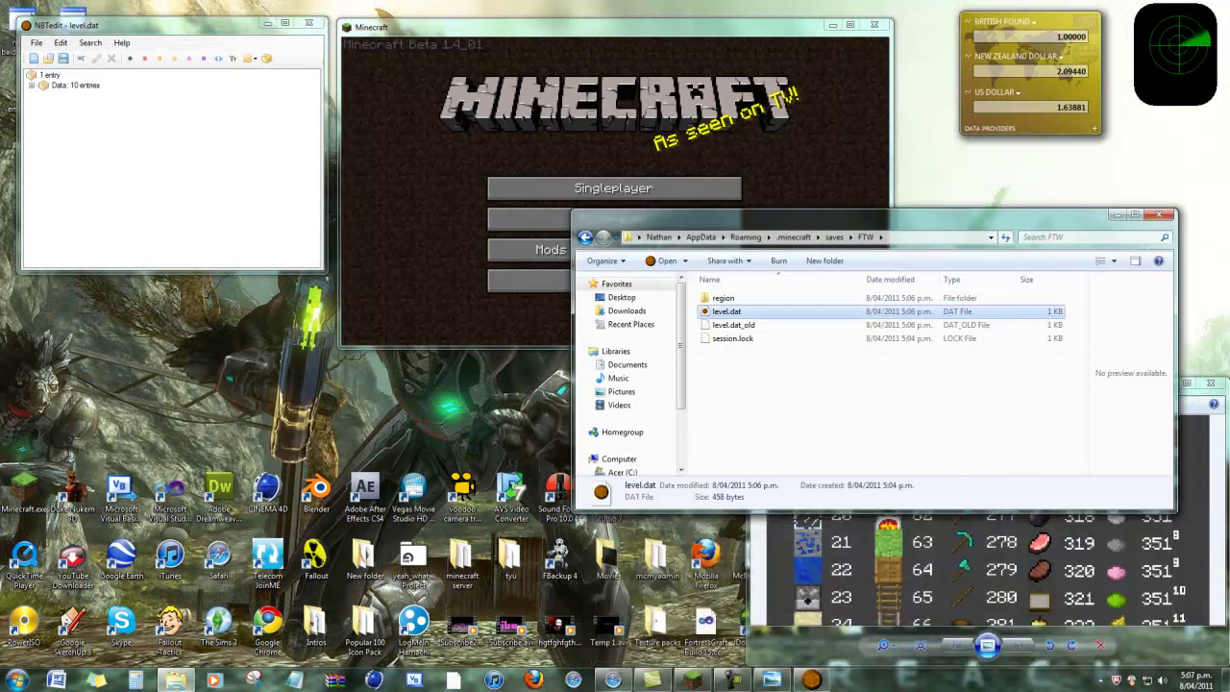
Open the FTW folder's level.dat through Open with using NBTedit, and close the duplicate editor window.
right_click(730, 312)
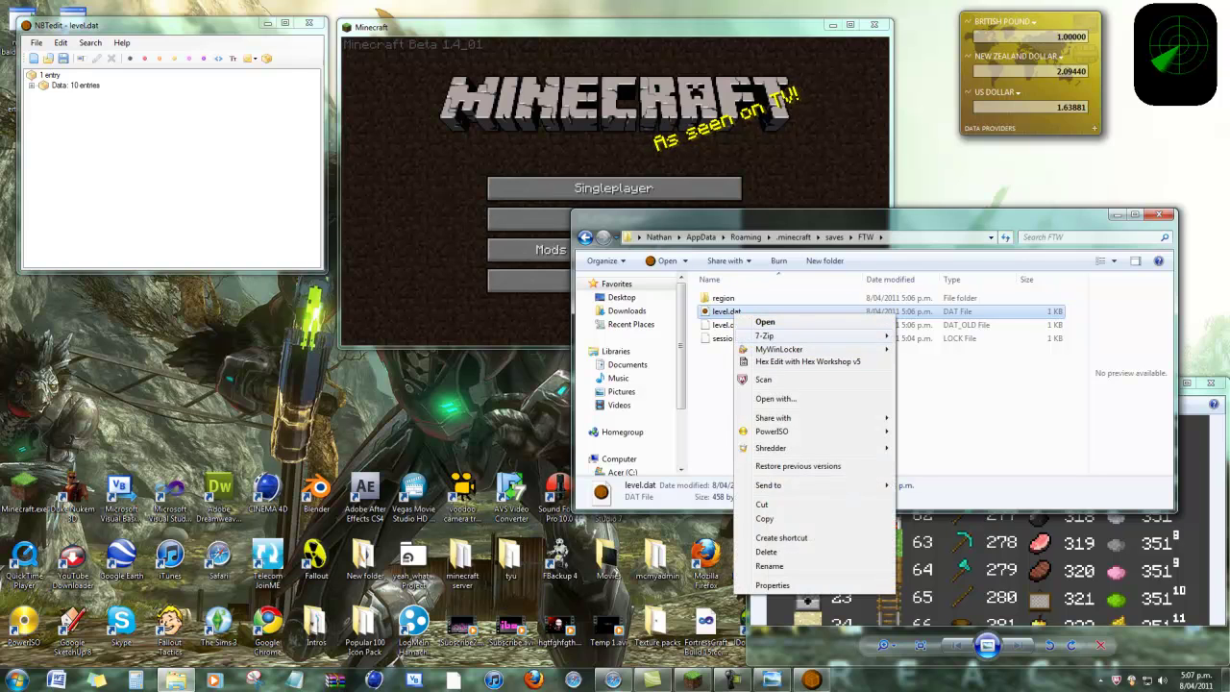
left_click(775, 398)
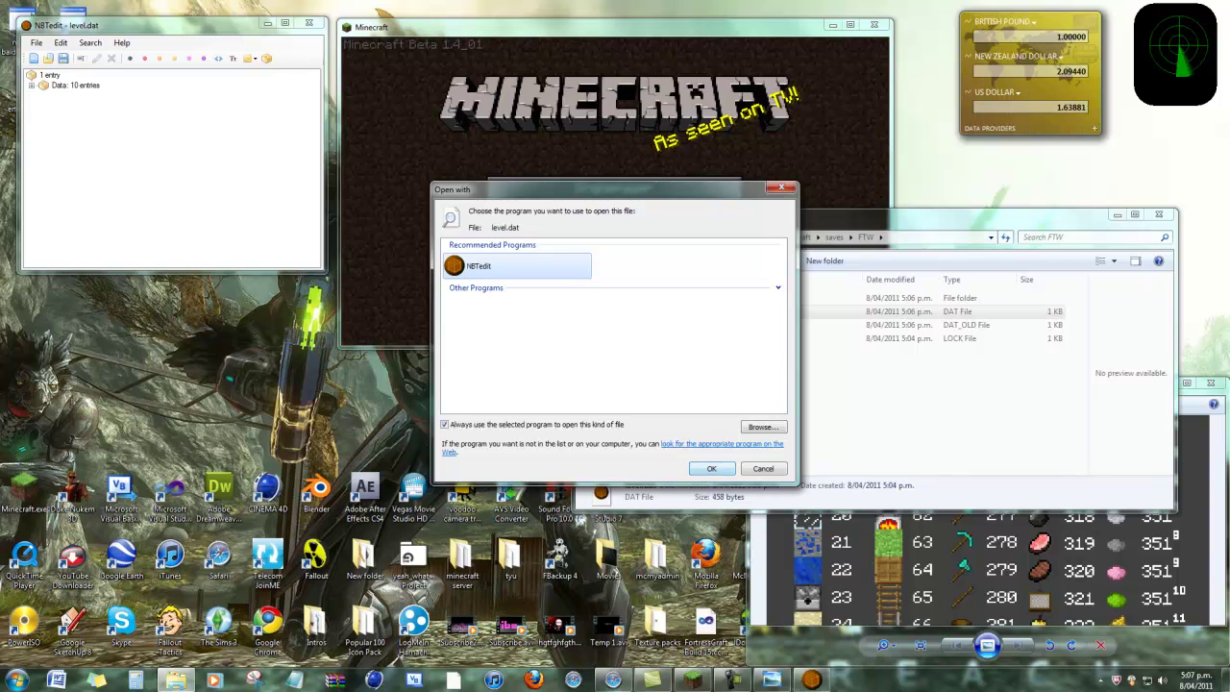
key("Return")
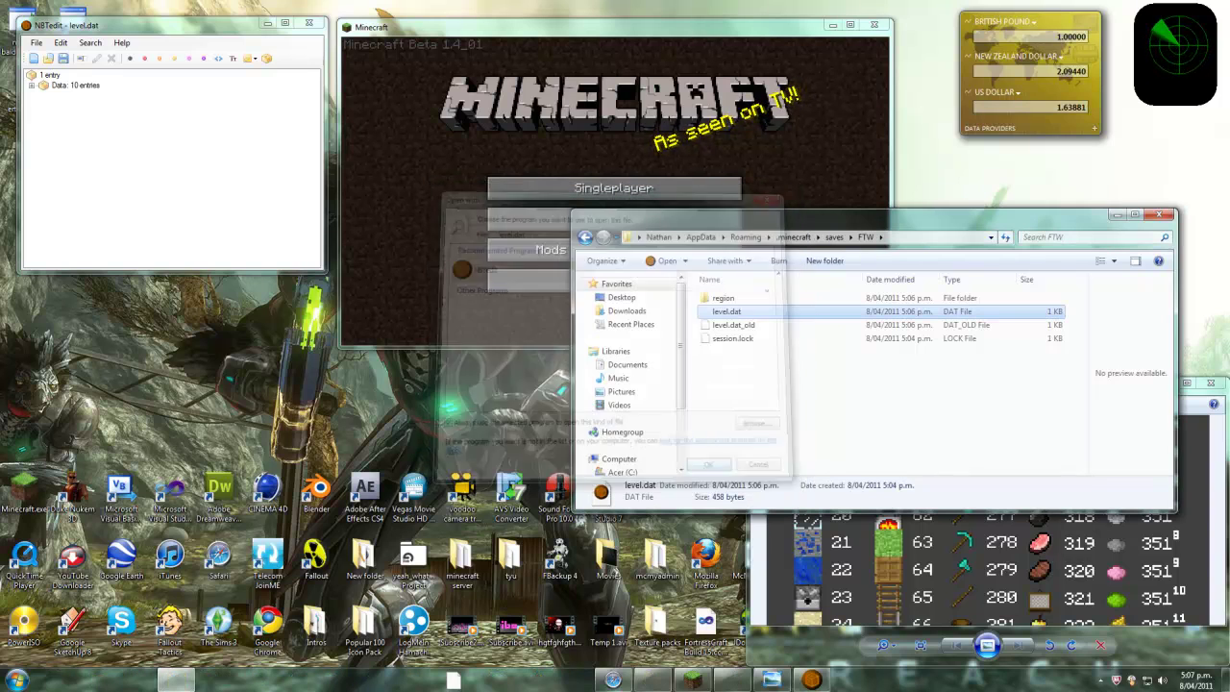
left_click(50, 75)
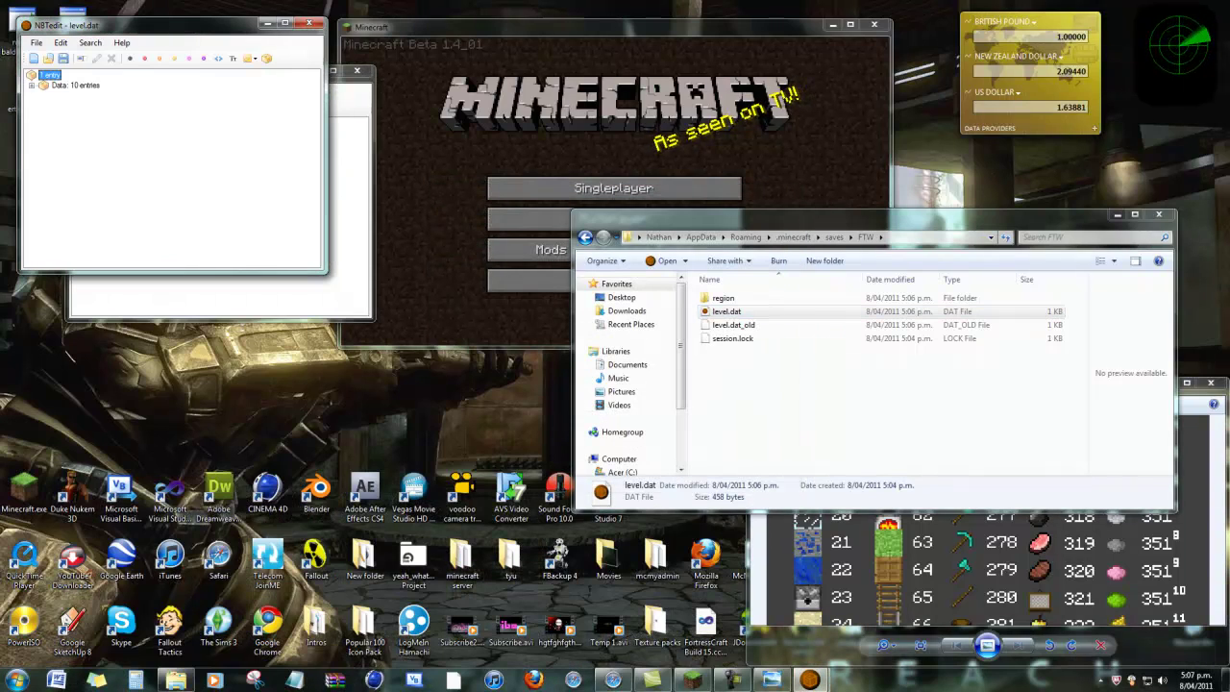
left_click(357, 70)
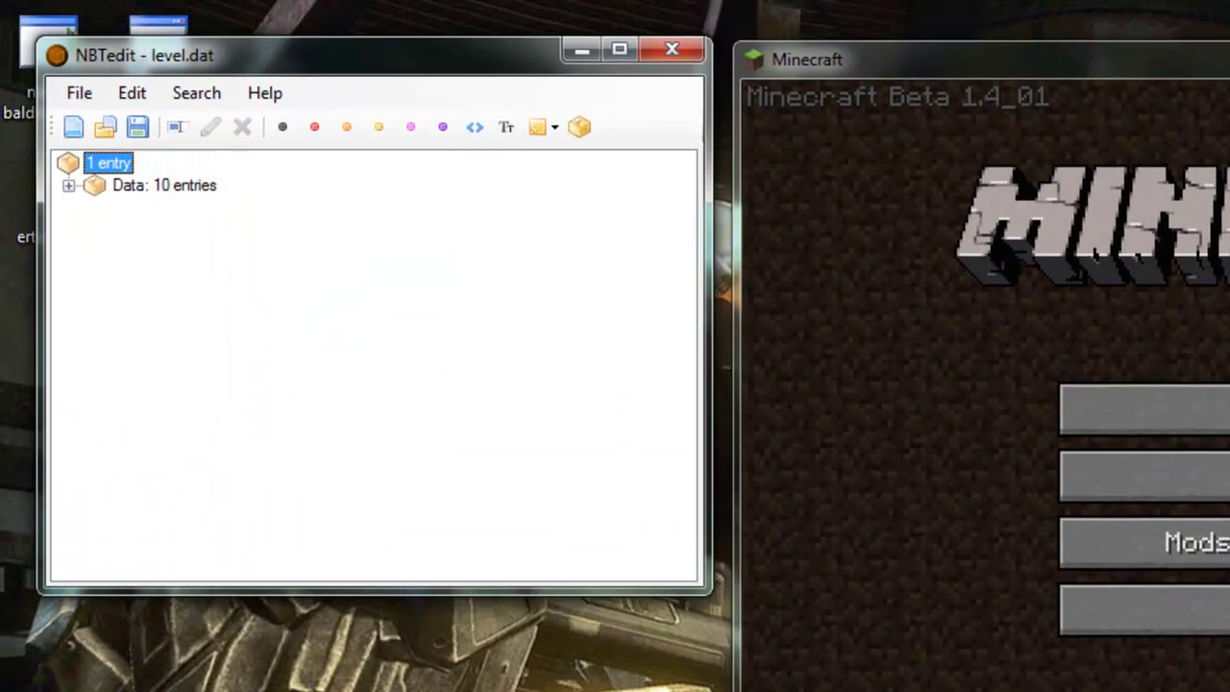
Expand the Data and Player entries of level.dat and set the player's Health to 9999.
double_click(75, 84)
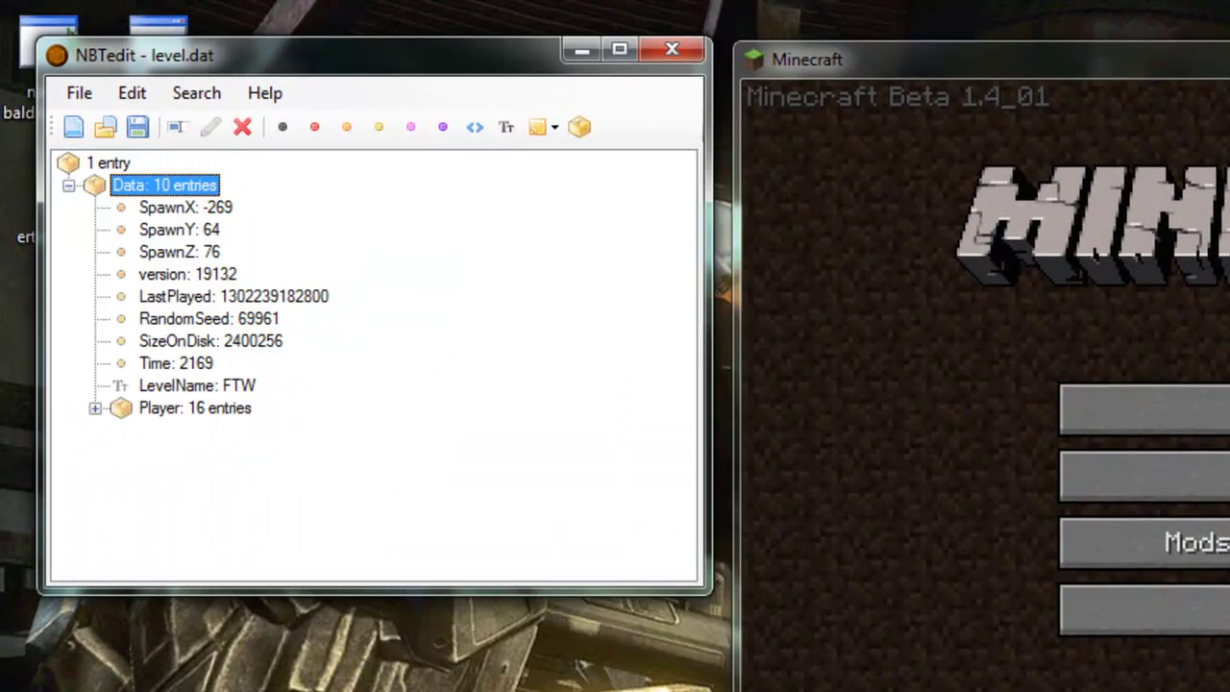
double_click(194, 408)
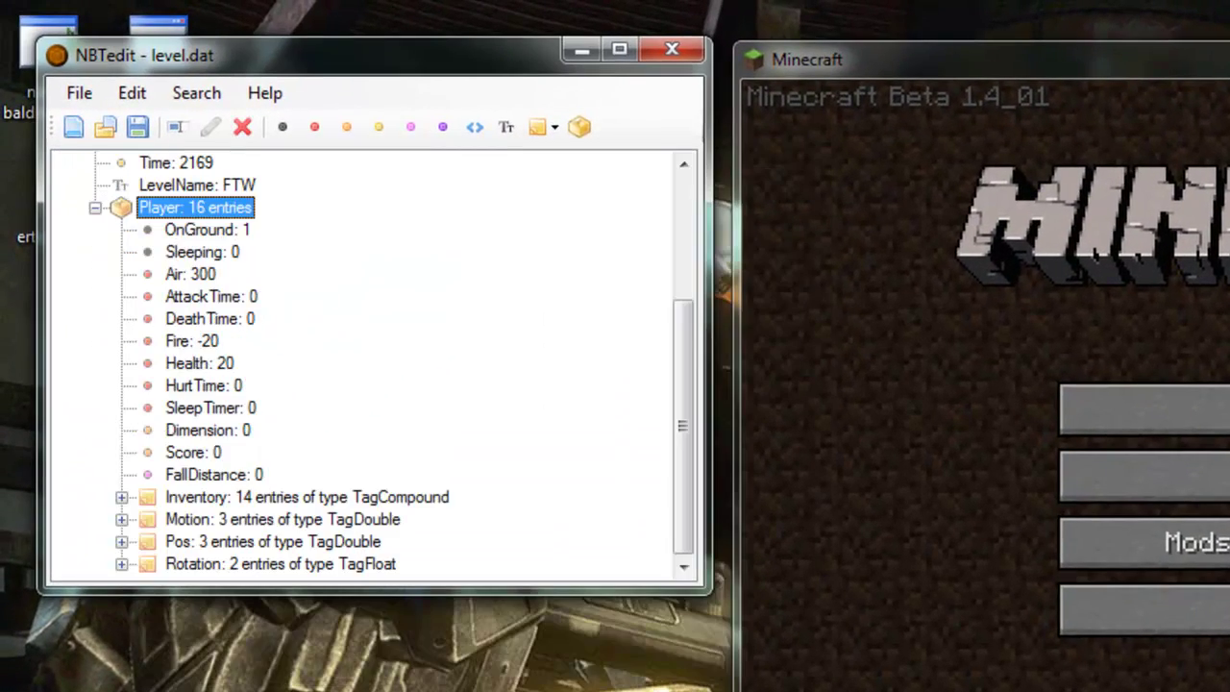
double_click(199, 363)
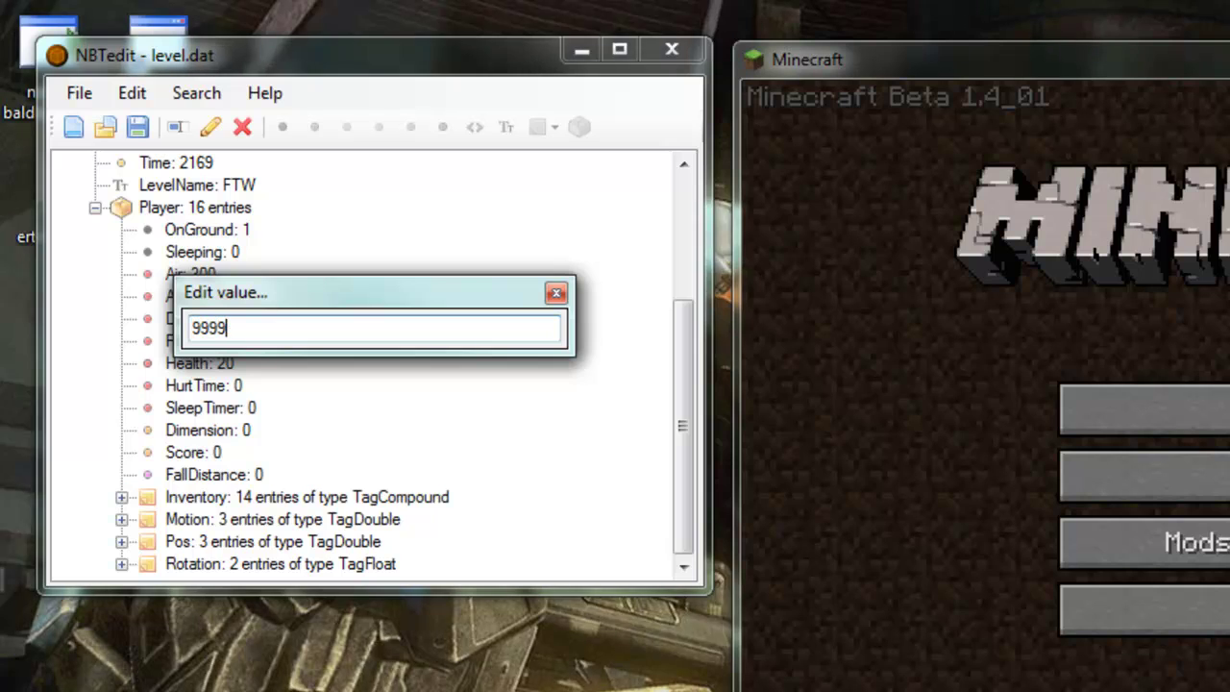
key("Return")
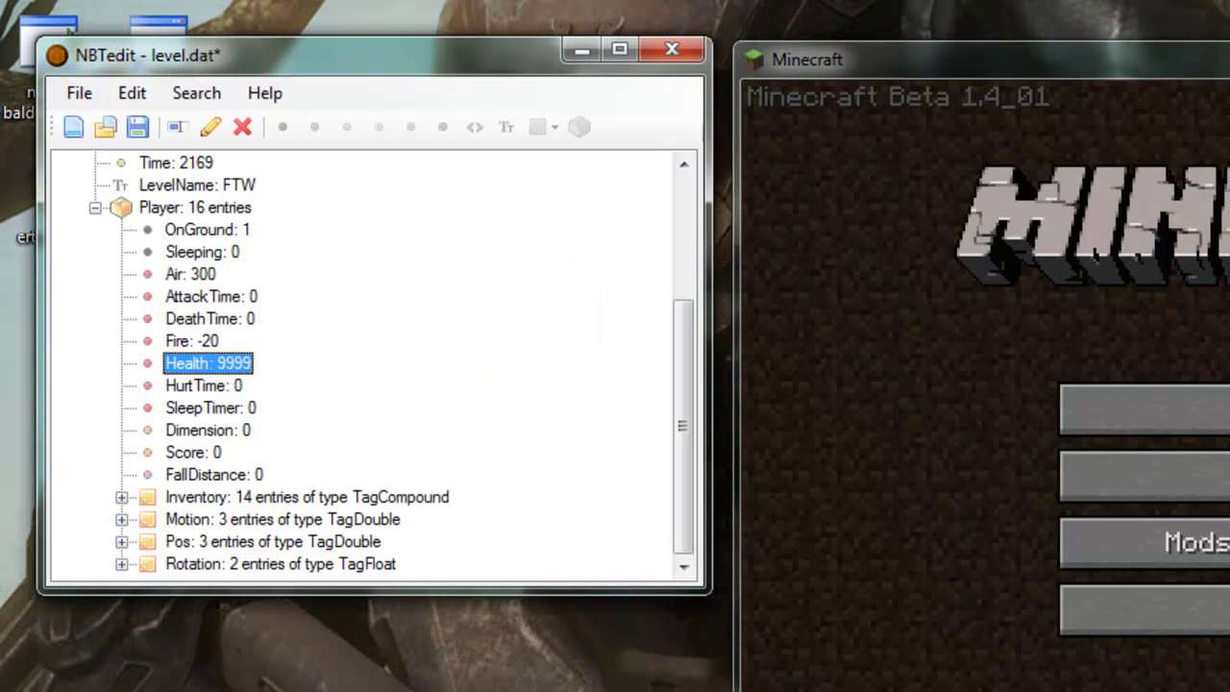
Expand the player's Inventory and its first item, and set that item's id to 277 and Damage to -9999.
double_click(306, 497)
left_click(69, 31)
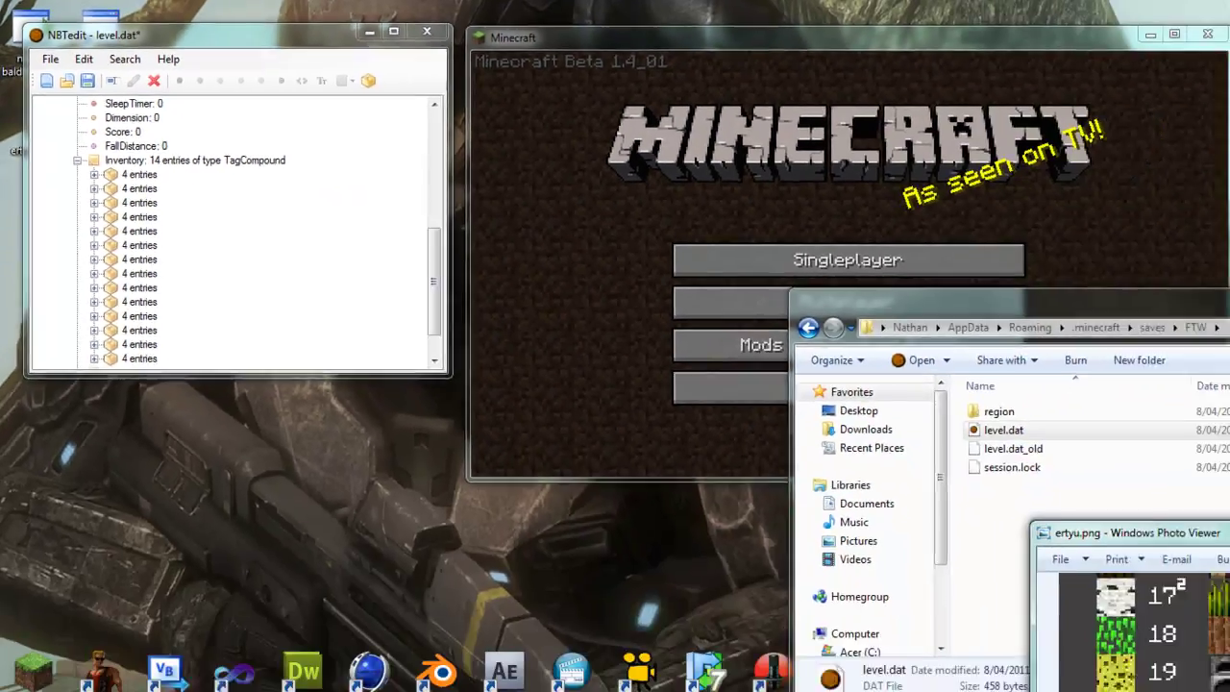
double_click(219, 273)
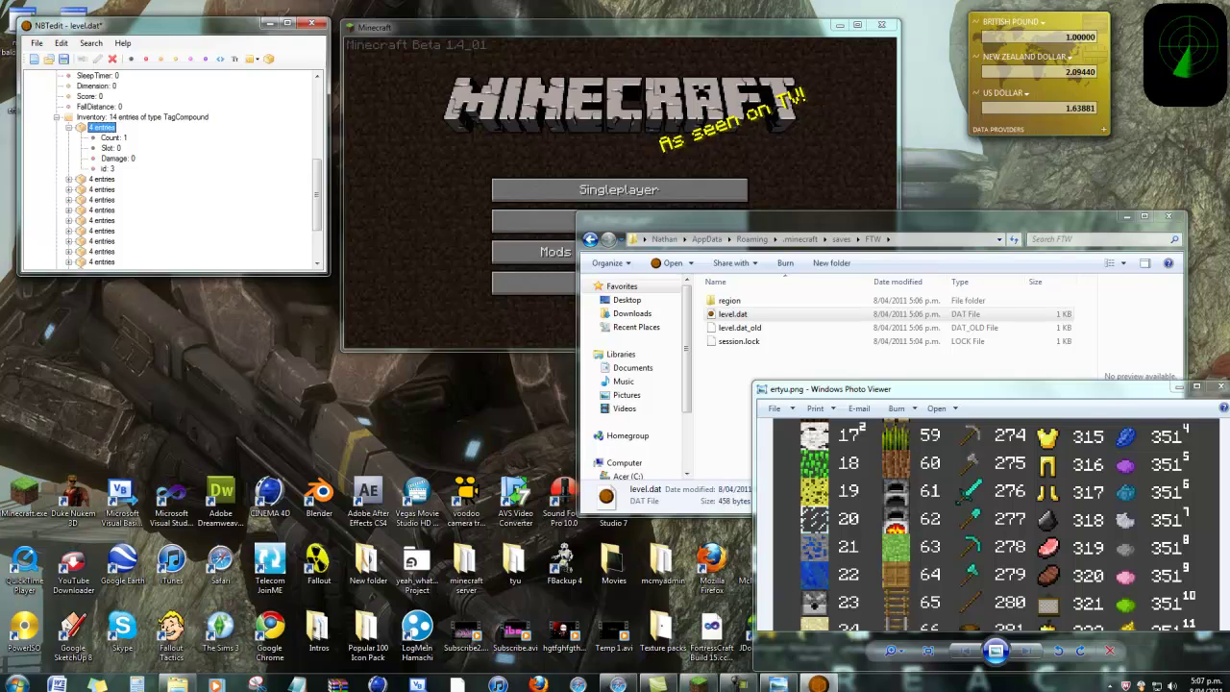
double_click(108, 168)
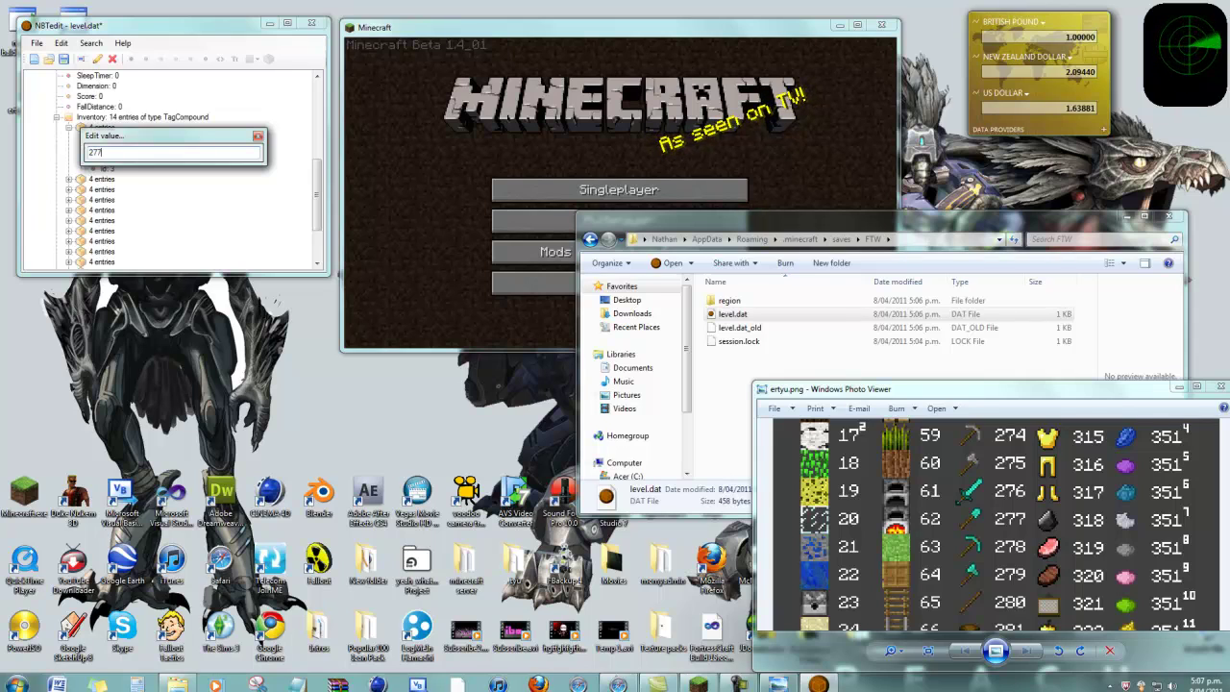
key("Return")
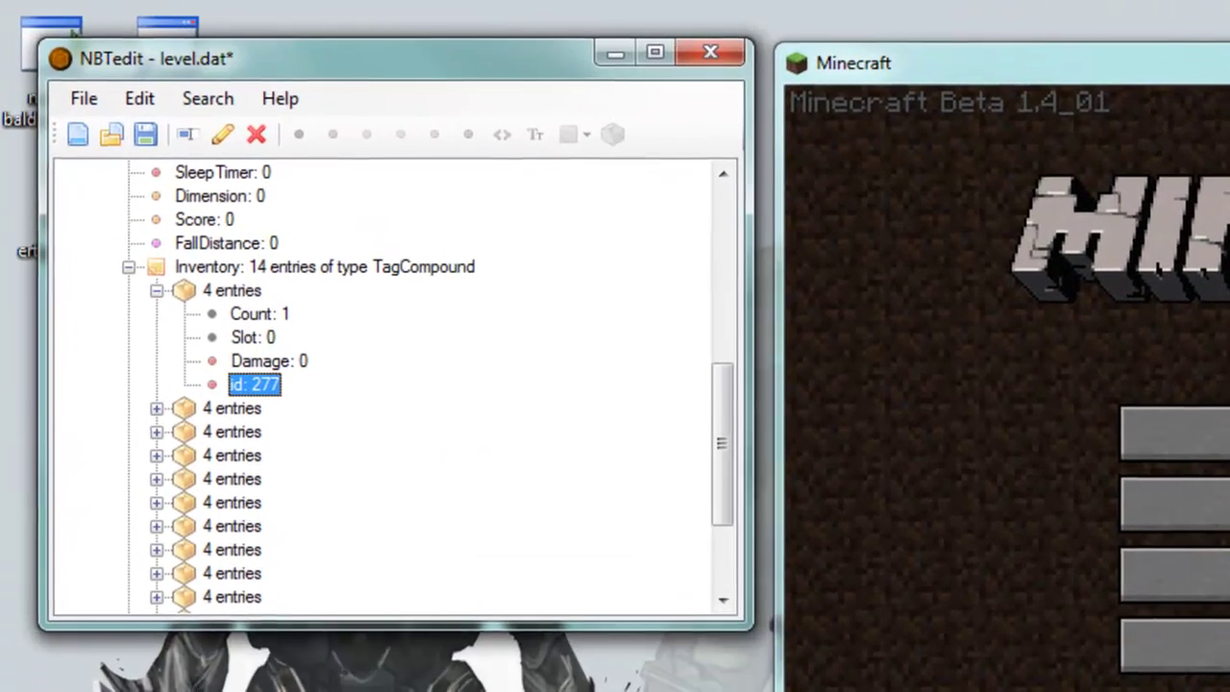
double_click(269, 361)
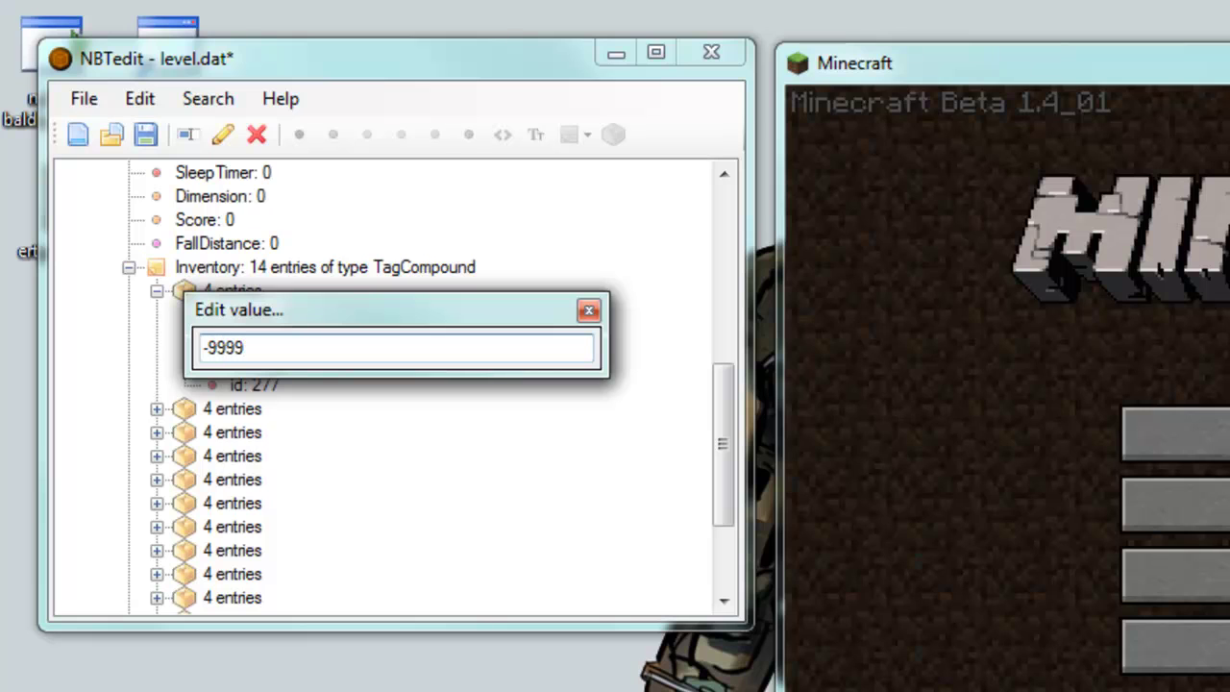
key("Return")
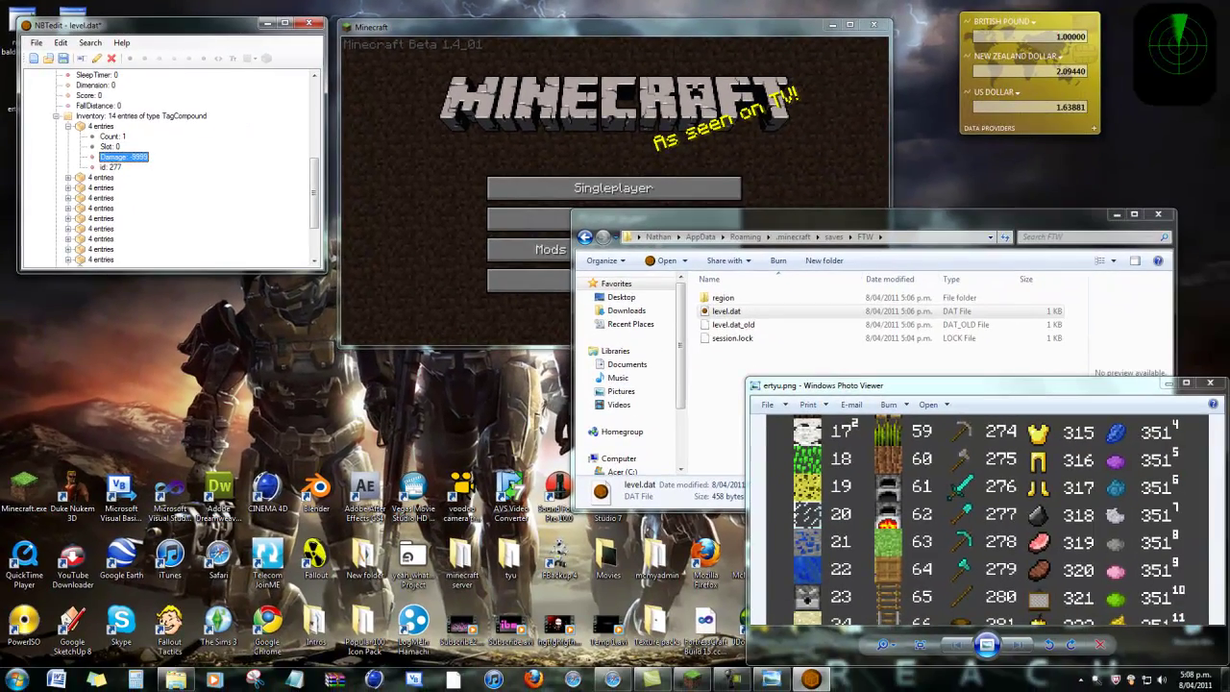
Expand the second inventory item, look up the wooden planks in the ertyu.png chart, and set the item's id to 5.
double_click(101, 177)
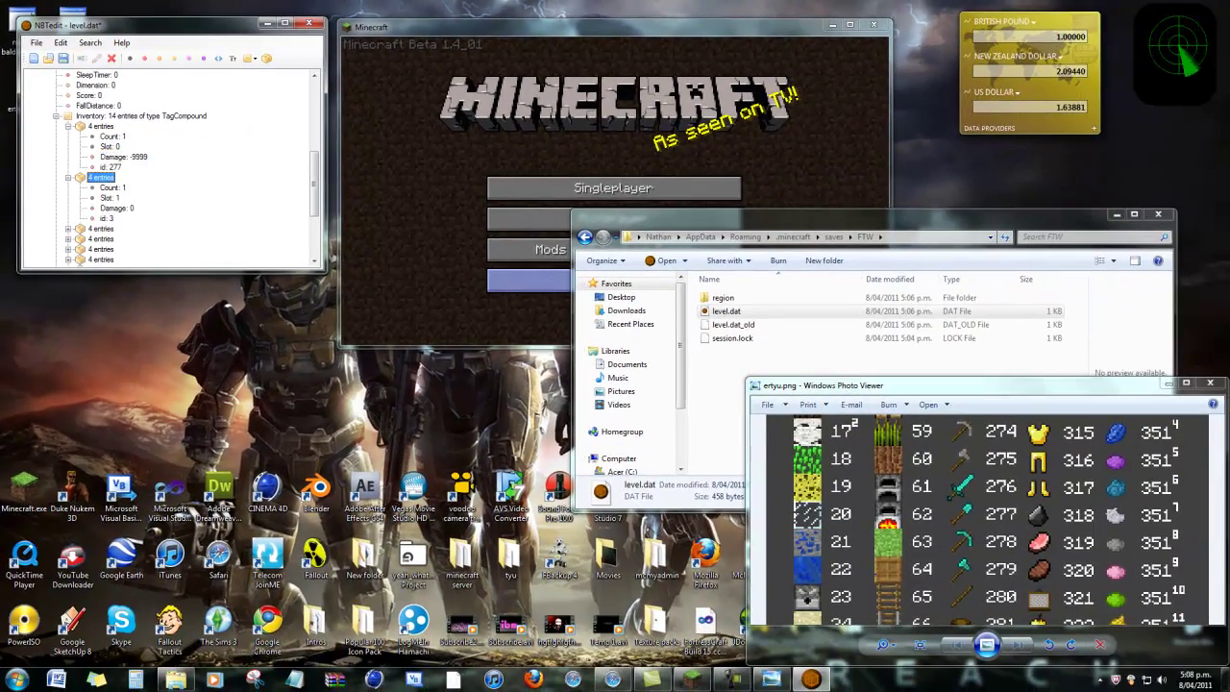
left_click_drag(987, 432, 987, 612)
left_click_drag(987, 480, 986, 561)
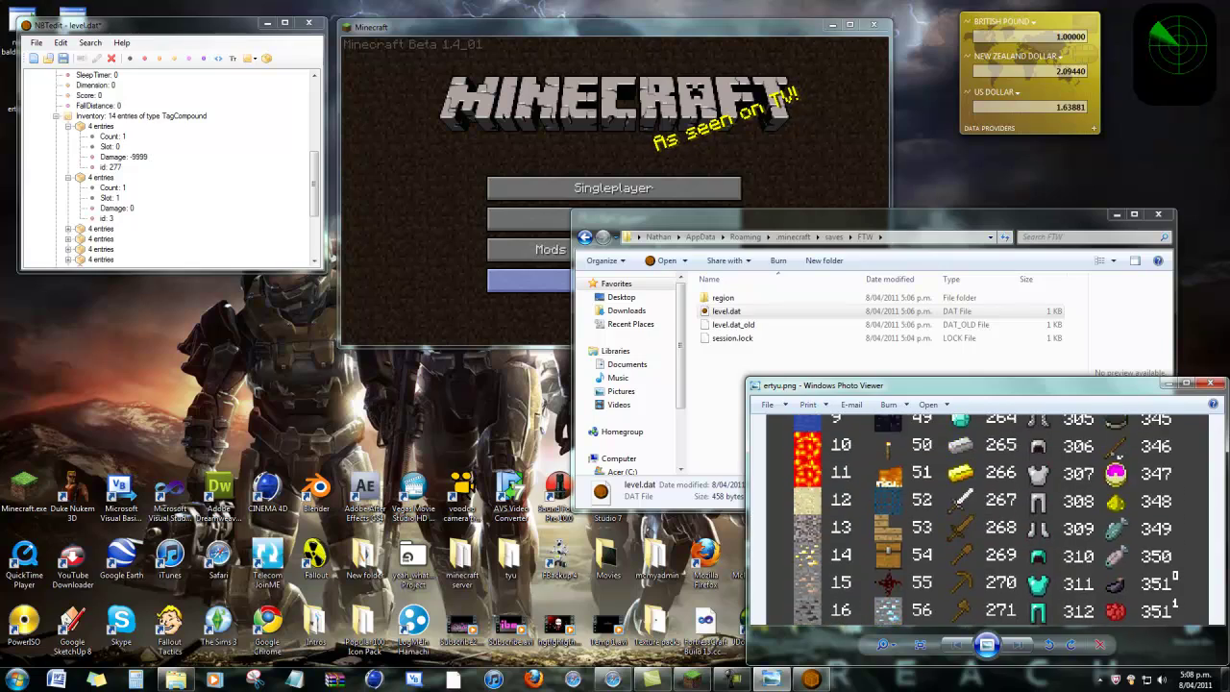
left_click_drag(987, 428, 986, 659)
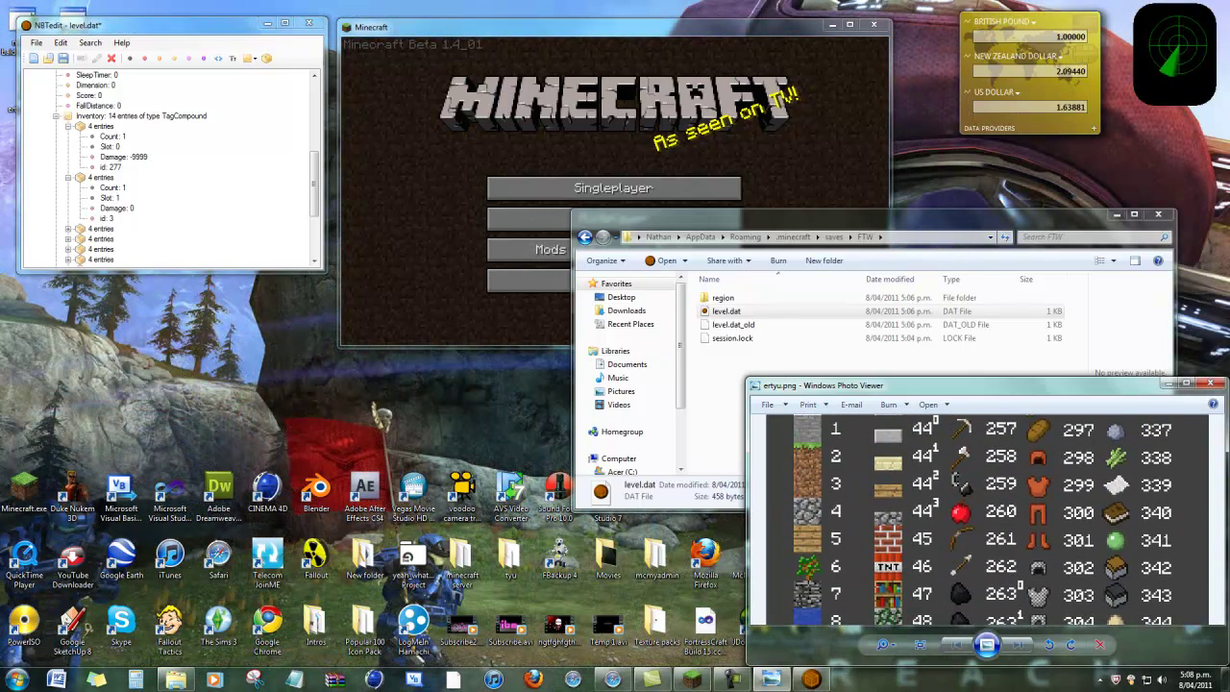
double_click(107, 218)
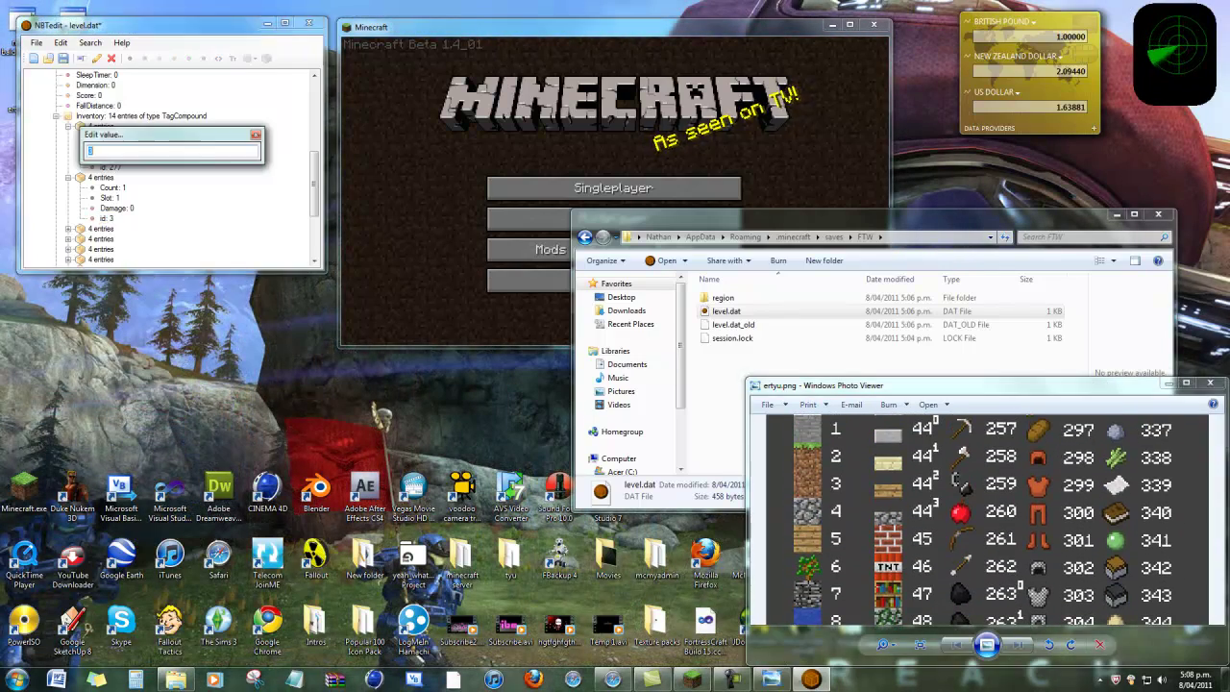
type("5")
key("Return")
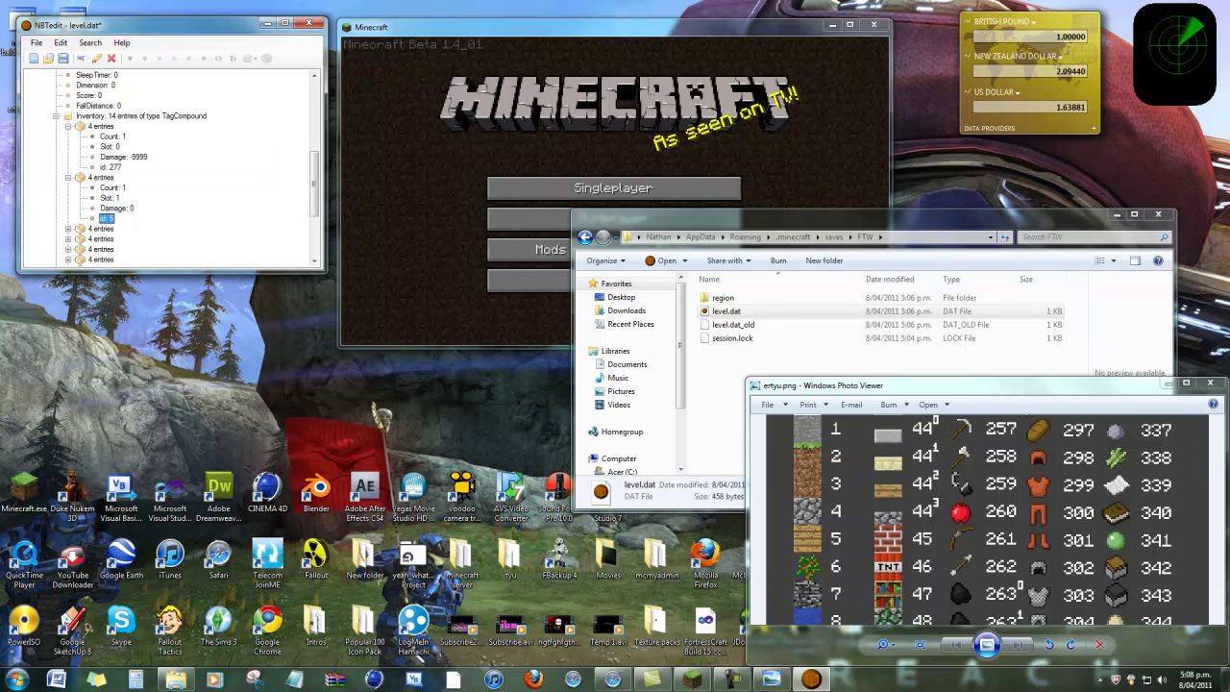
Set the second inventory item's Count to 255 and save level.dat.
double_click(109, 187)
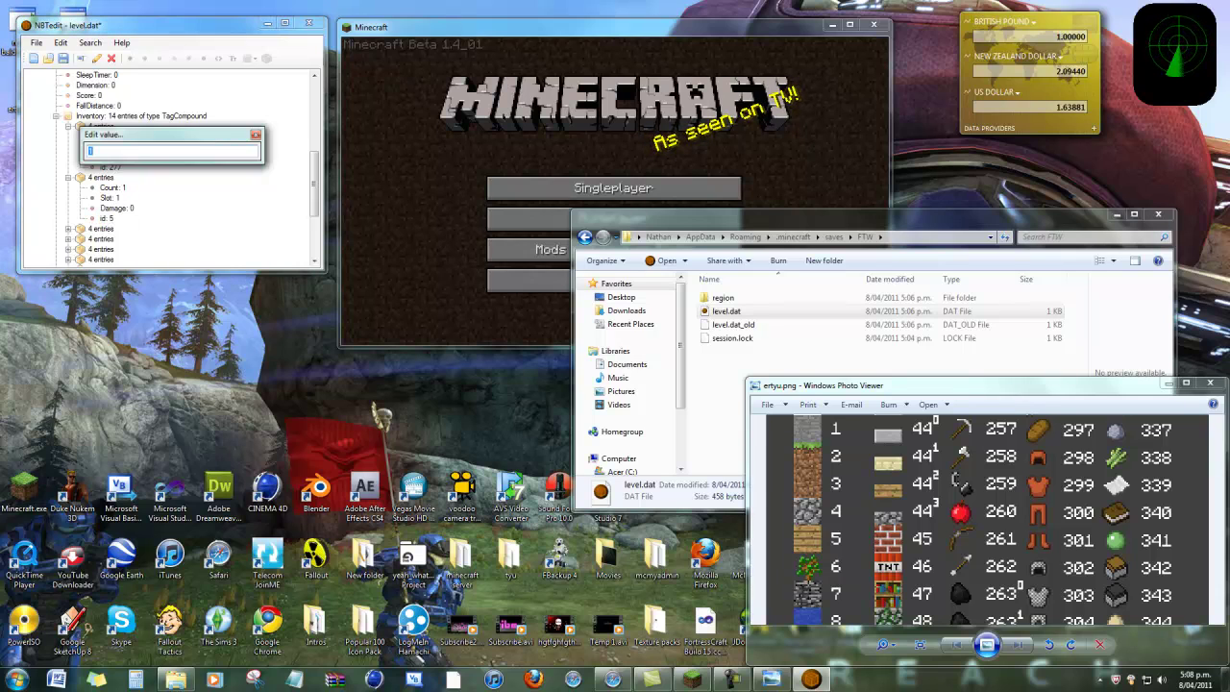
type("255")
key("Return")
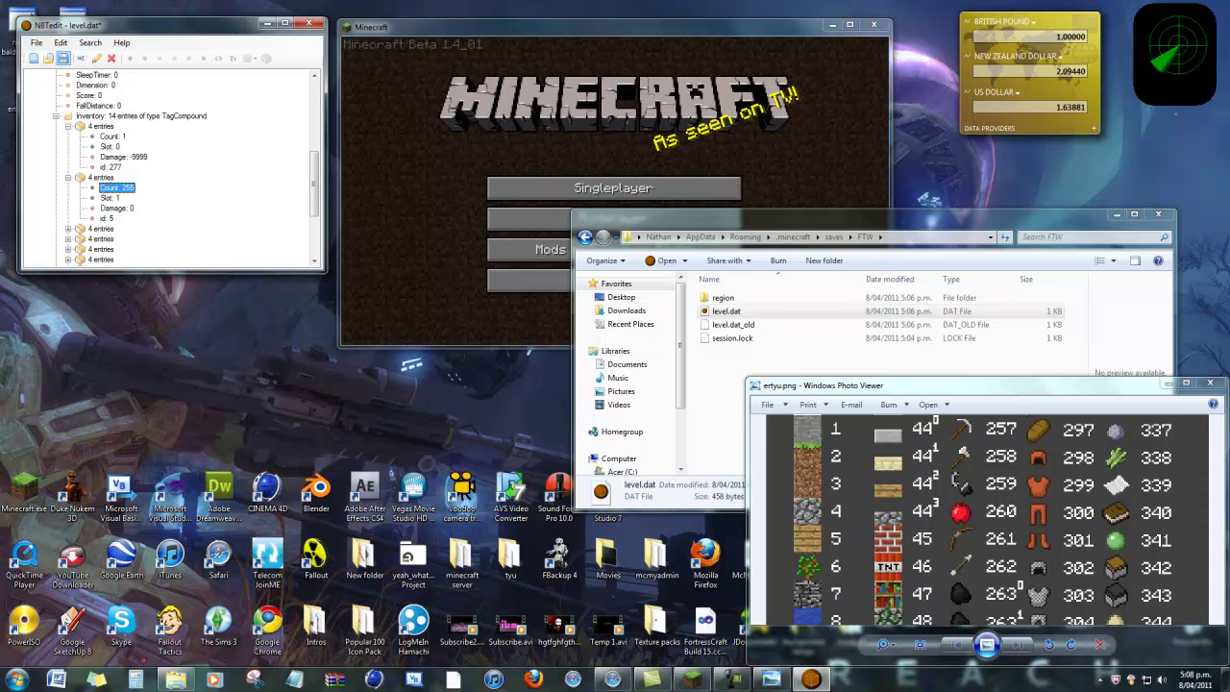
left_click(62, 57)
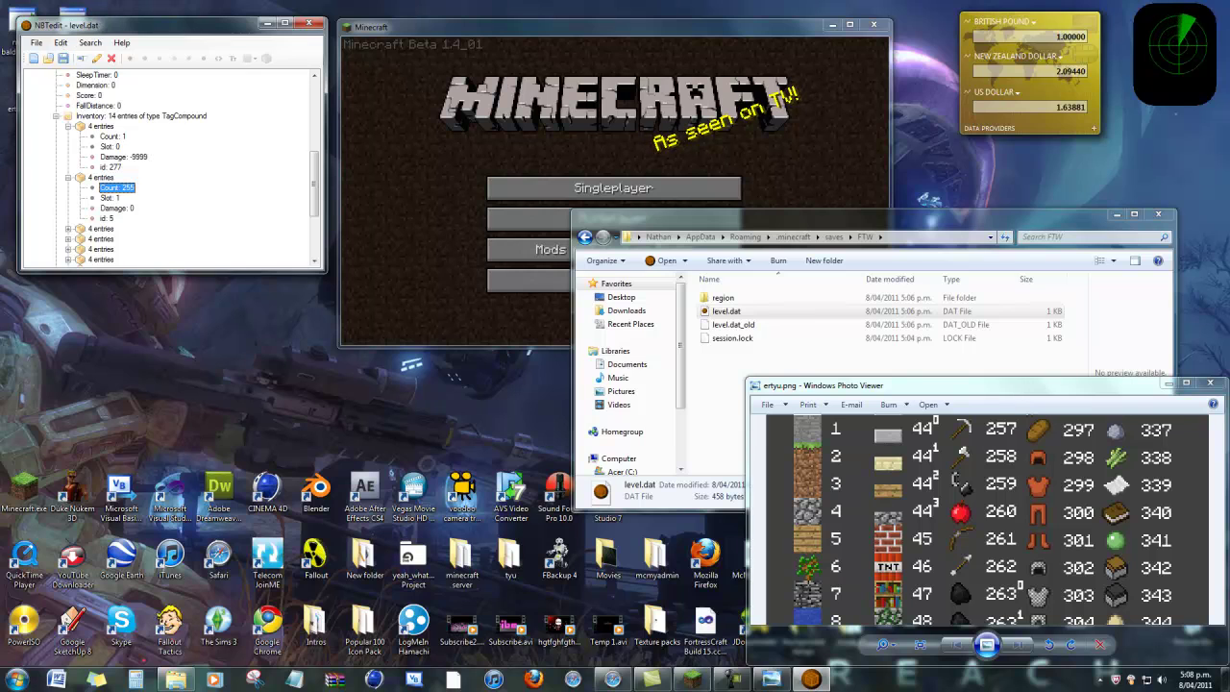
Switch to Minecraft, load the singleplayer world FTW, and dig out dirt blocks with the diamond shovel.
left_click(613, 187)
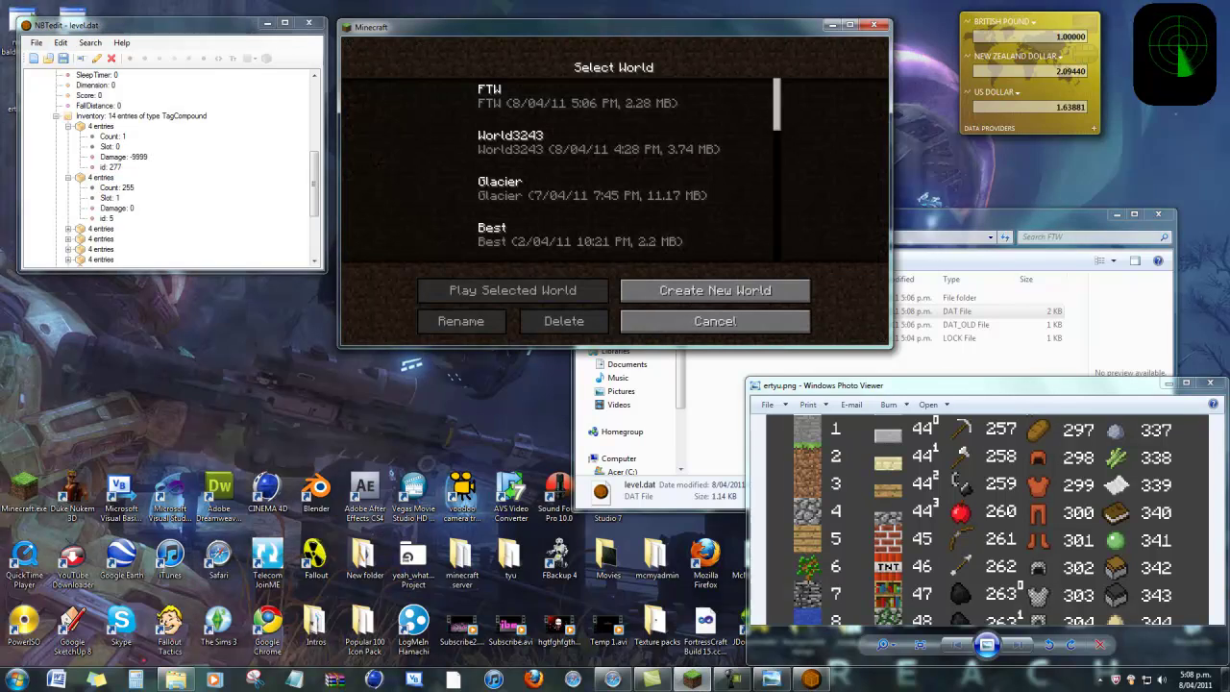
double_click(539, 96)
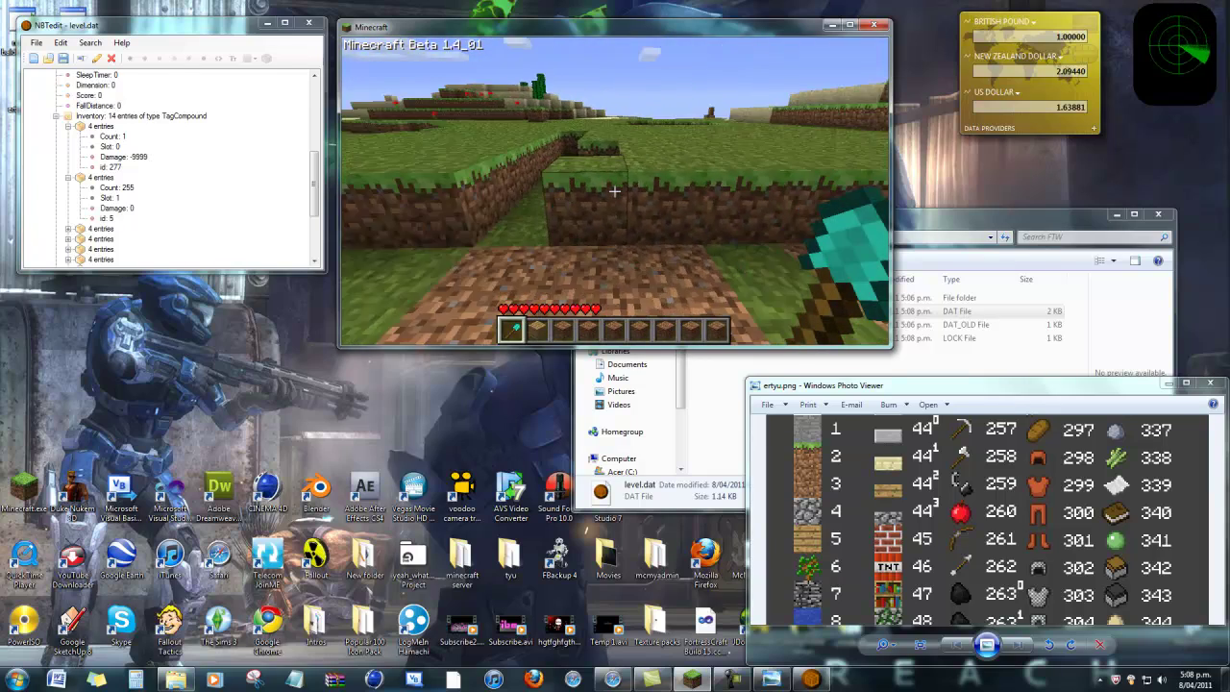
left_click(615, 192)
left_click(615, 192)
key("w")
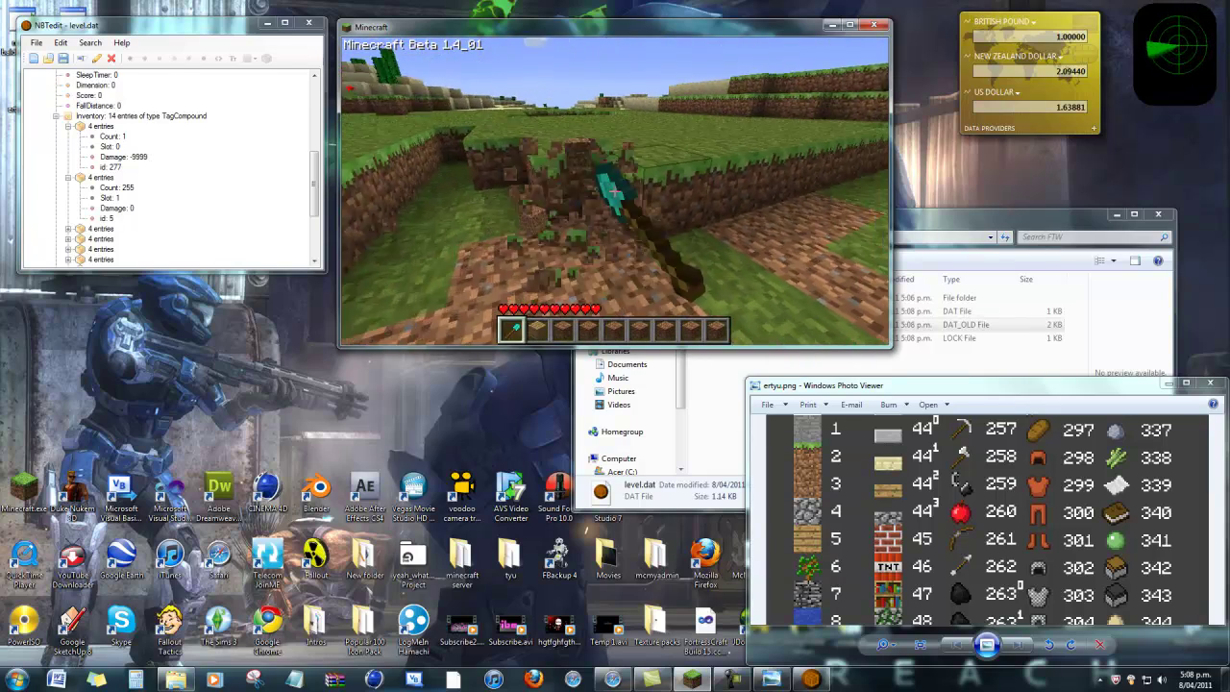
left_click_drag(613, 191, 613, 191)
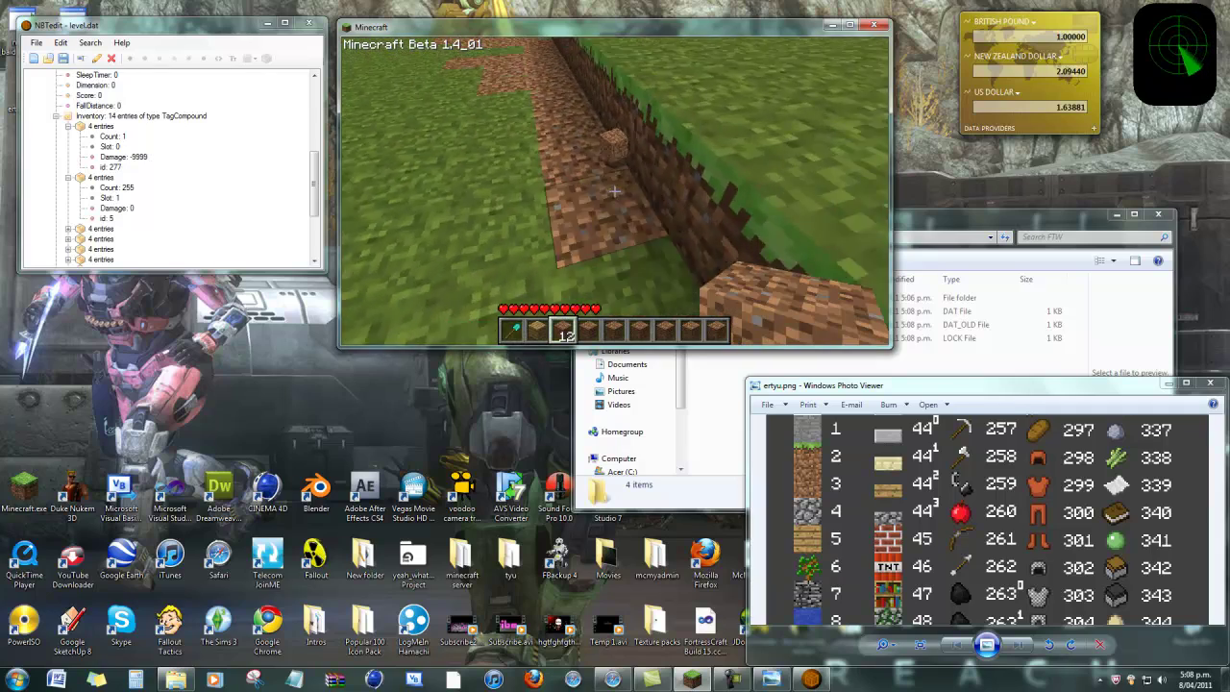
Equip the wooden planks and place many of them to build a tall structure on the grass.
scroll(614, 191, "up", 1)
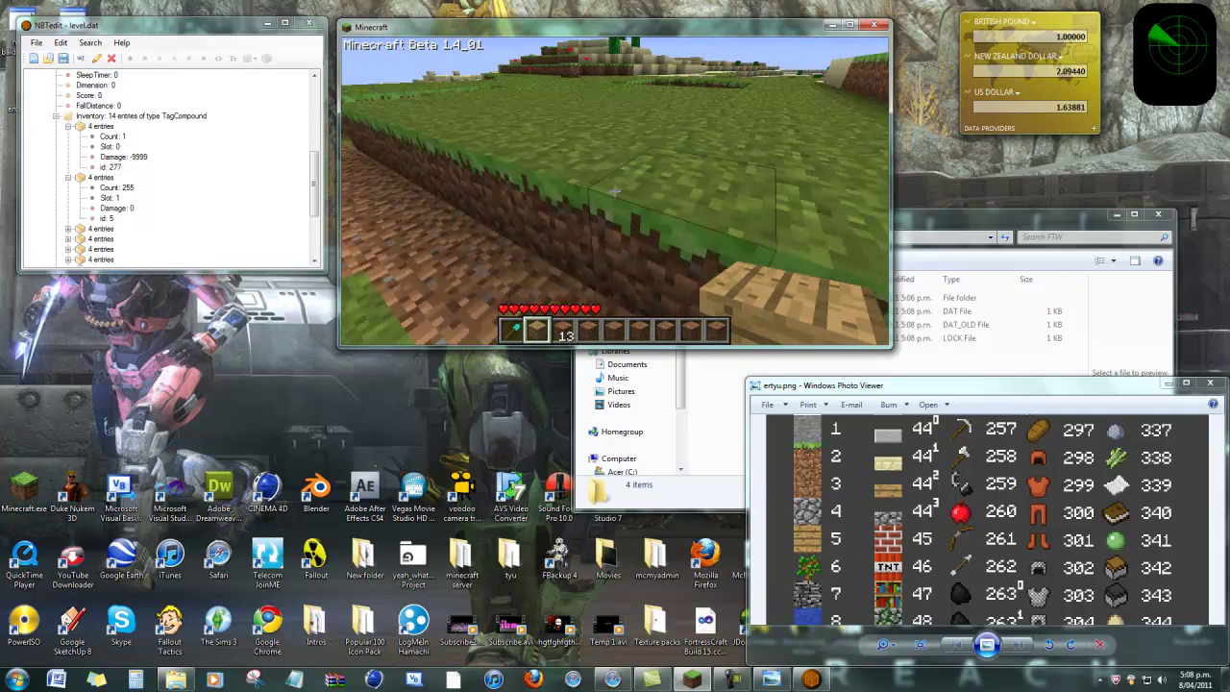
key("w")
key("space")
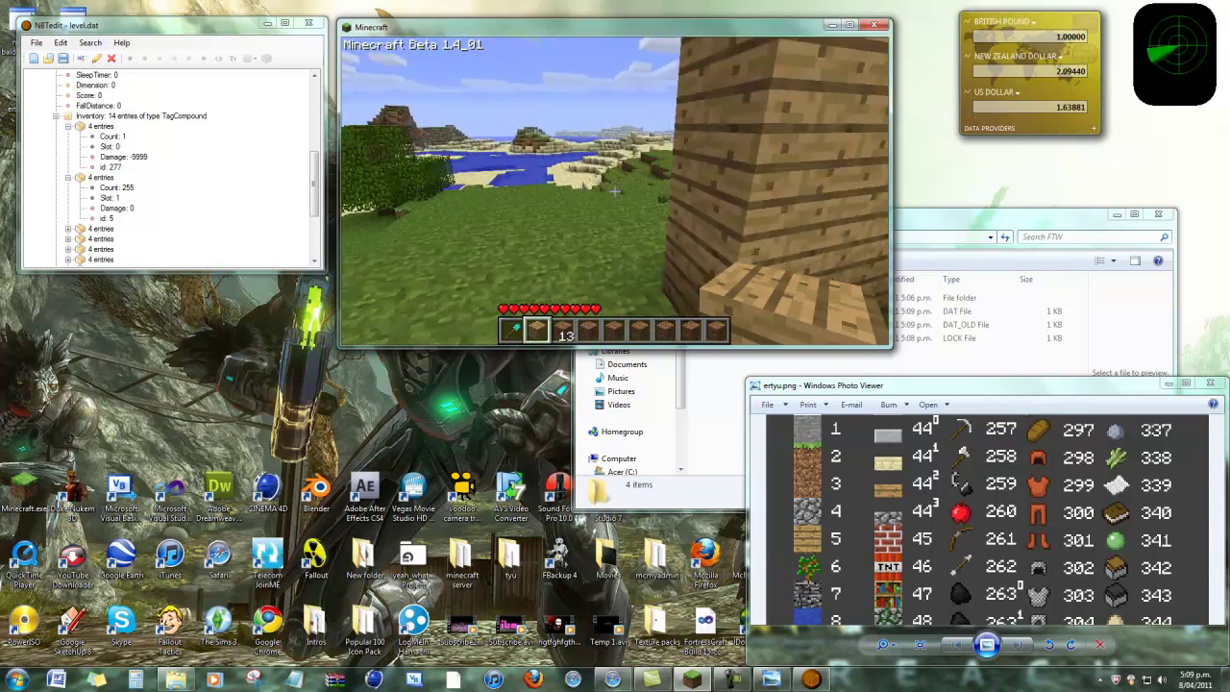
right_click(614, 191)
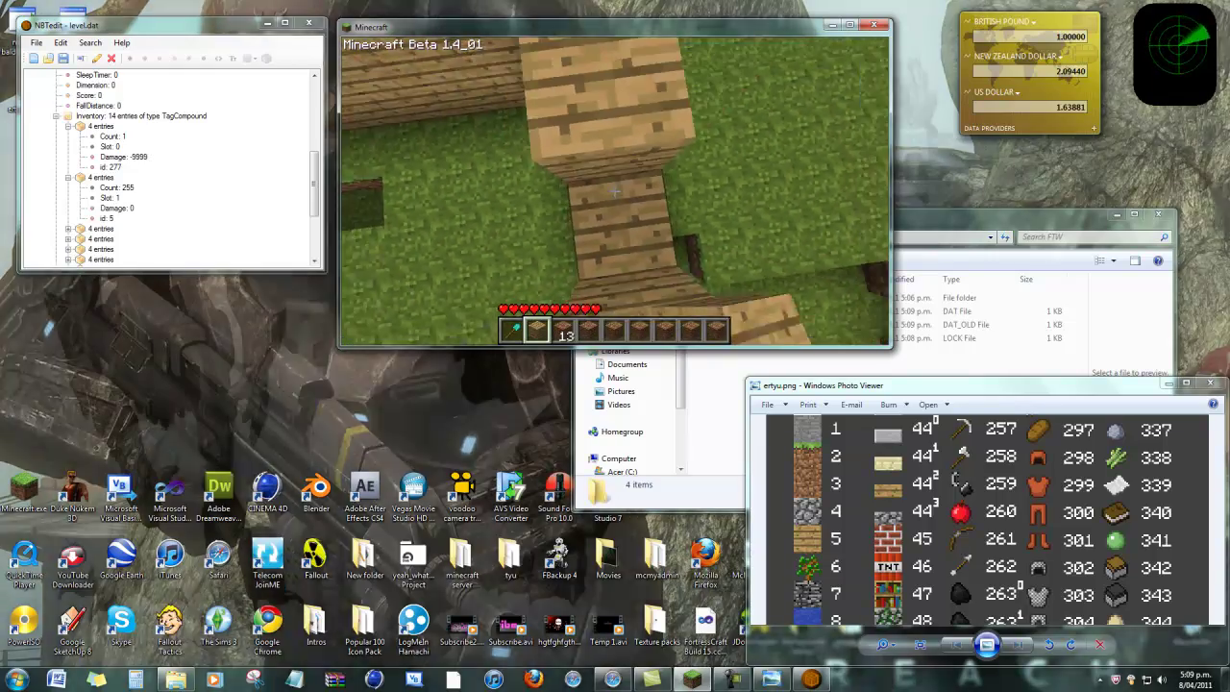
key("w")
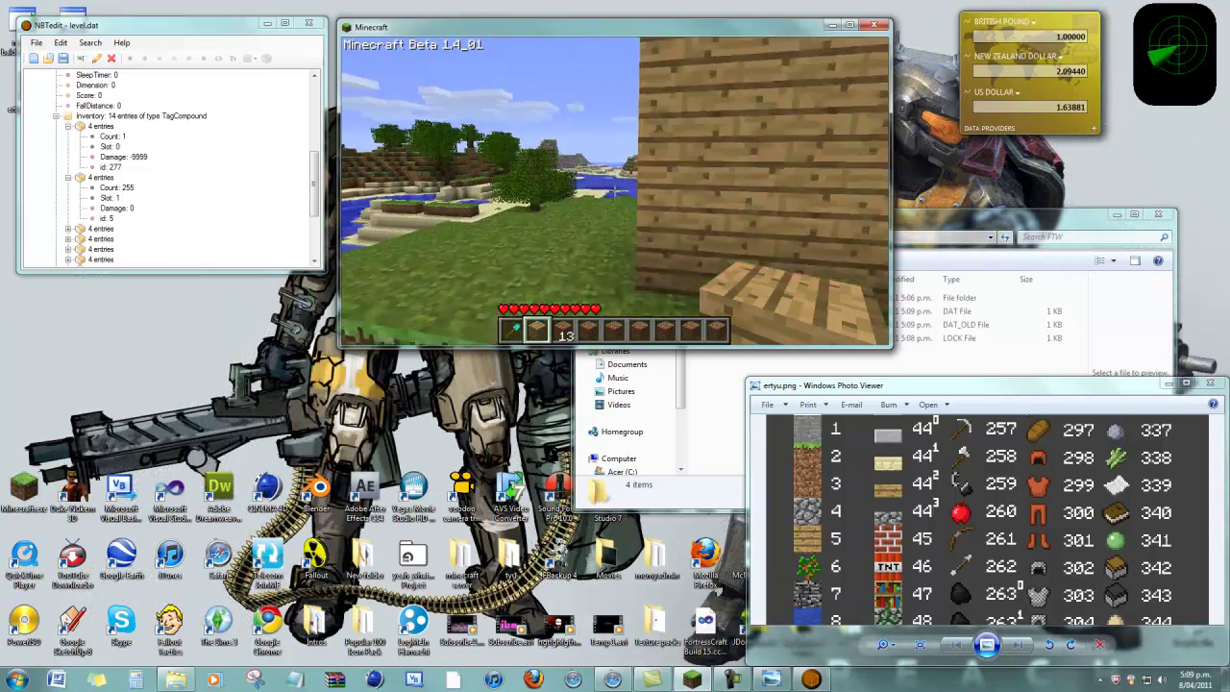
Equip the diamond shovel and dig out the dirt beside and beneath the plank structure.
key("1")
left_click(614, 191)
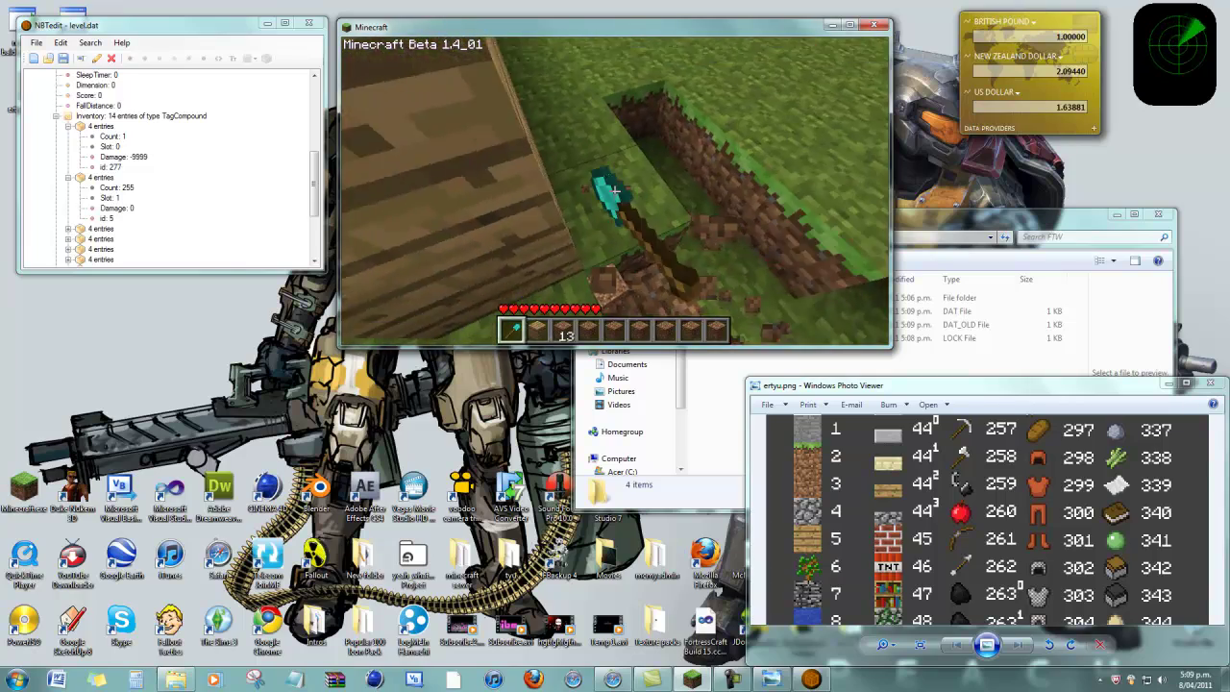
left_click(614, 191)
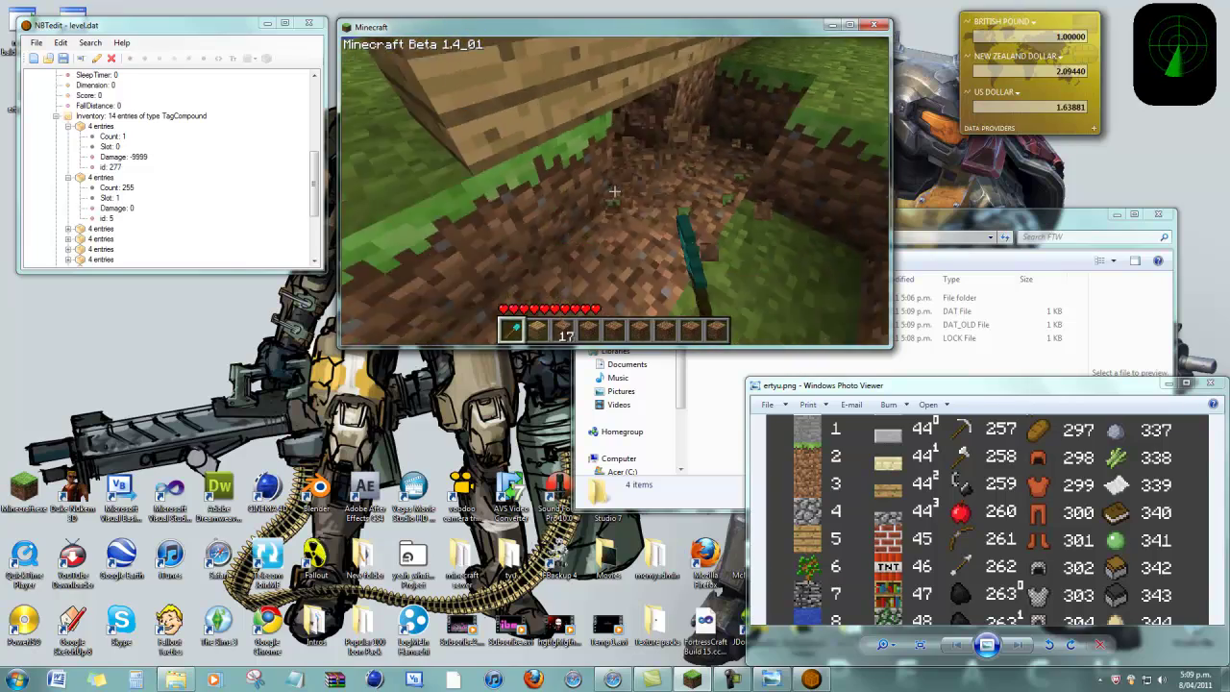
Dig out the last dirt blocks beneath the plank structure with the diamond shovel and walk around the wall onto open grass.
left_click(614, 191)
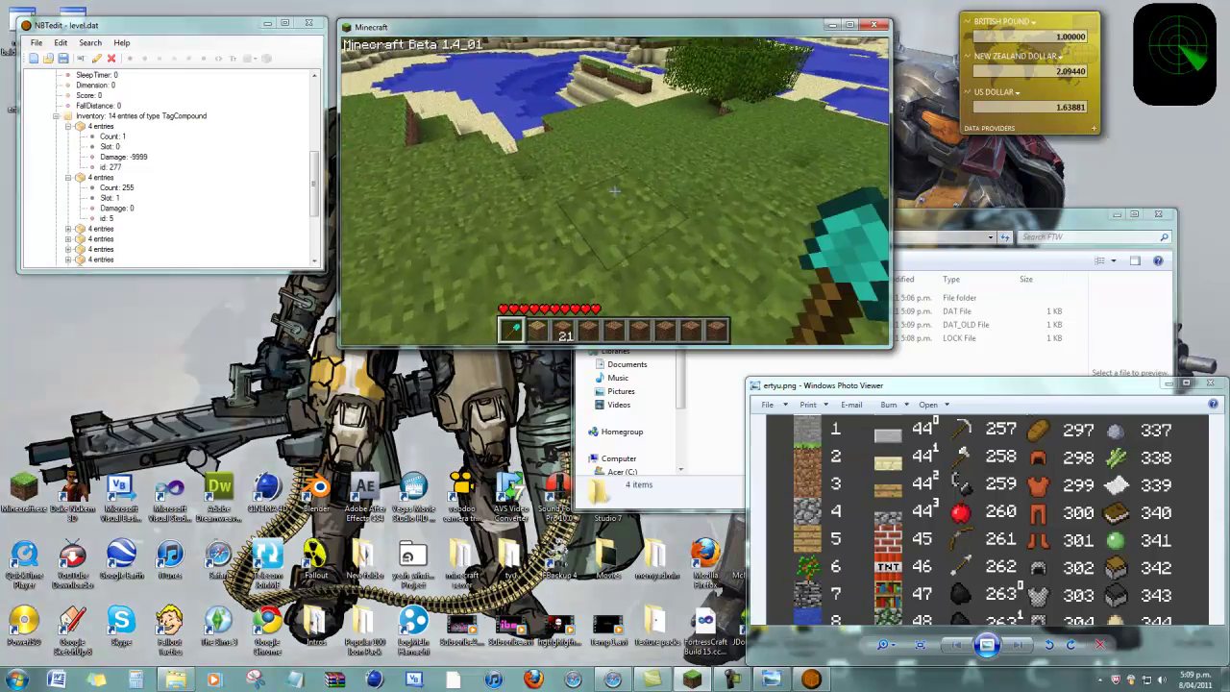
key("w")
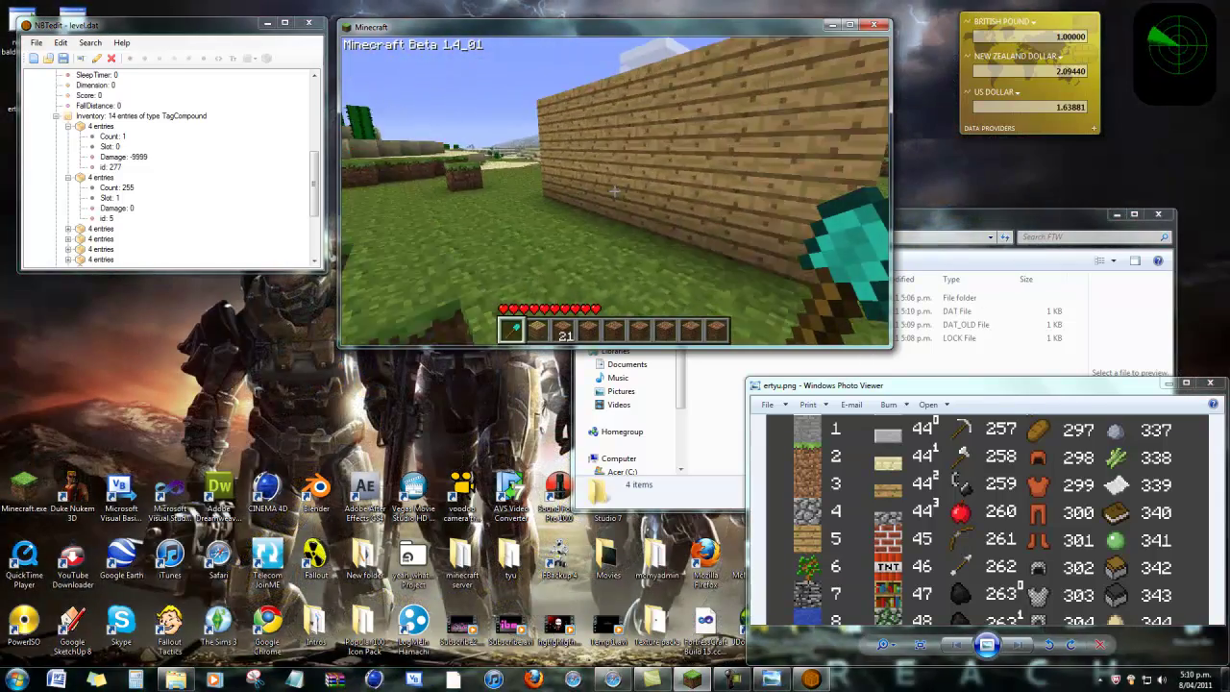
key("9")
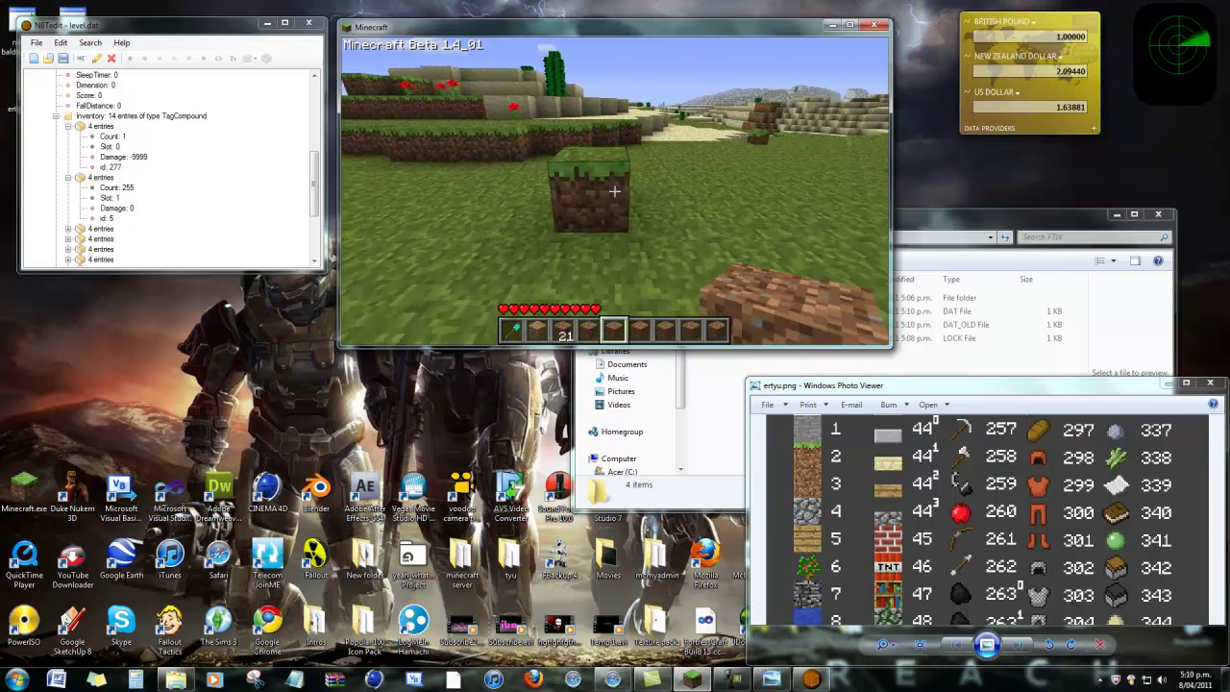
Build a tall one-block-wide pillar of wooden planks beside the plank wall while rising on top of it.
key("space")
key("space")
key("space")
key("space")
right_click(615, 191)
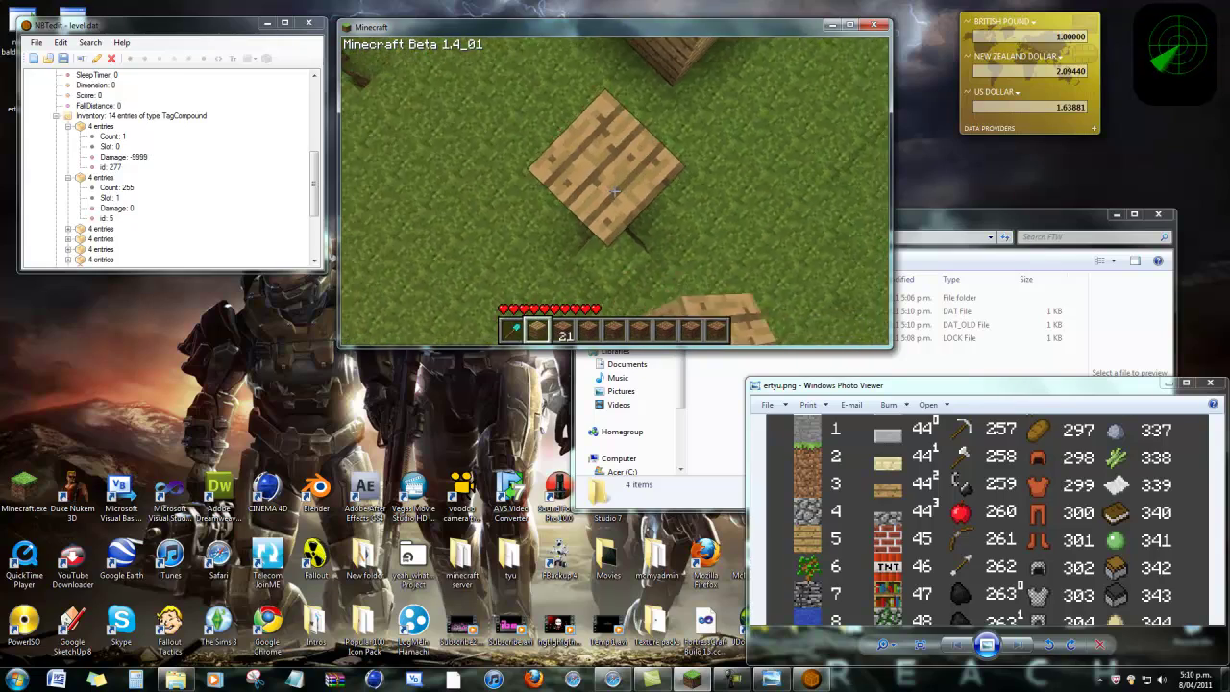
right_click(615, 191)
right_click(615, 191)
right_click(615, 191)
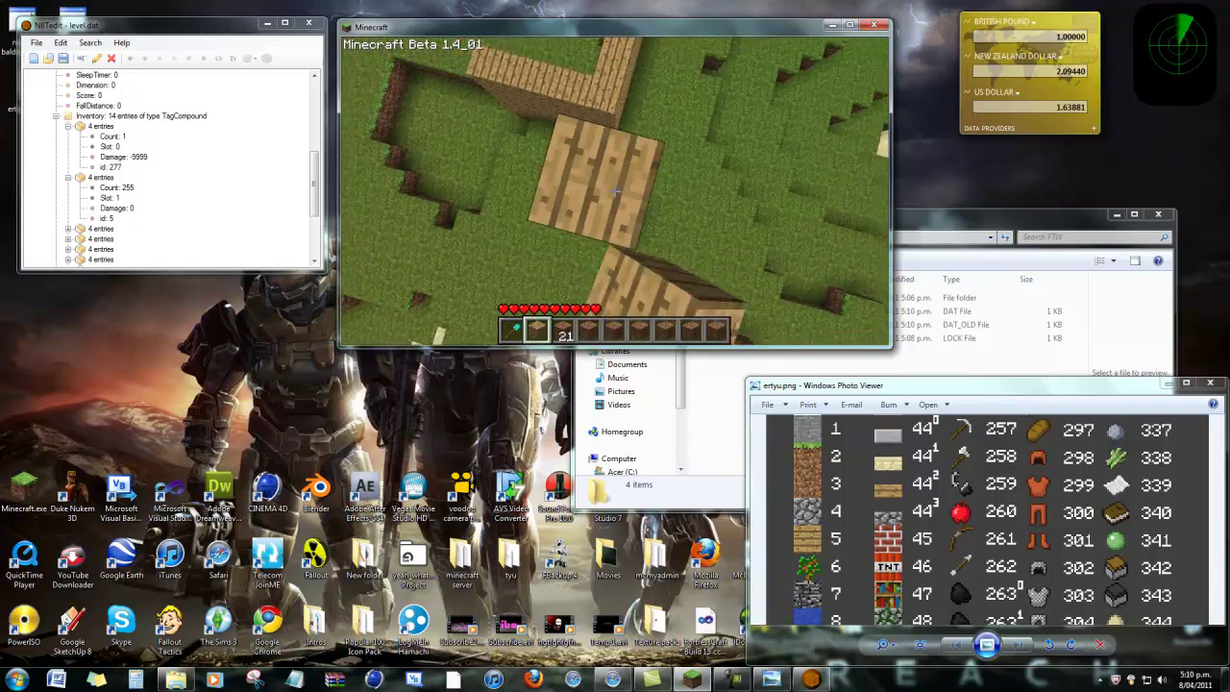
key("space")
key("space")
key("space")
key("space")
right_click(615, 191)
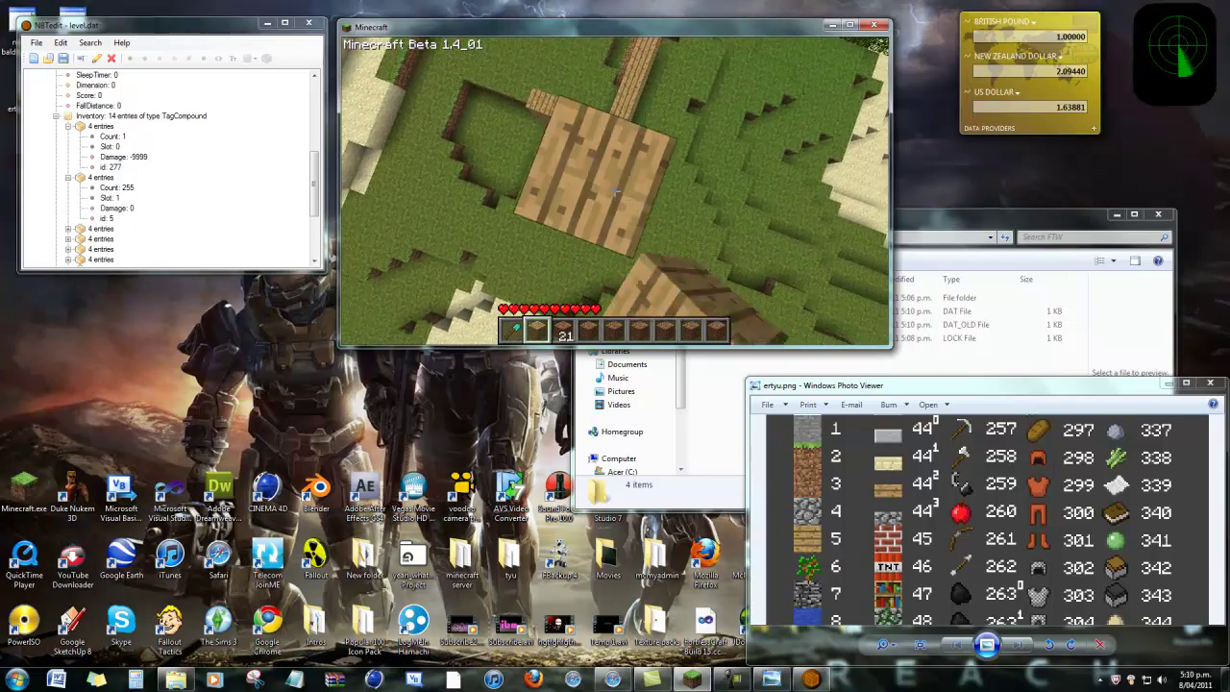
right_click(615, 191)
right_click(615, 191)
right_click(615, 192)
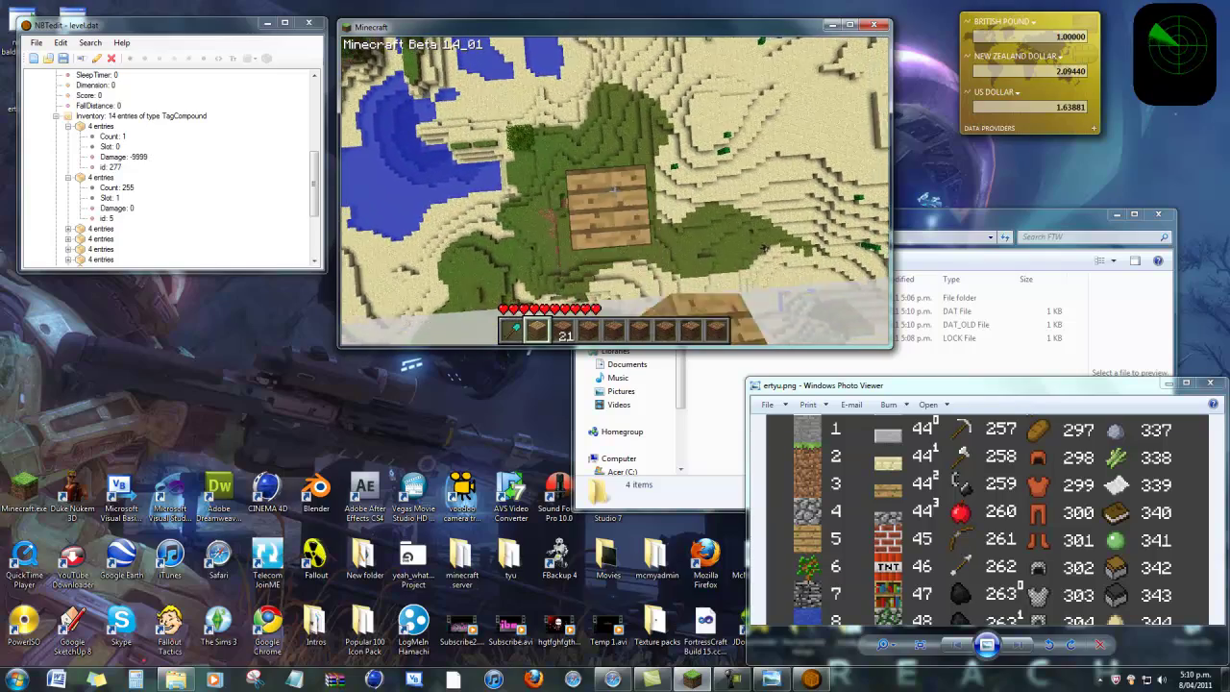
key("space")
right_click(614, 190)
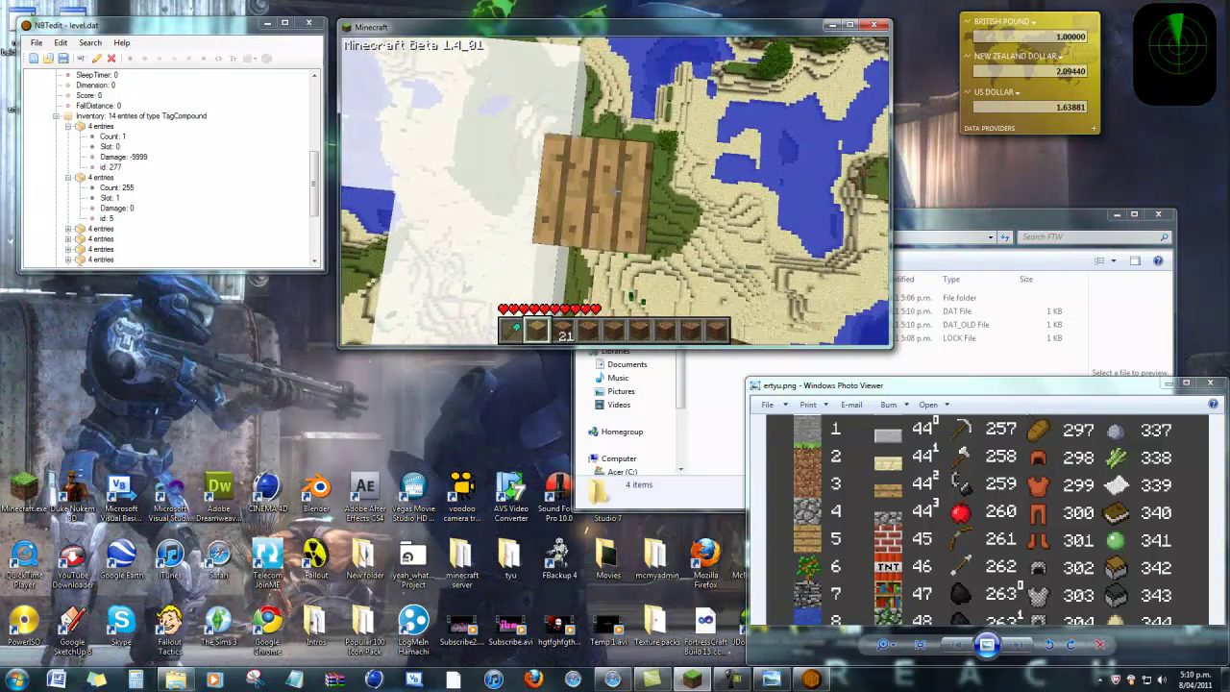
key("space")
right_click(616, 191)
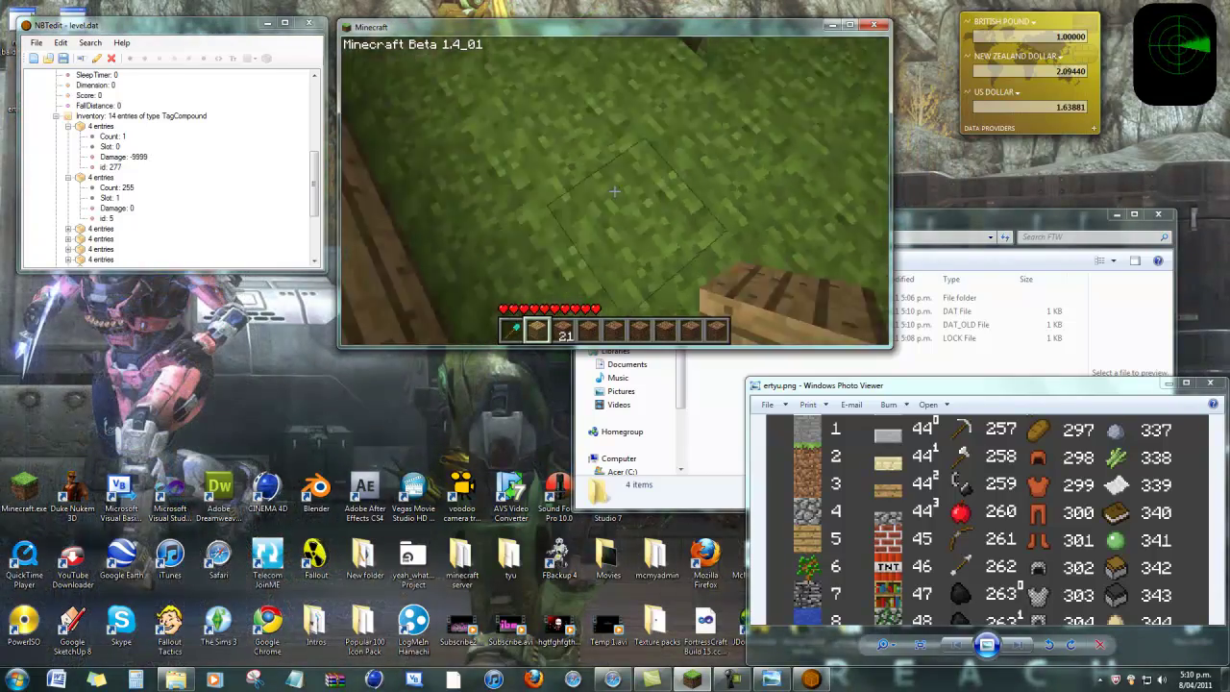
Walk back around the plank structure to the dug-out pit and break several more dirt blocks there.
key("w")
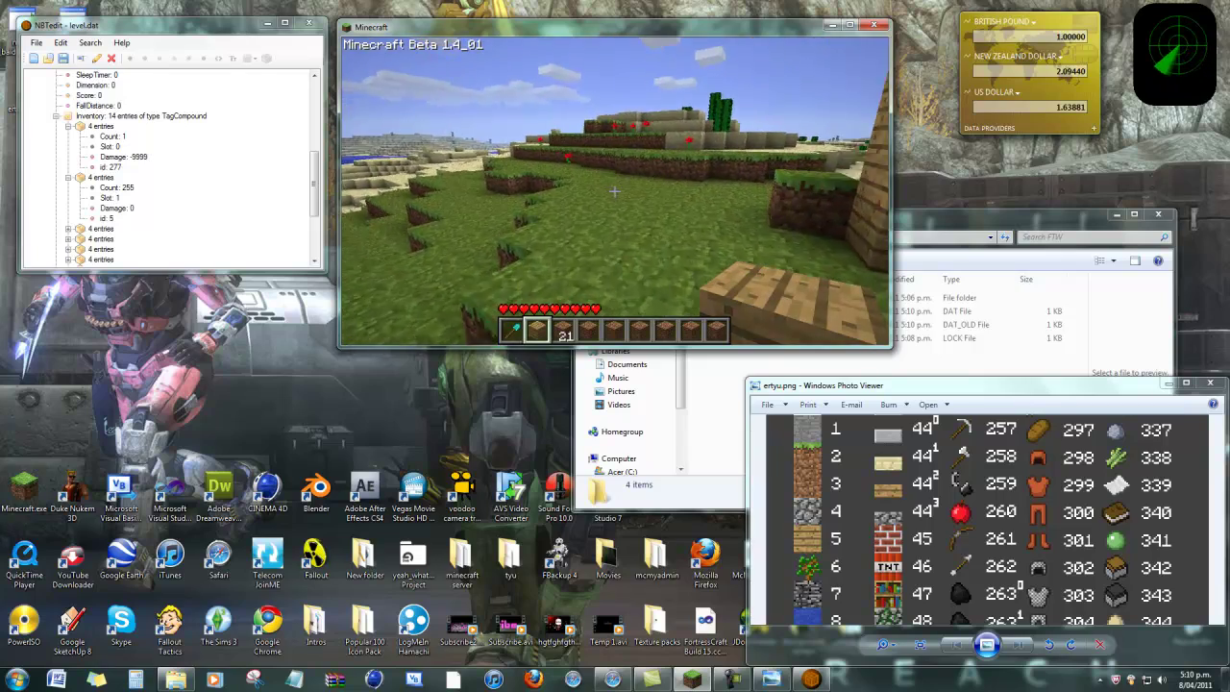
key("w")
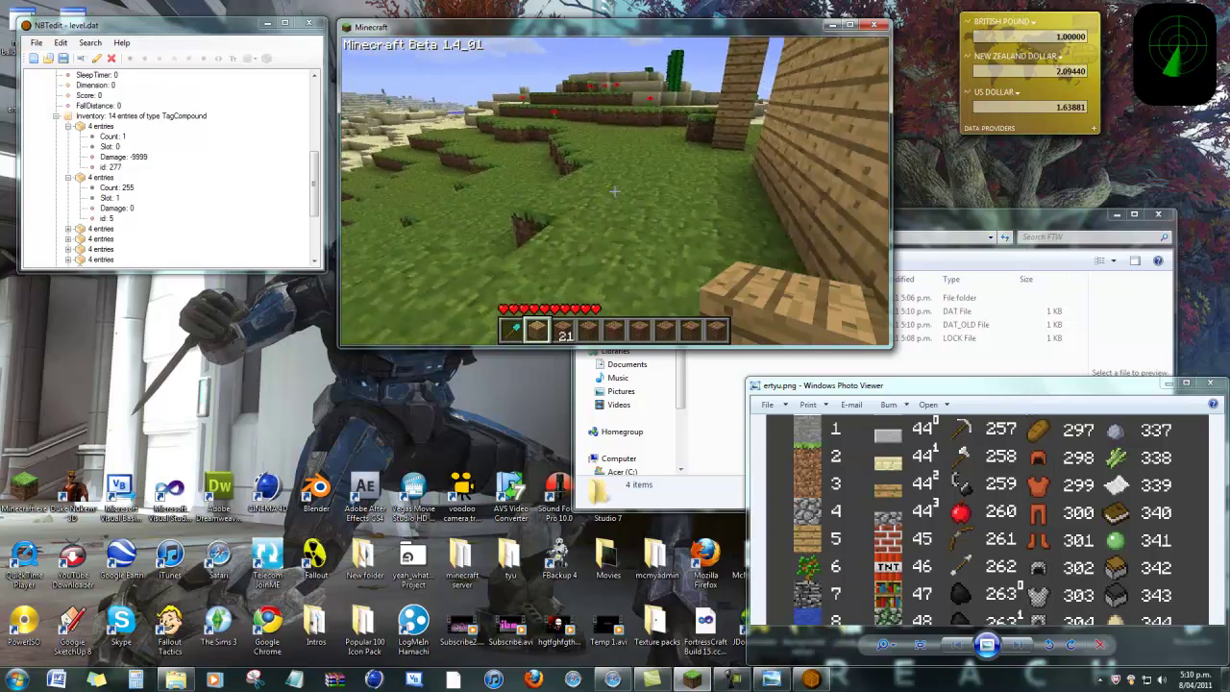
key("w")
left_click(615, 191)
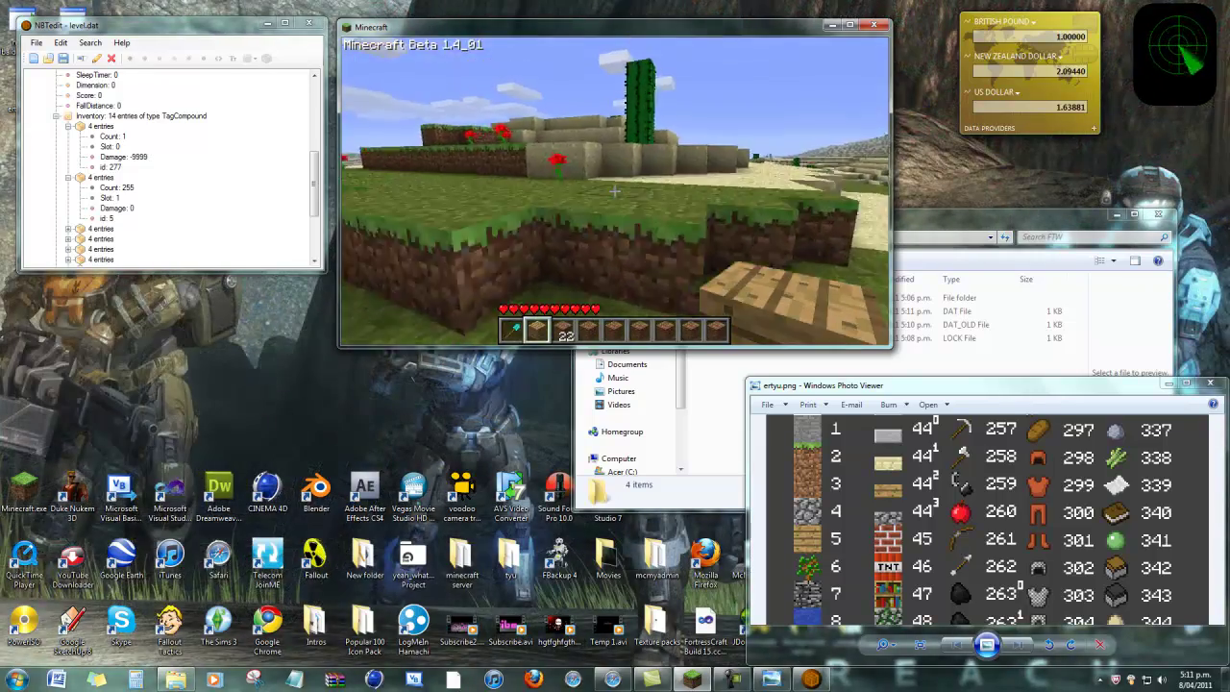
key("w")
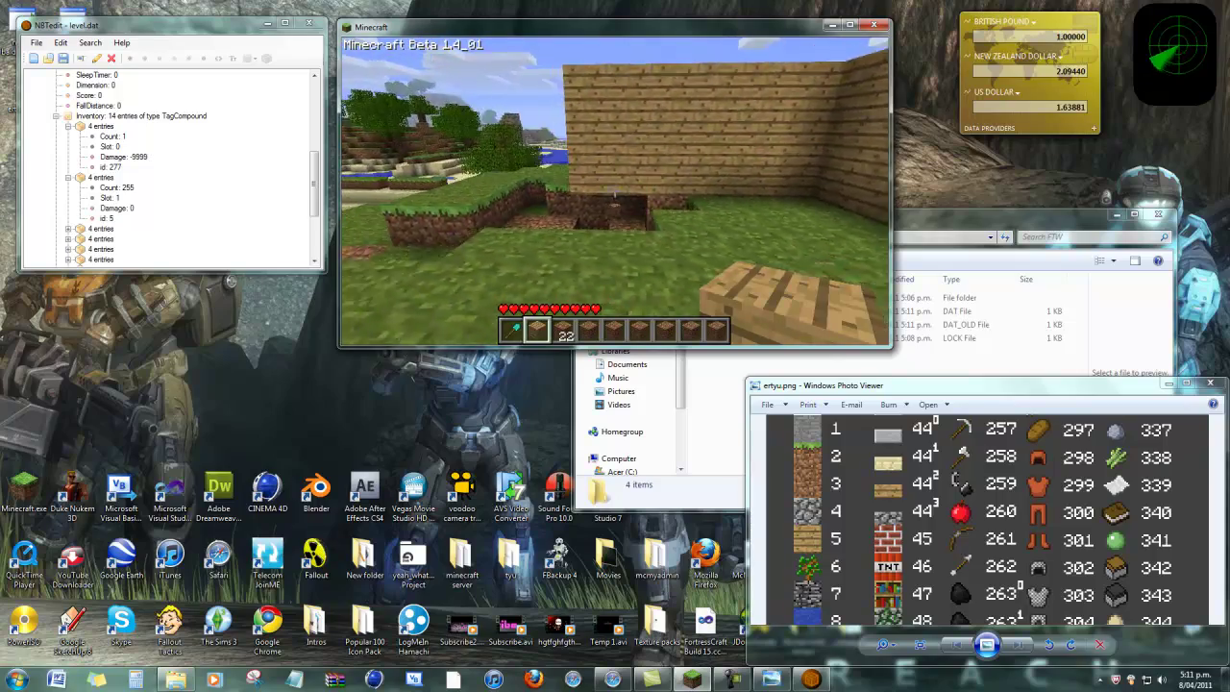
key("w")
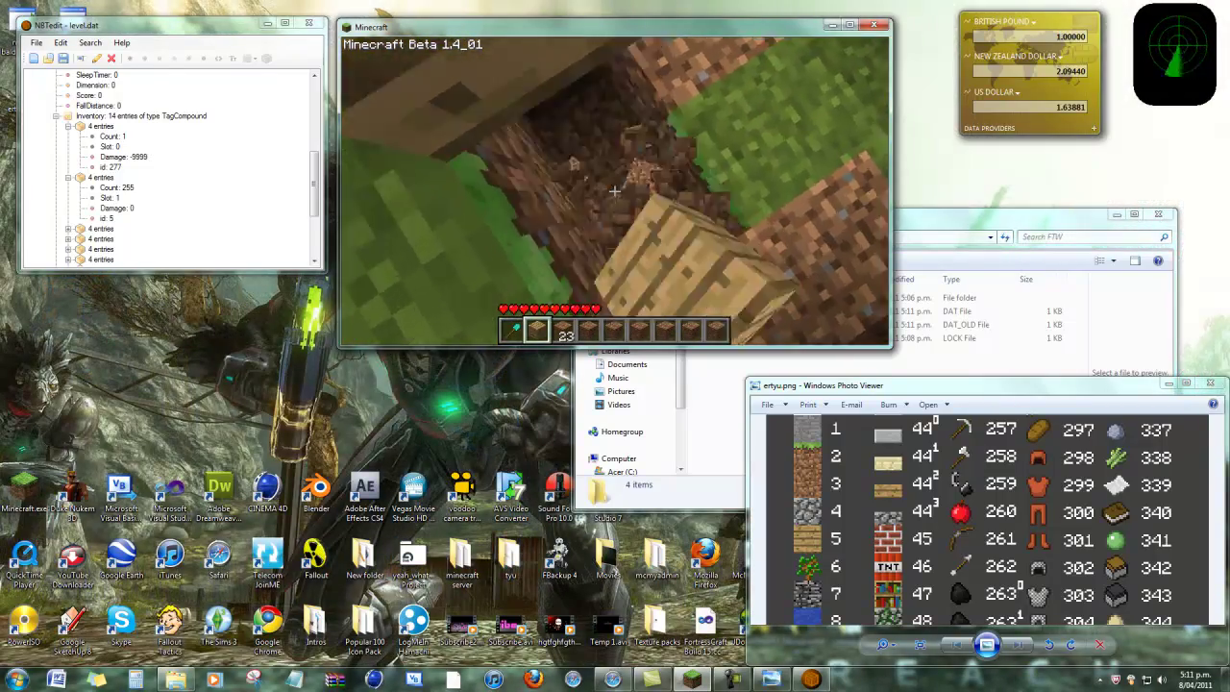
key("w")
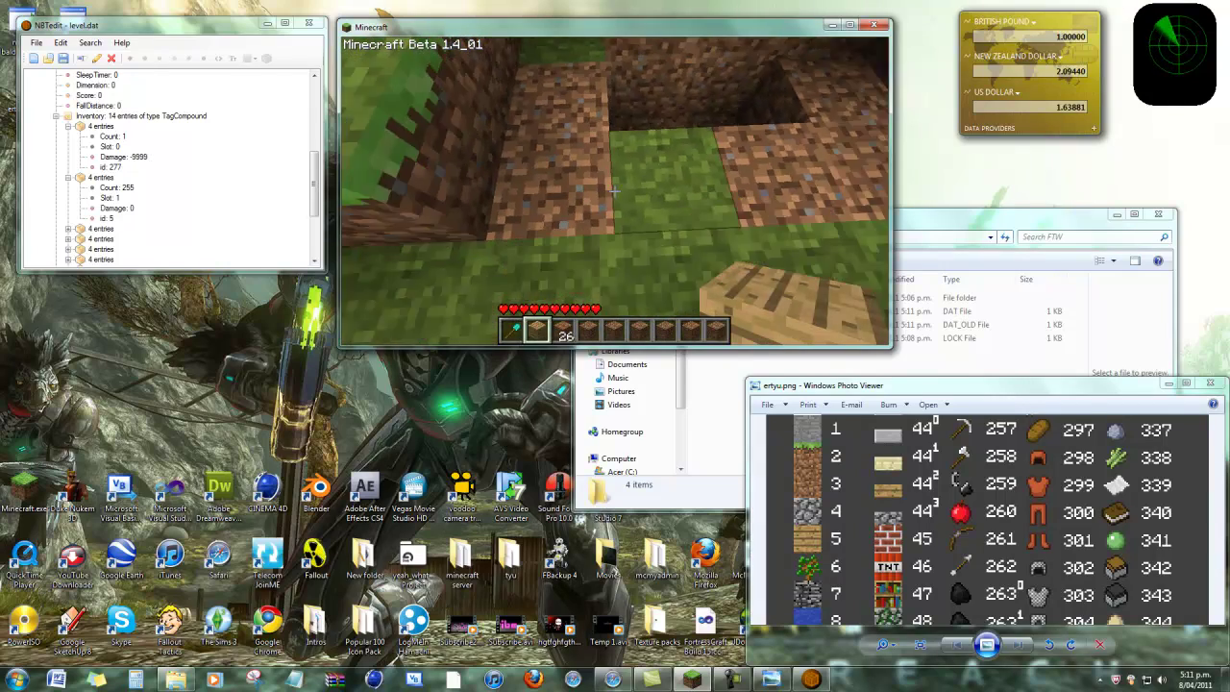
Equip the dirt and place two blocks in the pit beside the plank structure, walking around the wall when done.
scroll(615, 192, "up", 1)
scroll(615, 191, "down", 2)
right_click(615, 191)
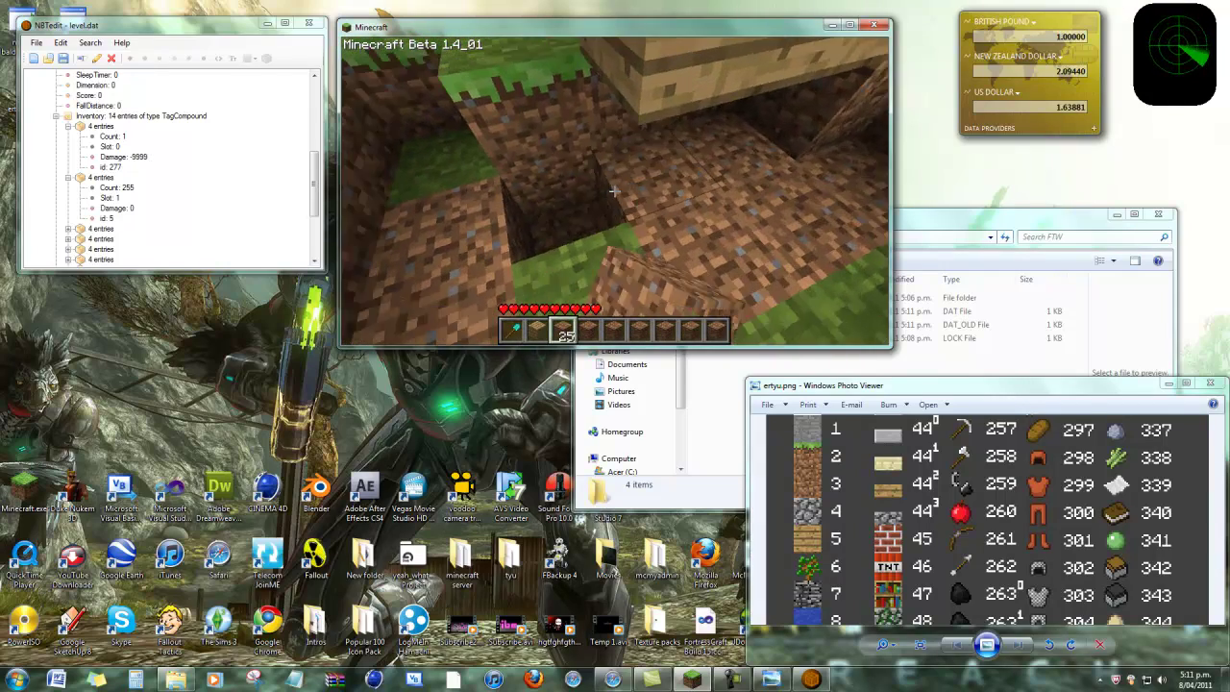
right_click(615, 191)
key("w")
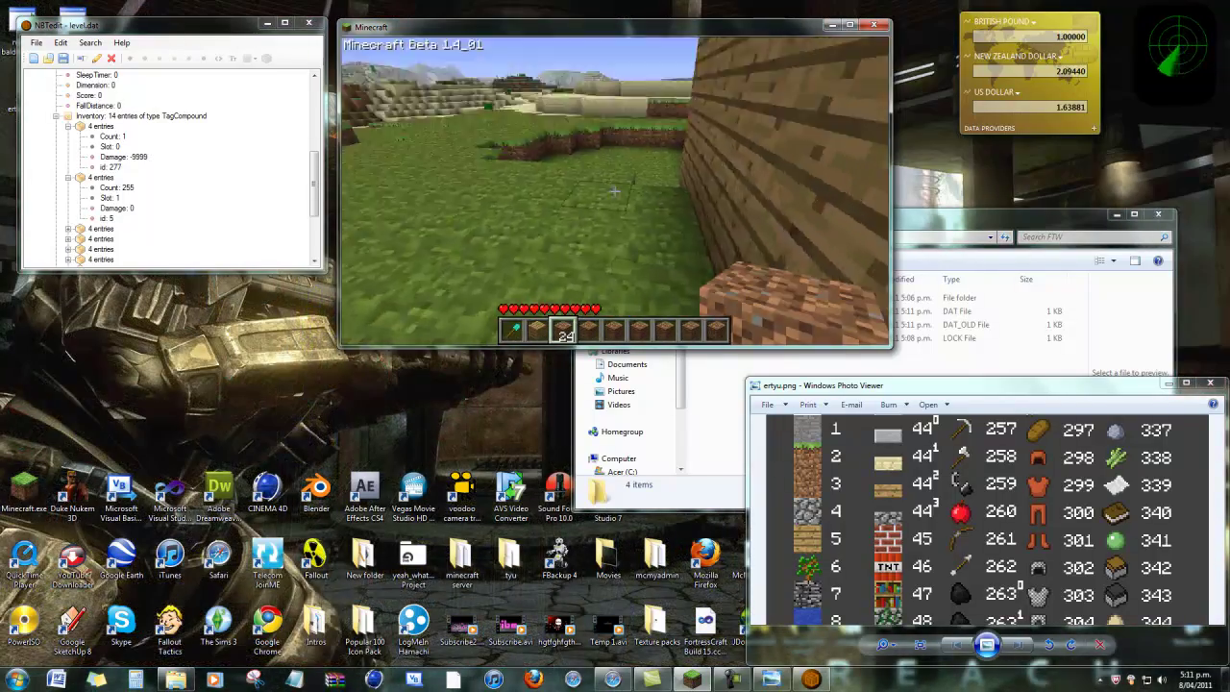
key("w")
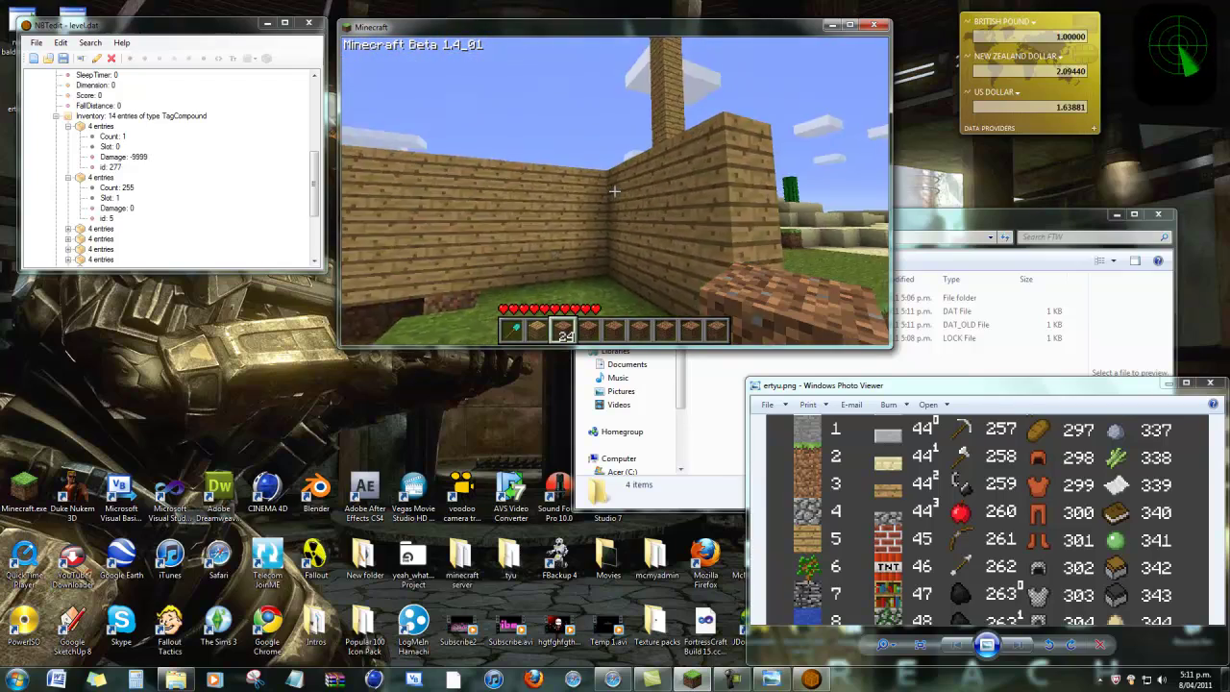
Save the FTW world and quit to the Minecraft title screen.
key("Escape")
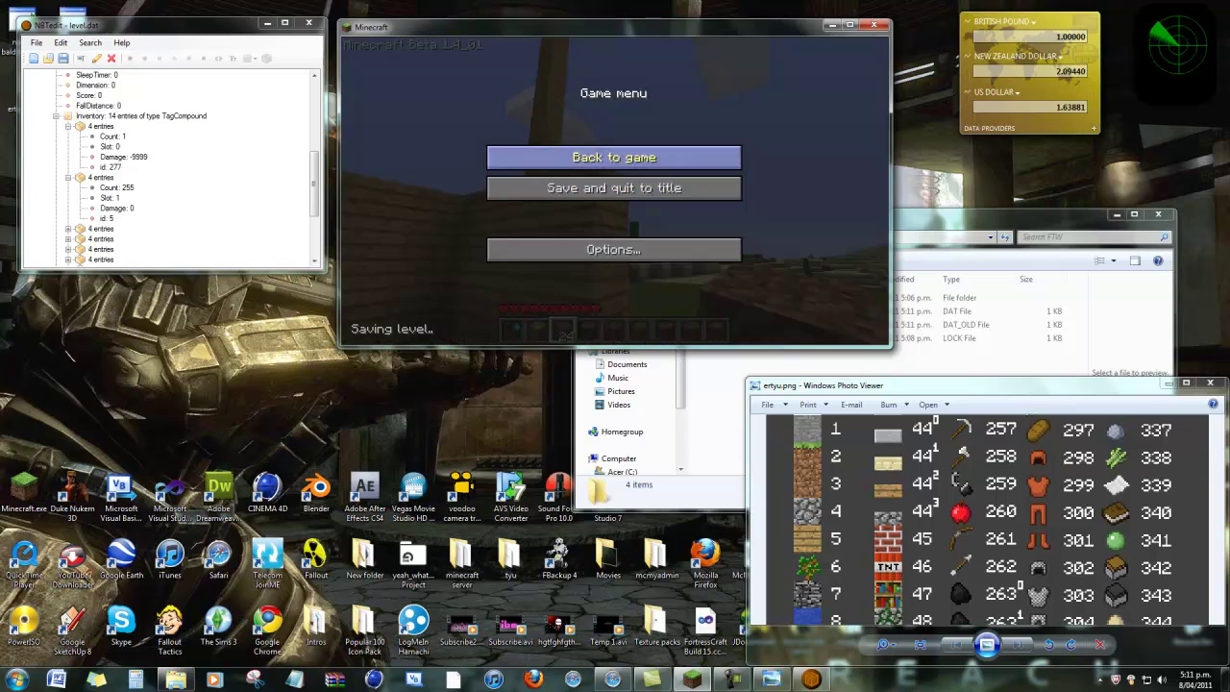
key("Escape")
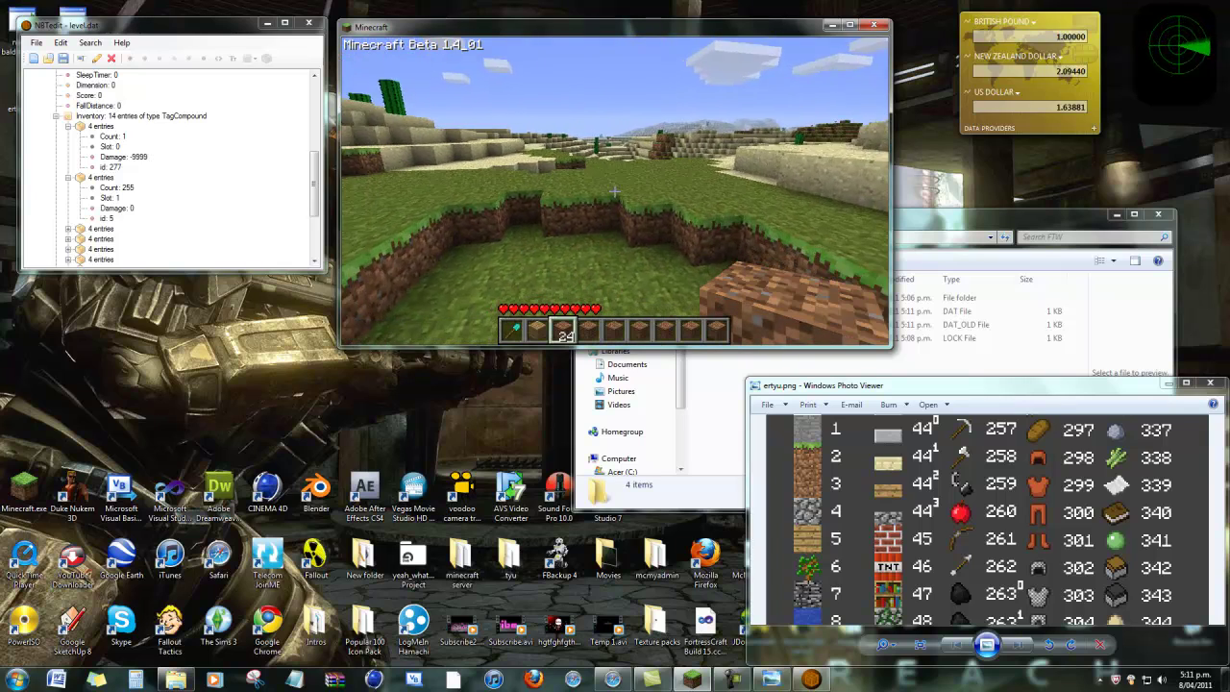
key("Escape")
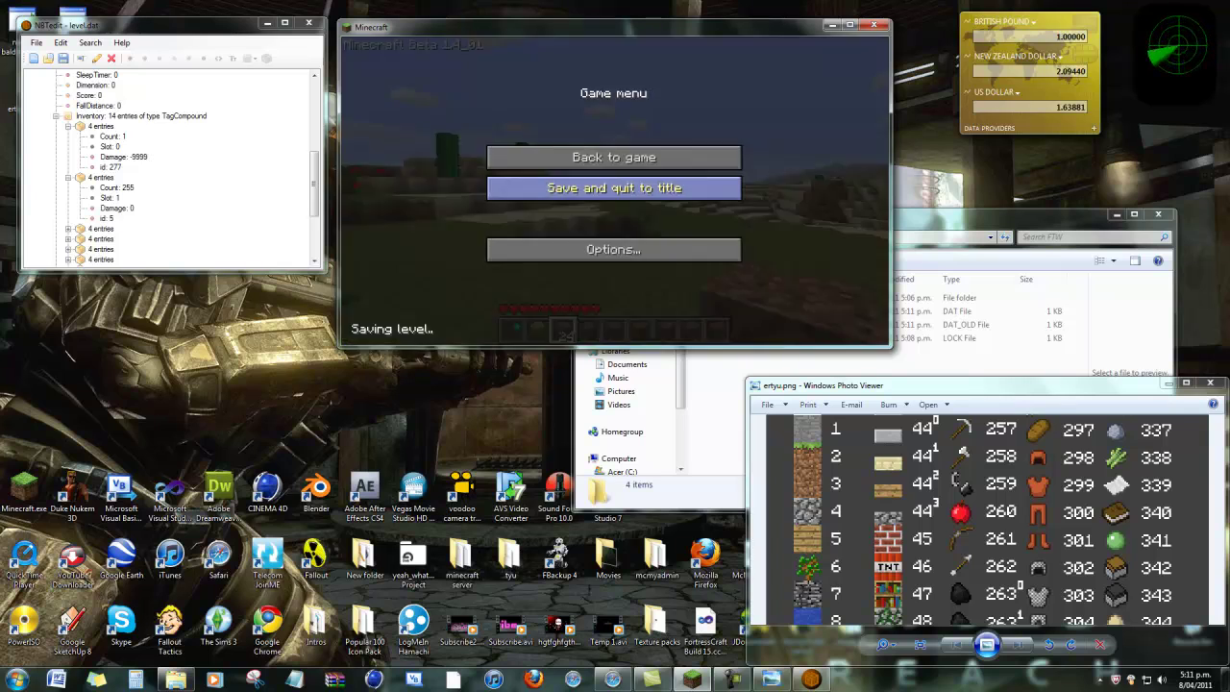
left_click(123, 156)
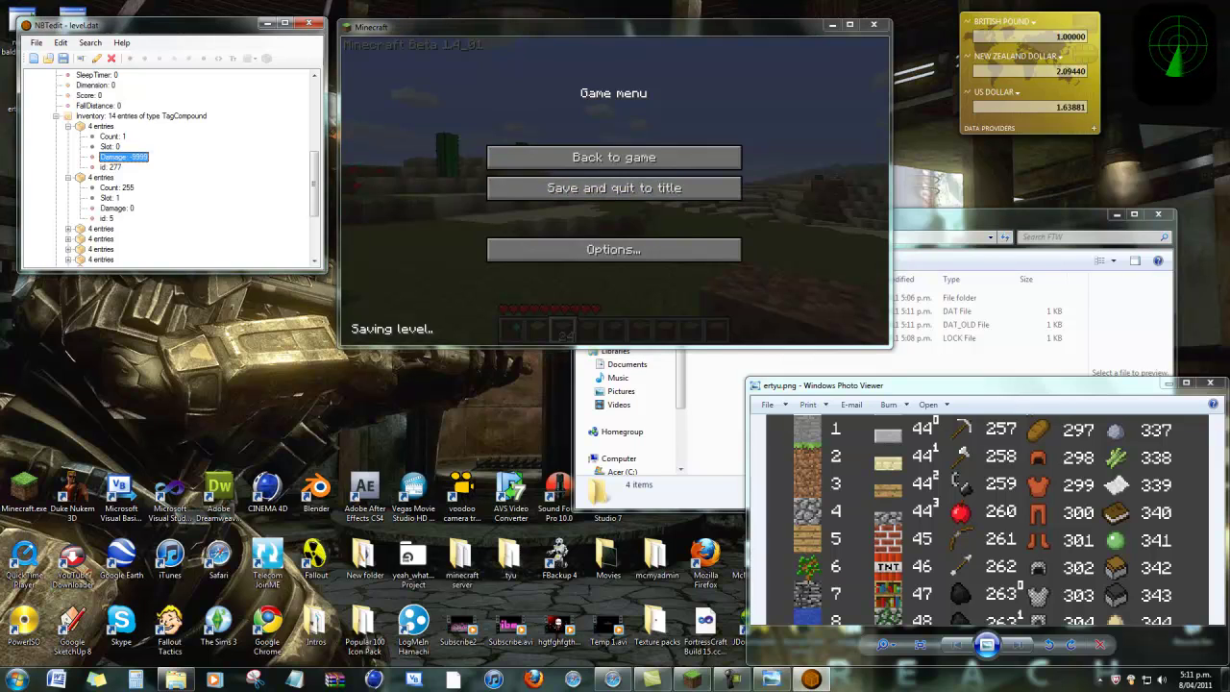
left_click(123, 156)
key("Escape")
left_click(613, 187)
left_click(613, 187)
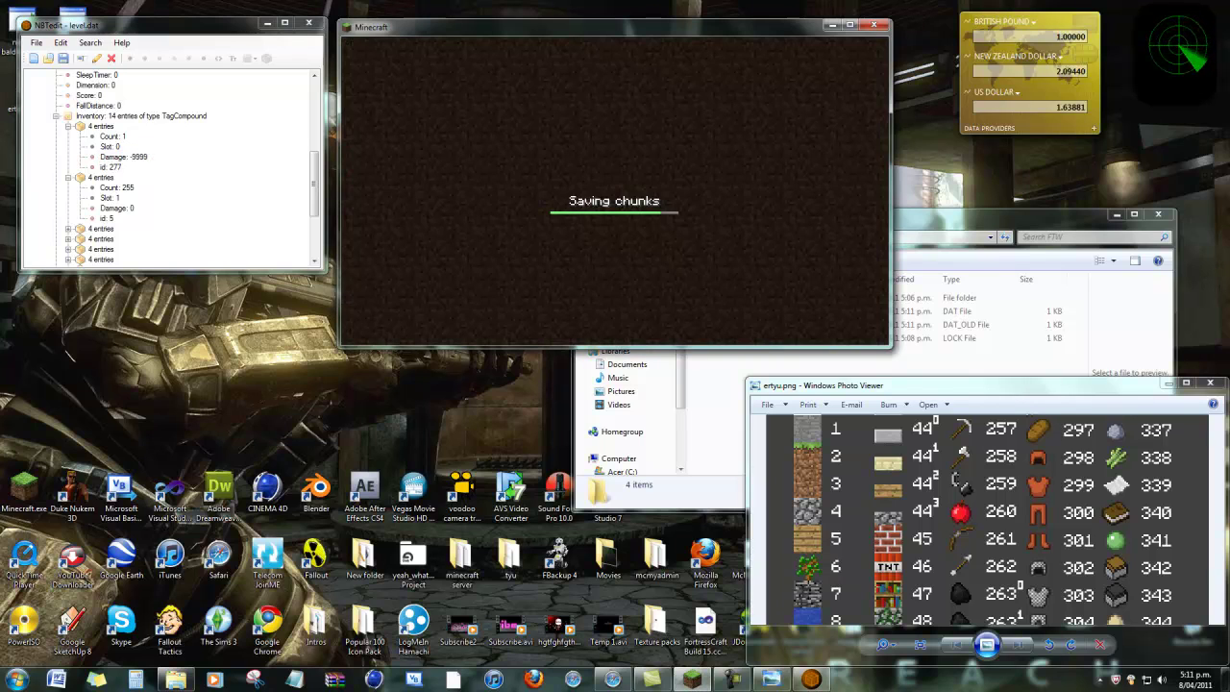
left_click_drag(614, 27, 624, 30)
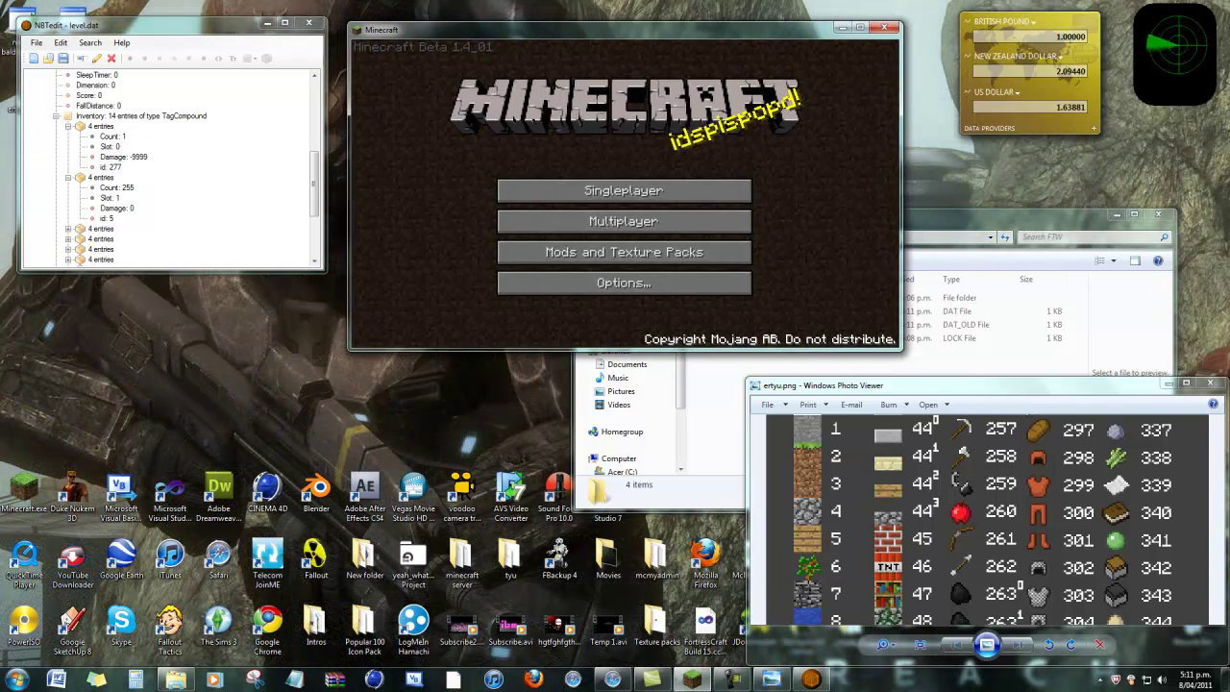
Examine the item ID chart from the first blocks down to the coloured wool entries.
left_click_drag(987, 519, 987, 239)
scroll(990, 519, "down", 6)
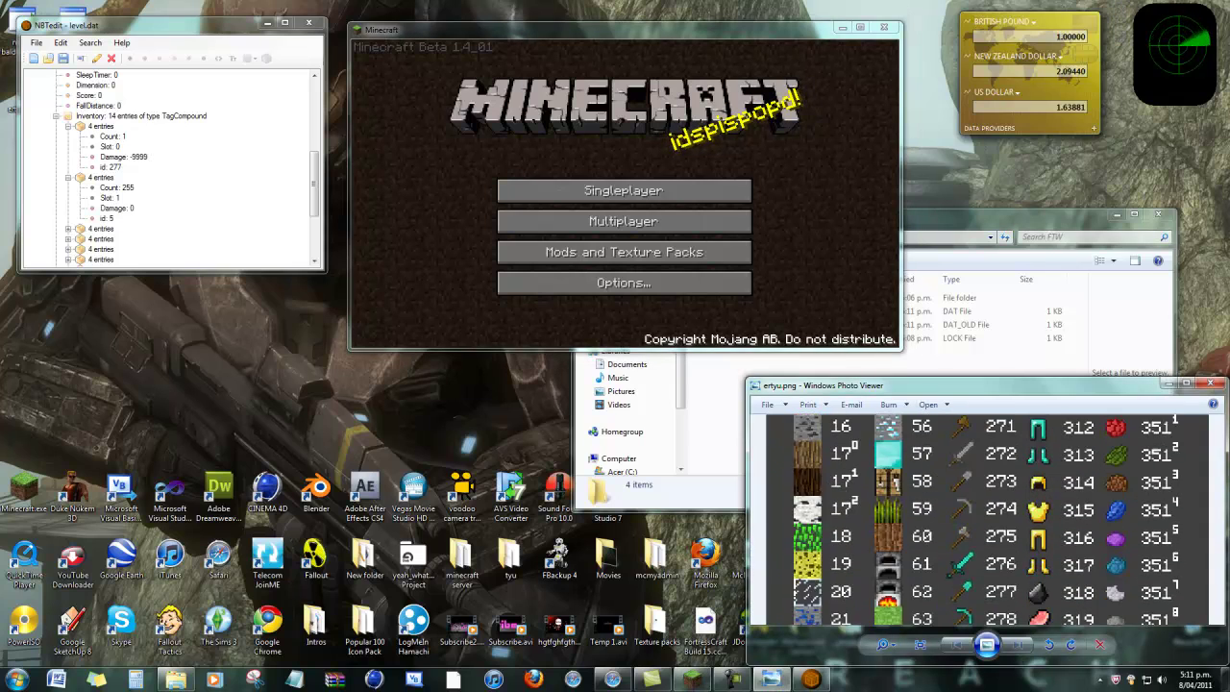
scroll(854, 499, "down", 3)
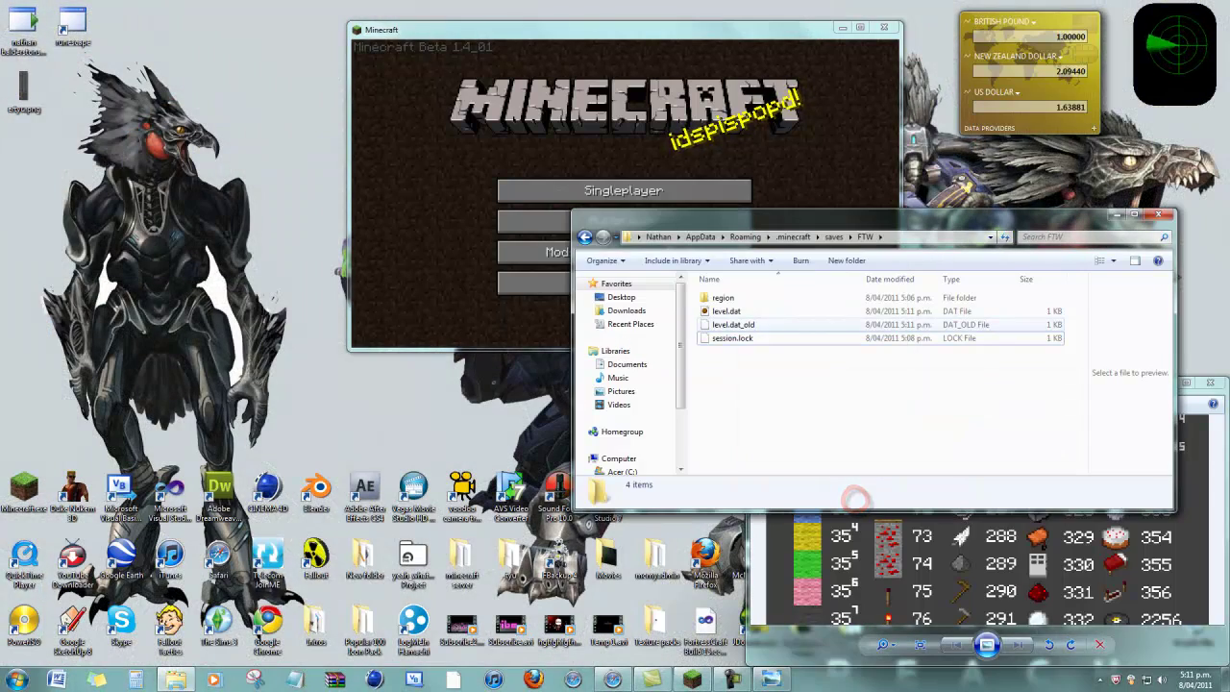
Reopen level.dat from the FTW save folder in NBTedit and expand the player's Inventory list.
left_click(726, 311)
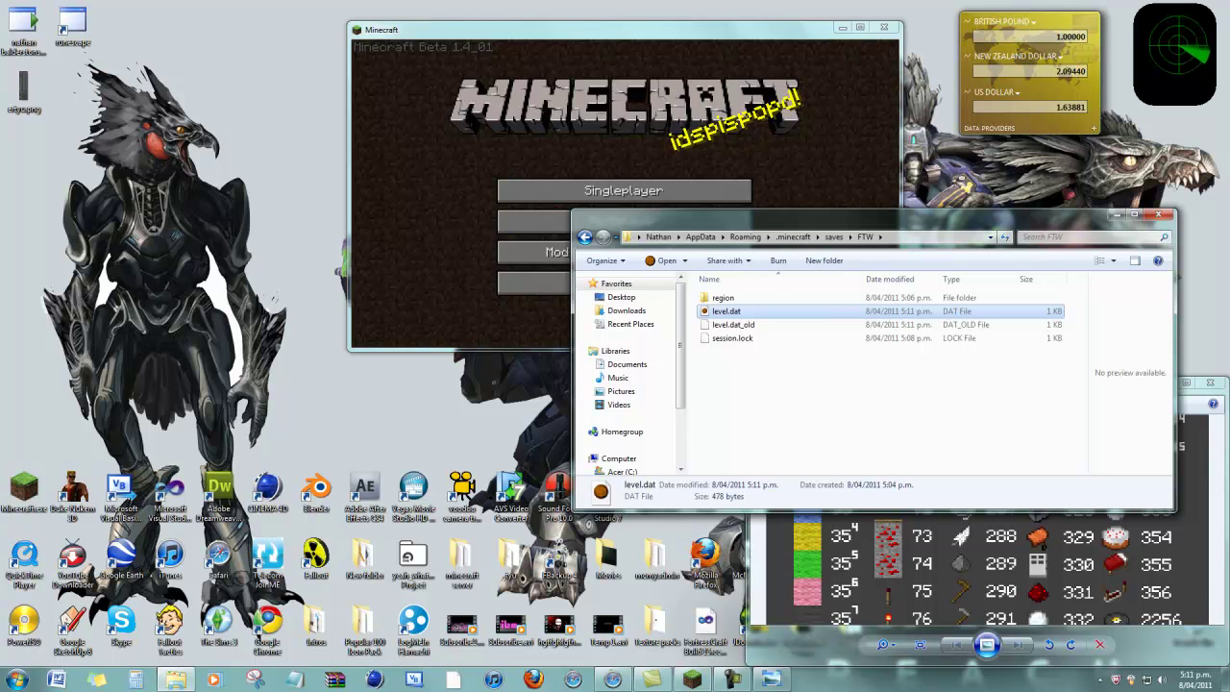
double_click(219, 229)
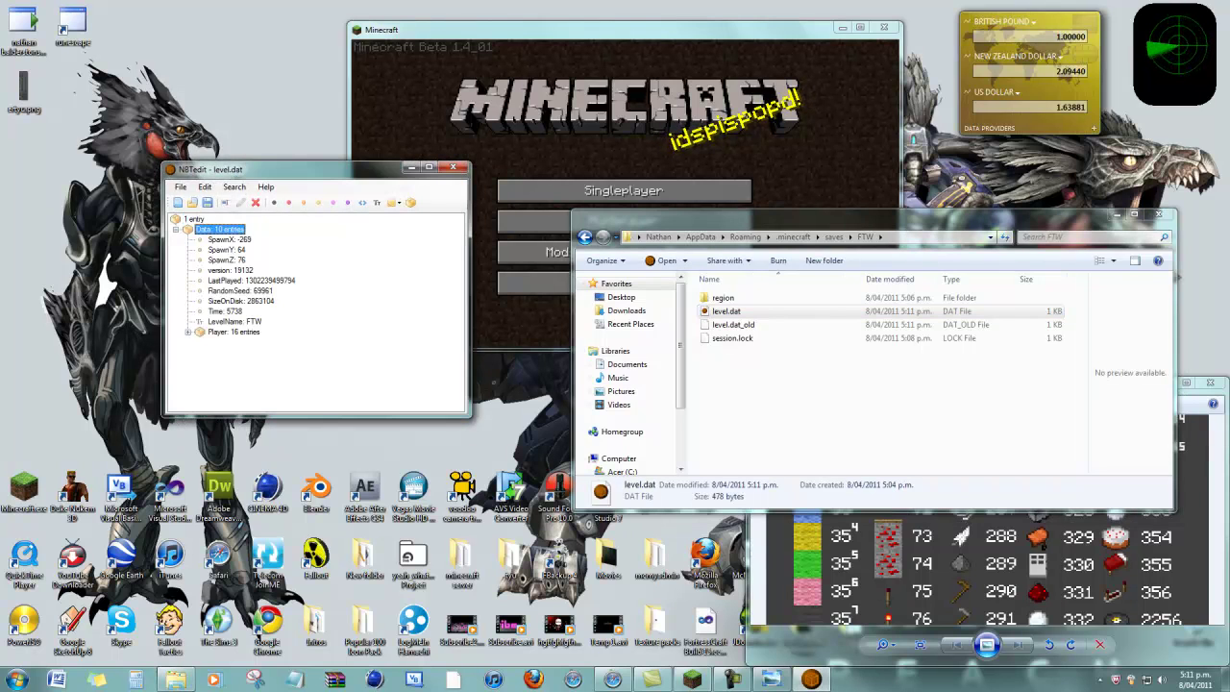
key("End")
key("Right")
double_click(284, 373)
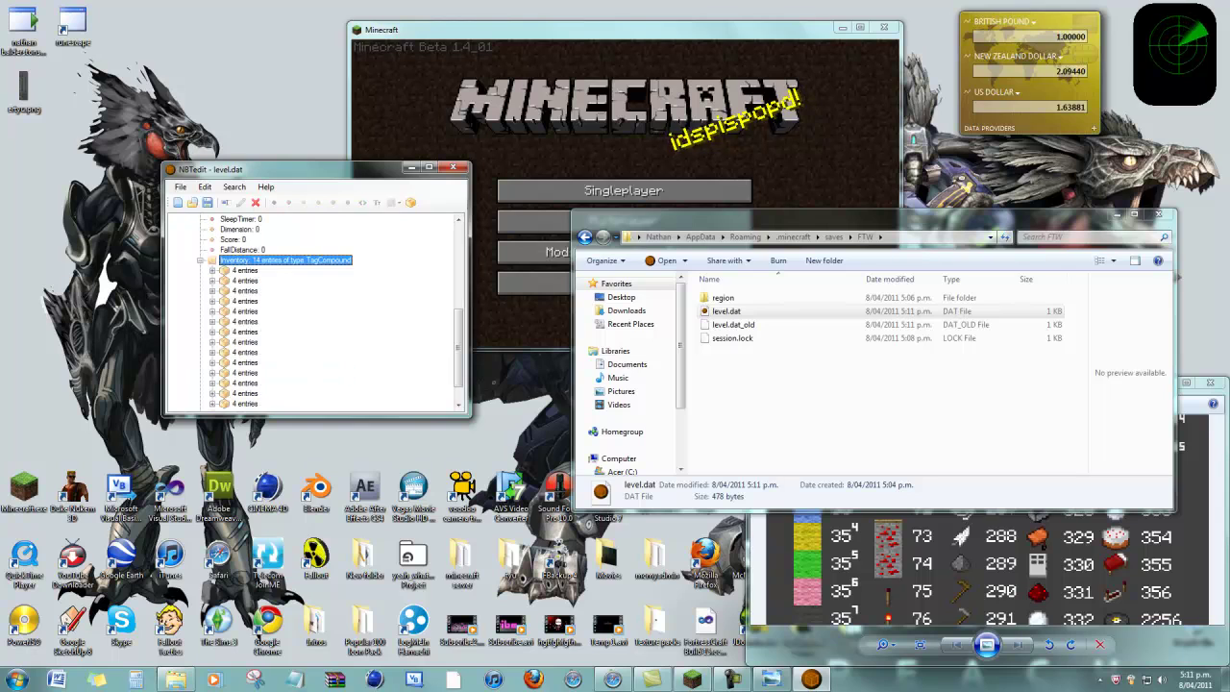
Expand the third inventory item, in Slot 2, and set its Count to 255.
key("Down")
key("Down")
key("Down")
key("Right")
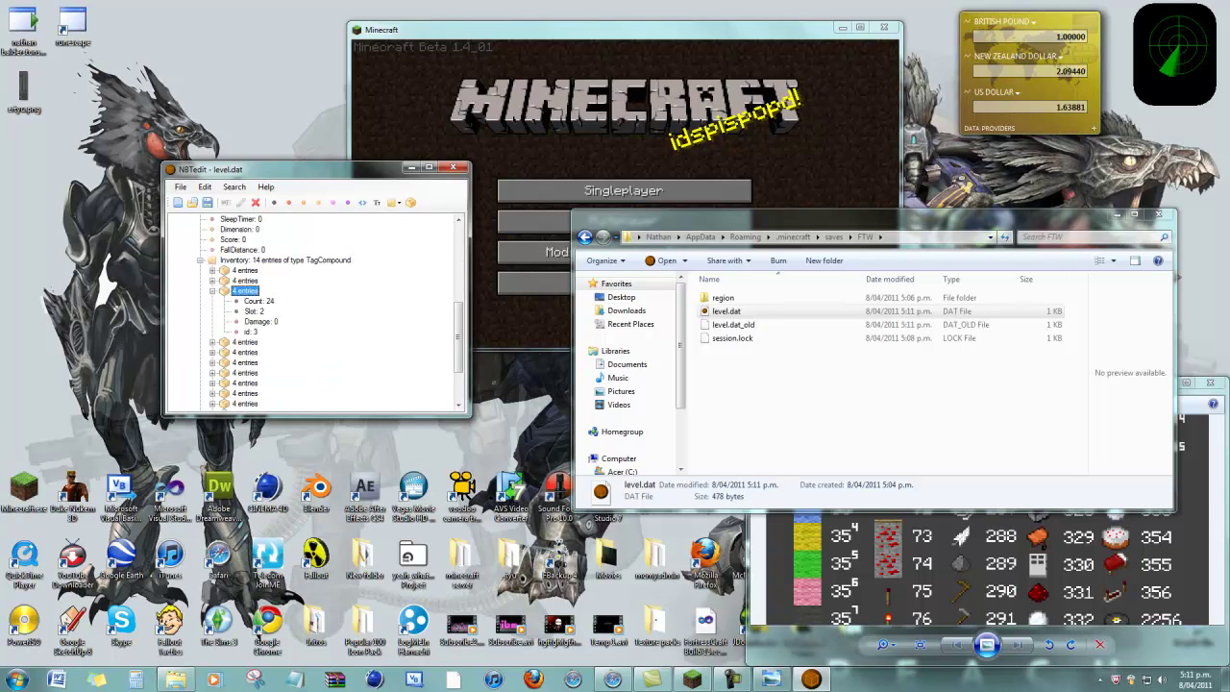
key("alt+Tab")
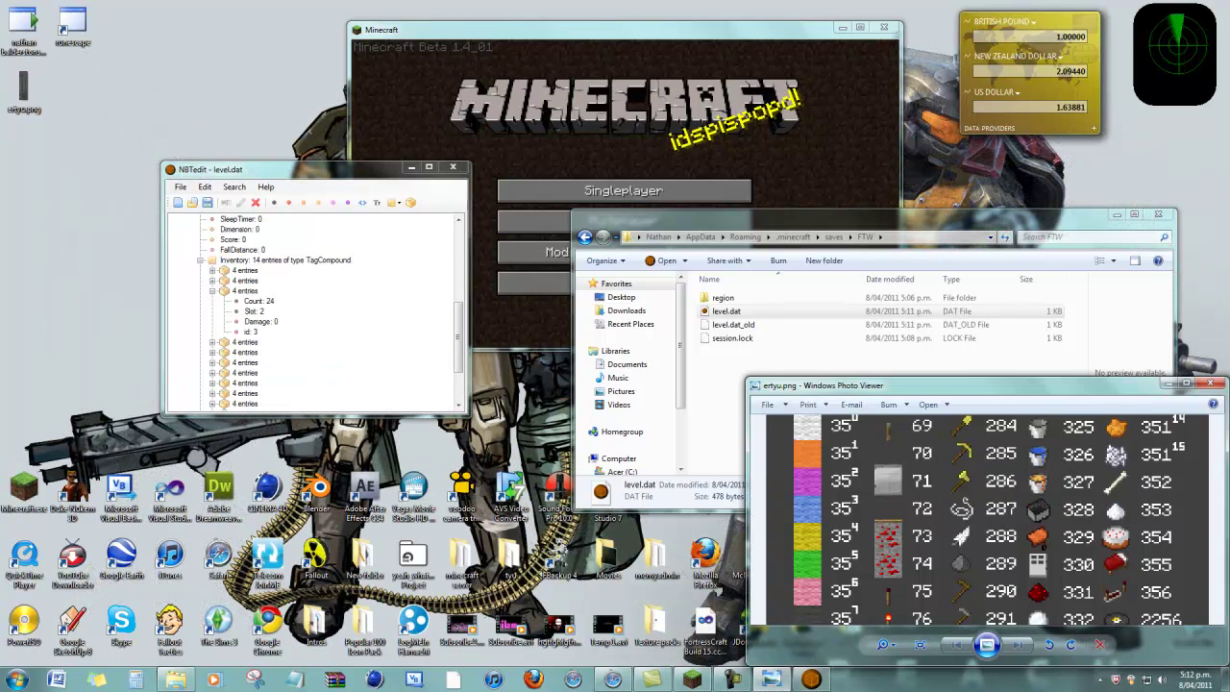
double_click(259, 301)
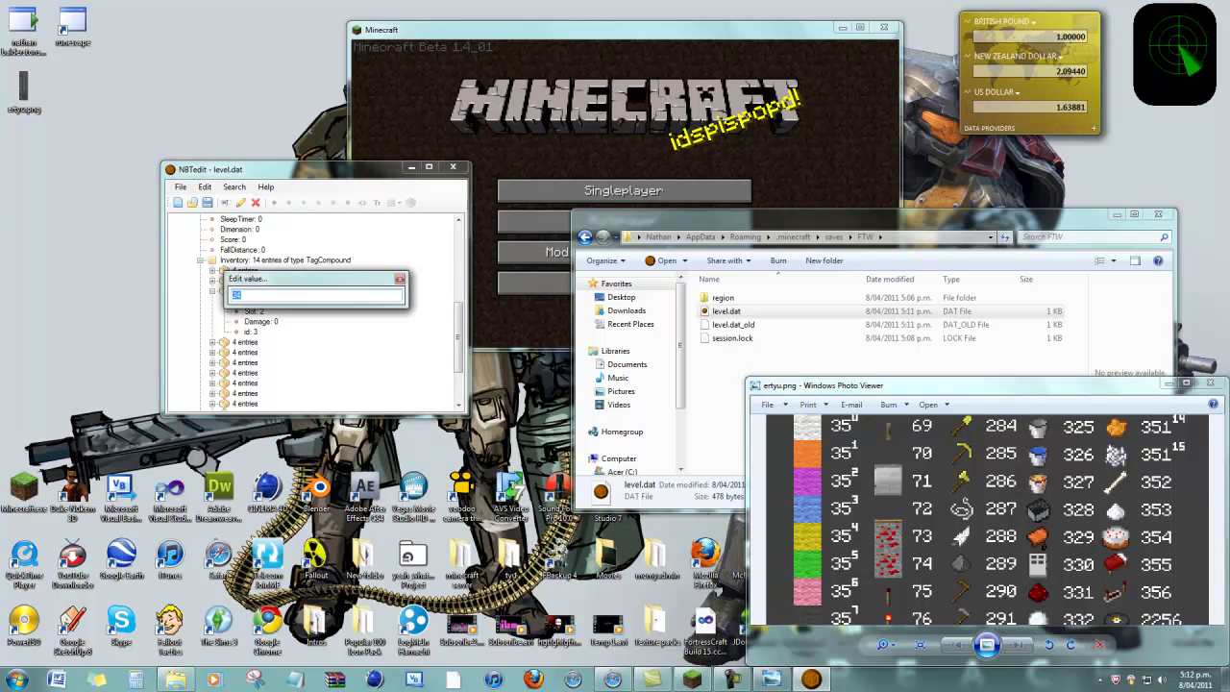
key("Return")
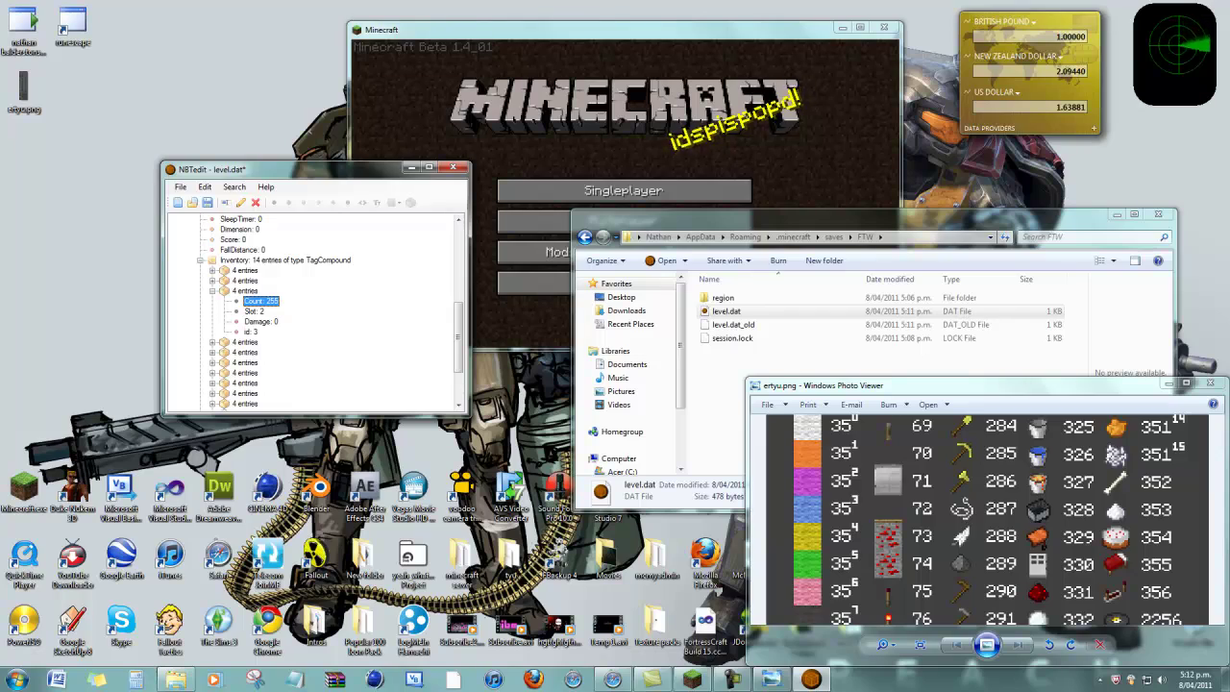
Look up the wool entries in the item ID chart and set the id of the inventory item in Slot 2 to 35.
left_click(977, 538)
left_click_drag(977, 538, 977, 500)
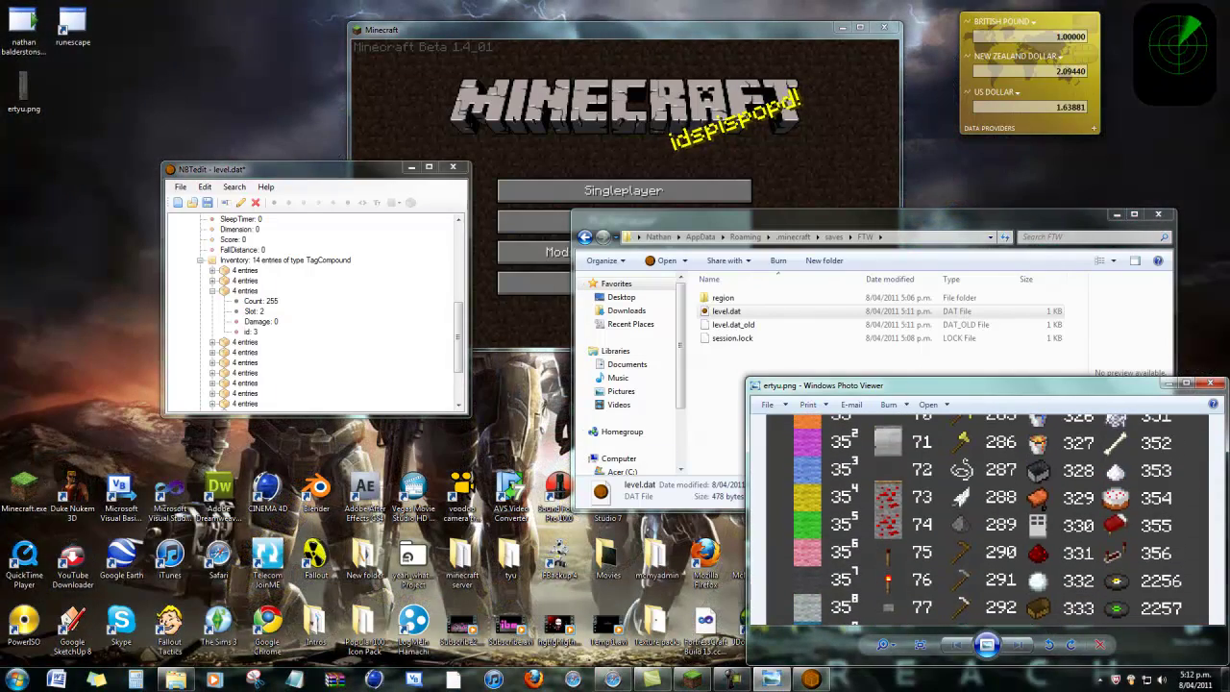
key("Up")
key("Up")
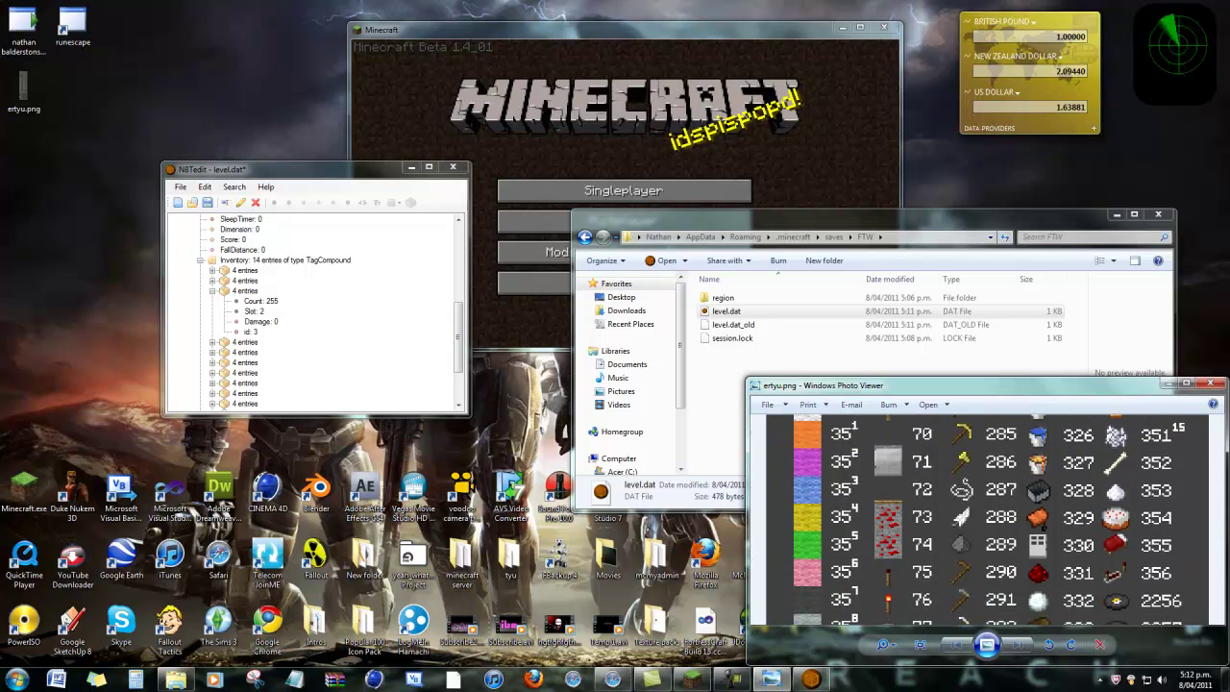
double_click(251, 331)
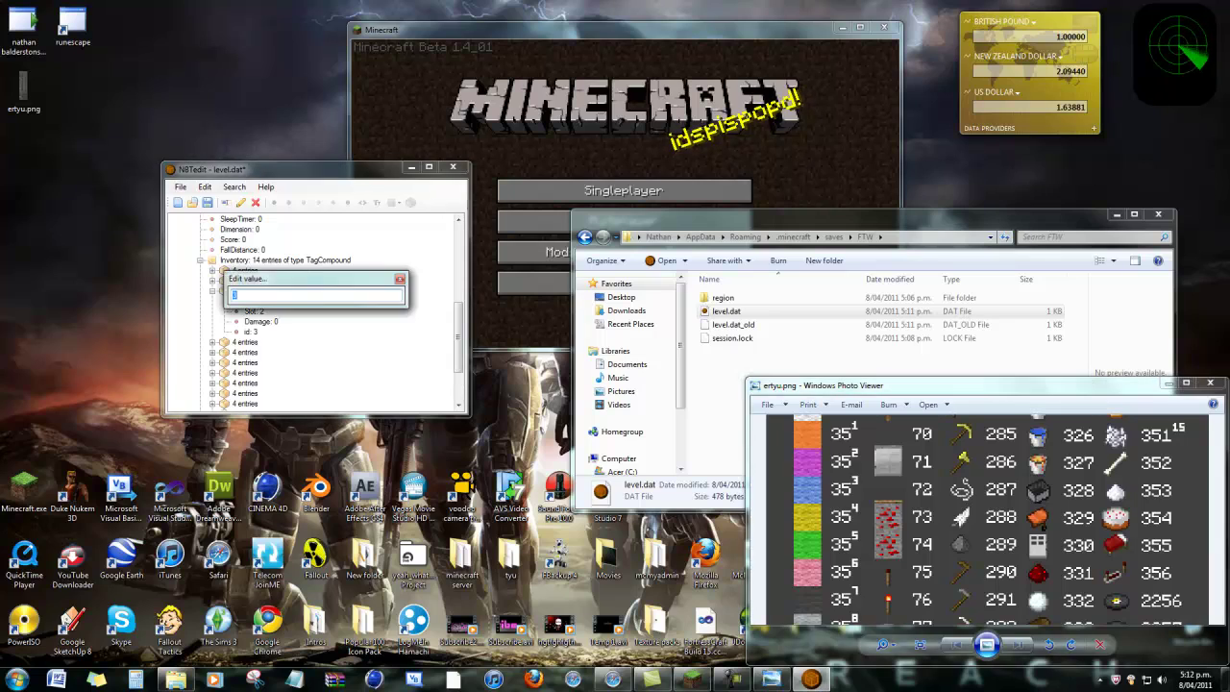
type("35")
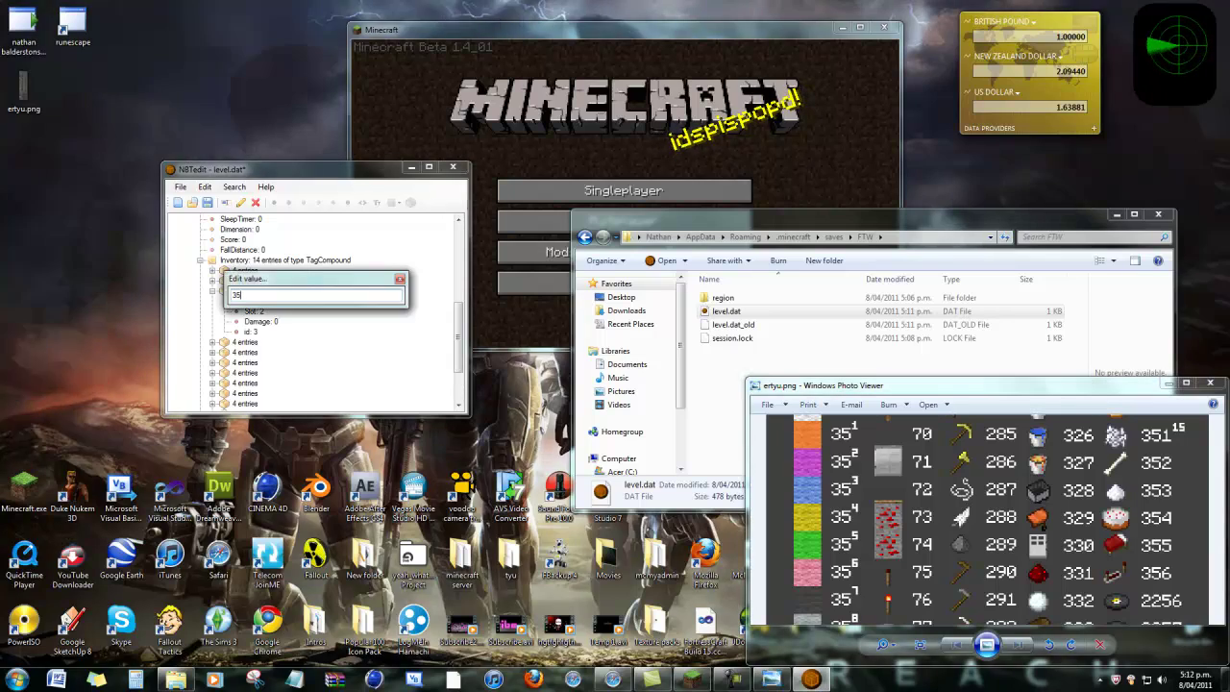
key("shift+Left")
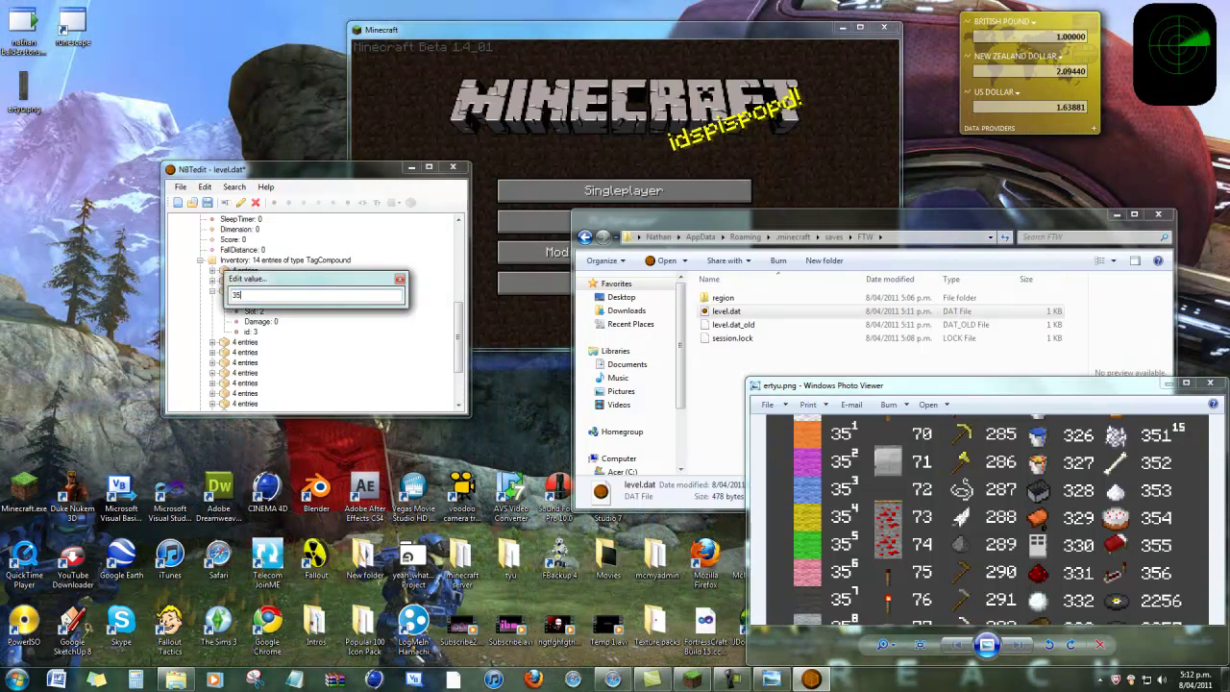
key("Return")
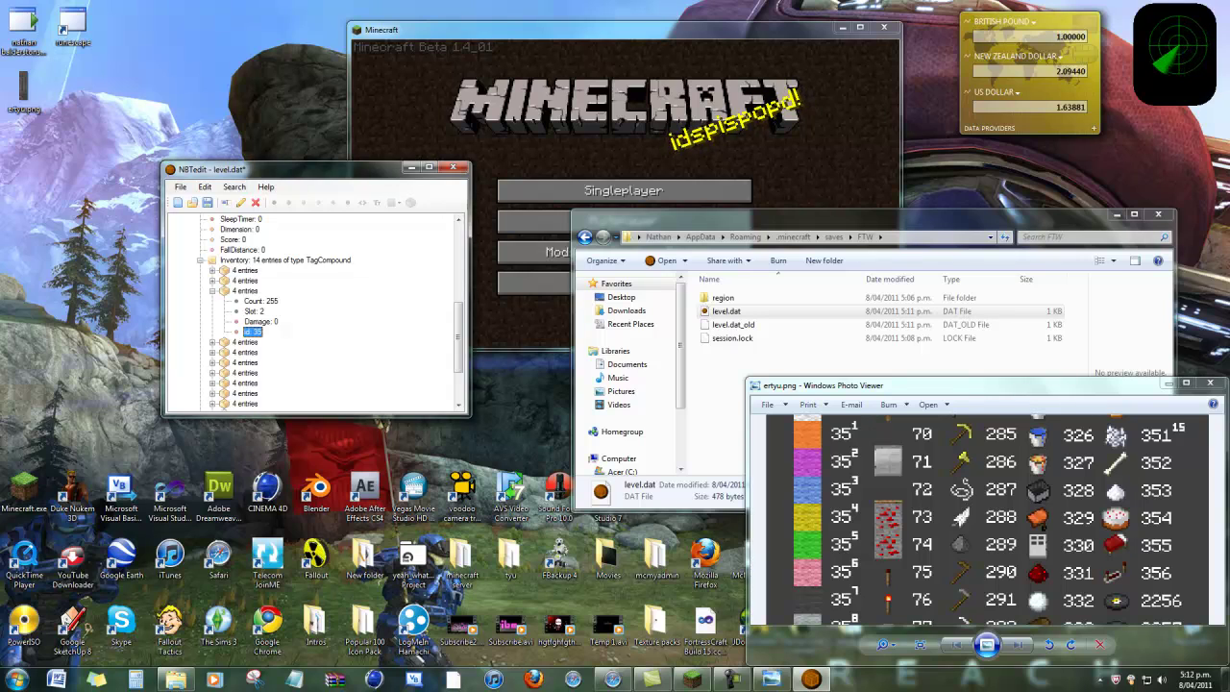
Set the Slot 2 item's Damage to 3 for the blue wool colour and save level.dat.
key("Return")
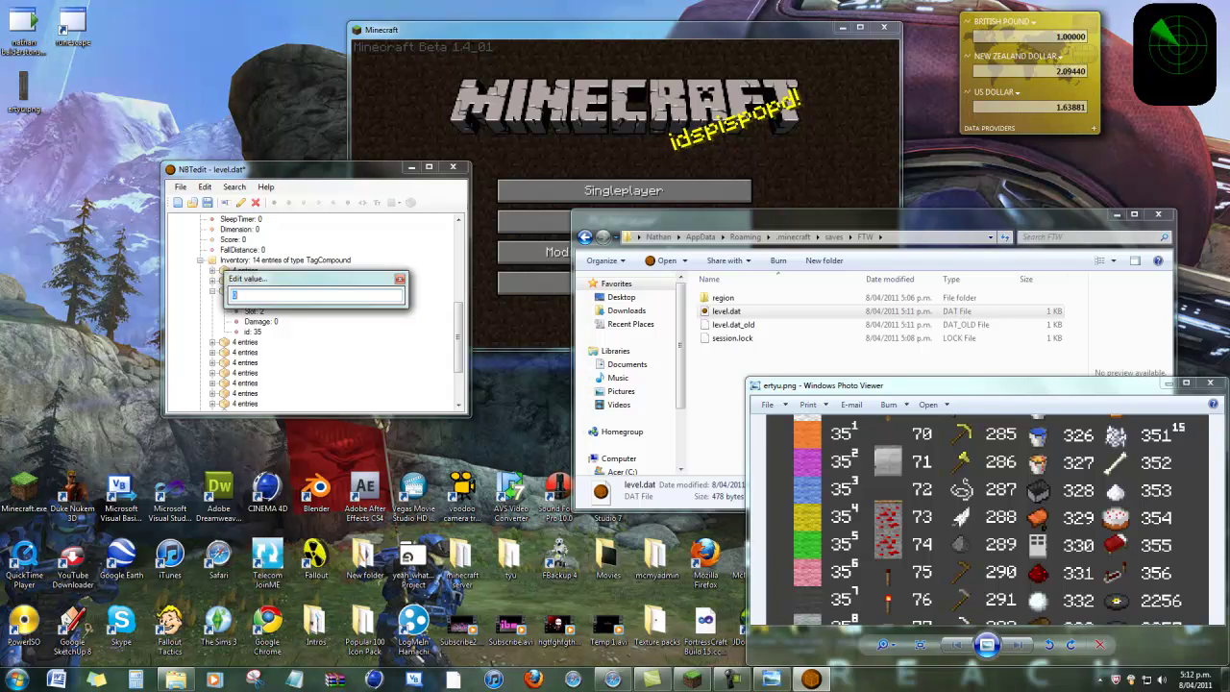
key("Return")
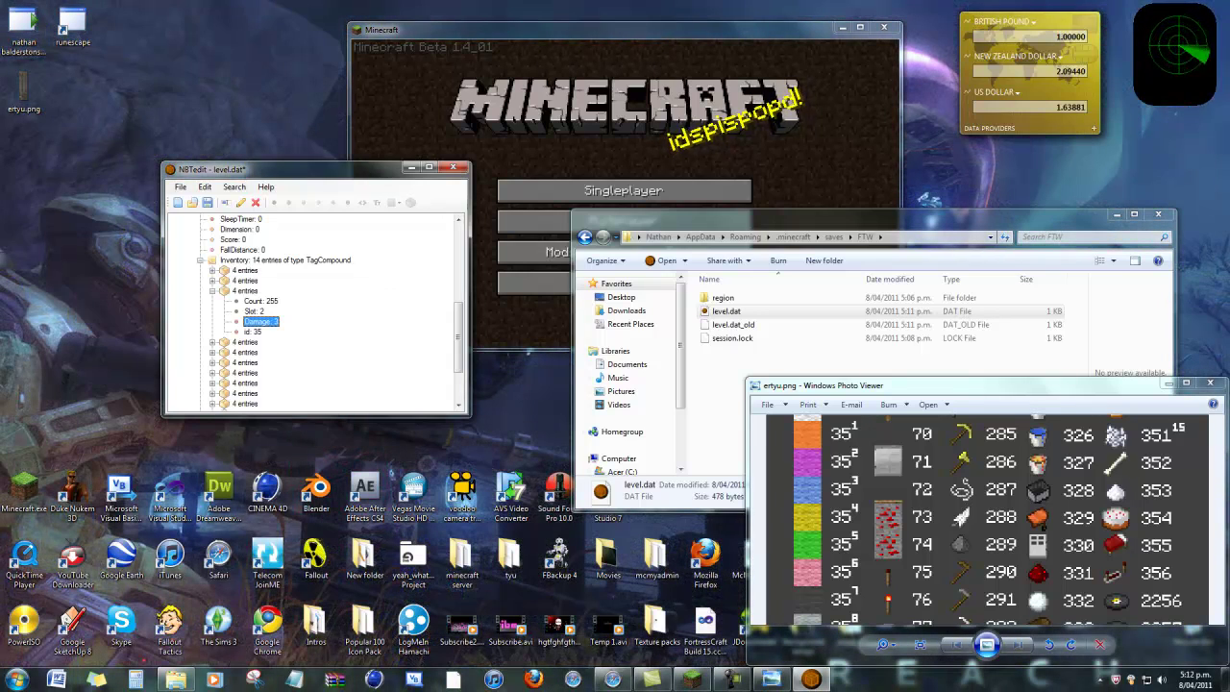
key("ctrl+s")
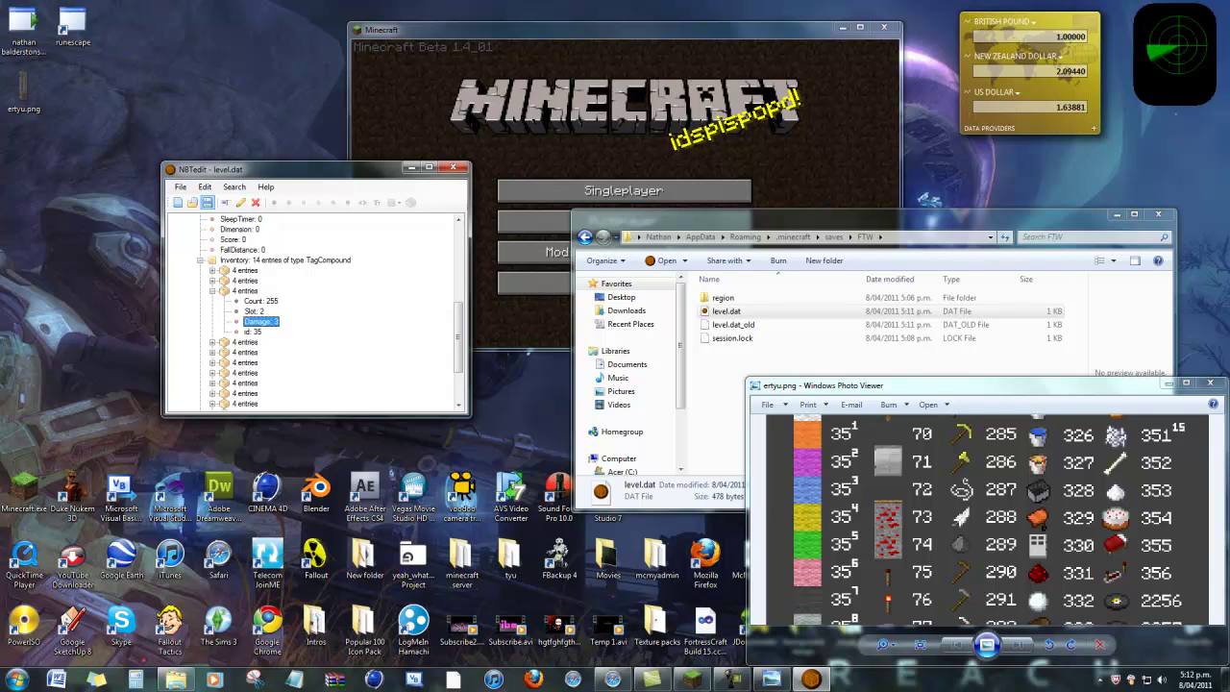
Close NBTedit and load the FTW singleplayer world in Minecraft.
left_click(485, 163)
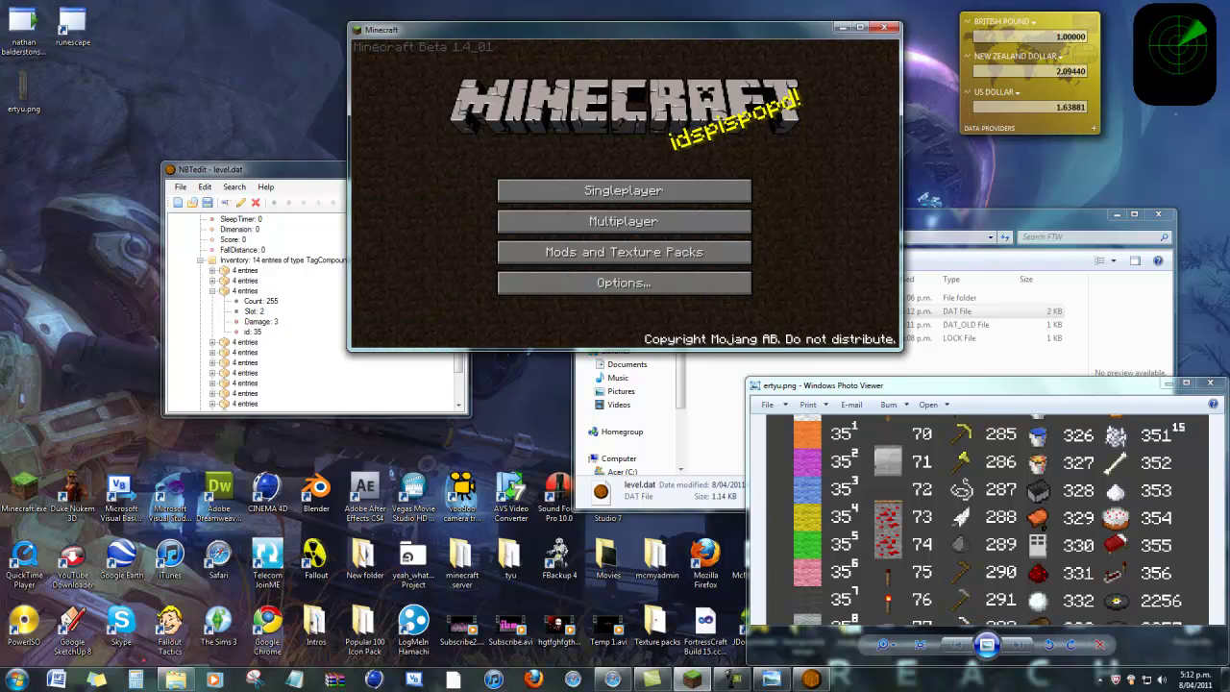
left_click(289, 170)
left_click(452, 167)
left_click(624, 190)
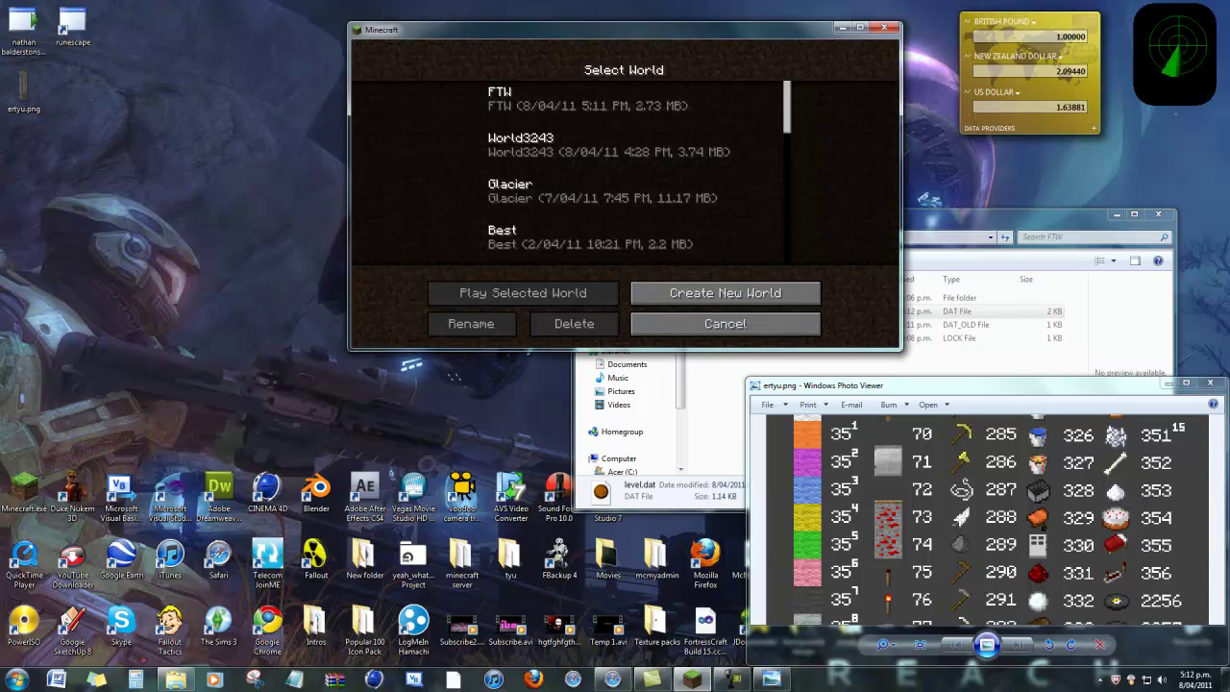
double_click(624, 98)
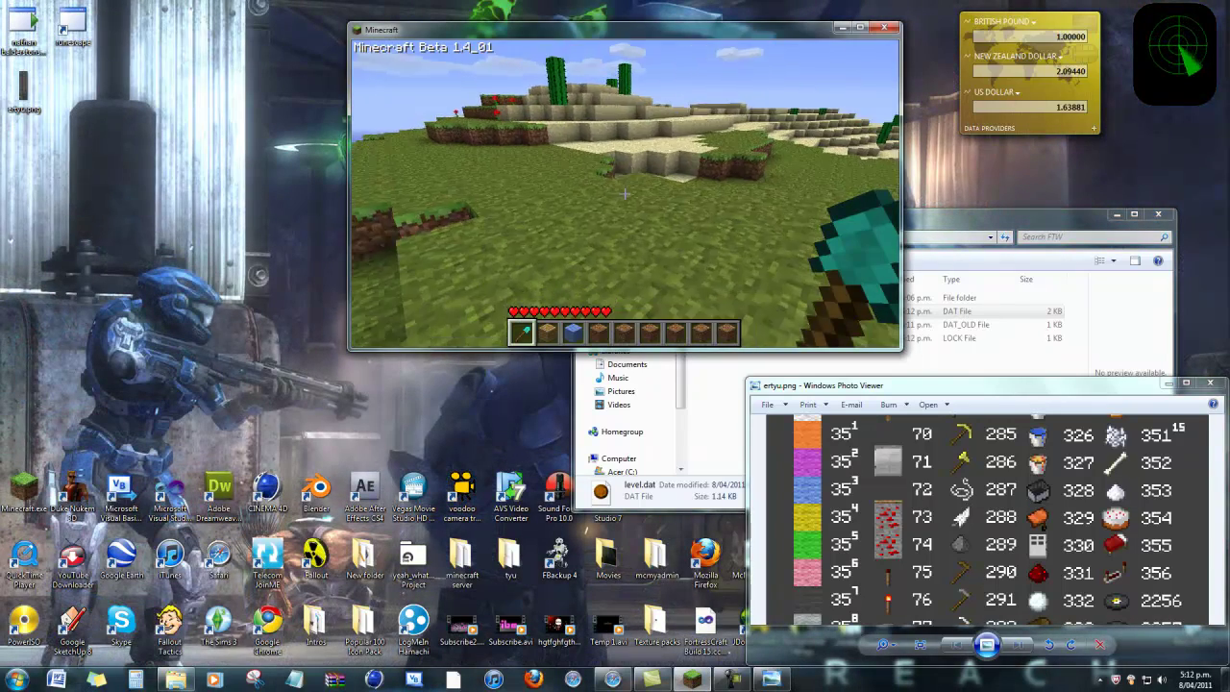
Select the blue wool in the third hotbar slot and place several blocks of it on the grass.
key("3")
right_click(625, 193)
right_click(624, 193)
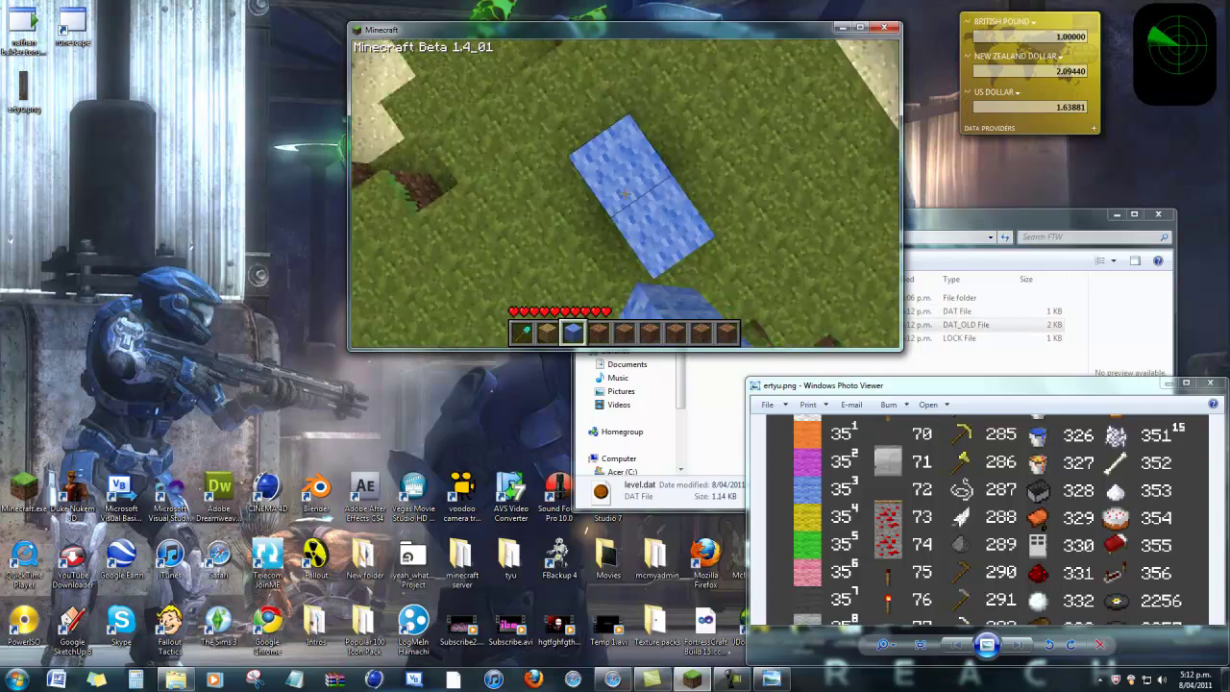
right_click(624, 193)
right_click(624, 194)
right_click(625, 194)
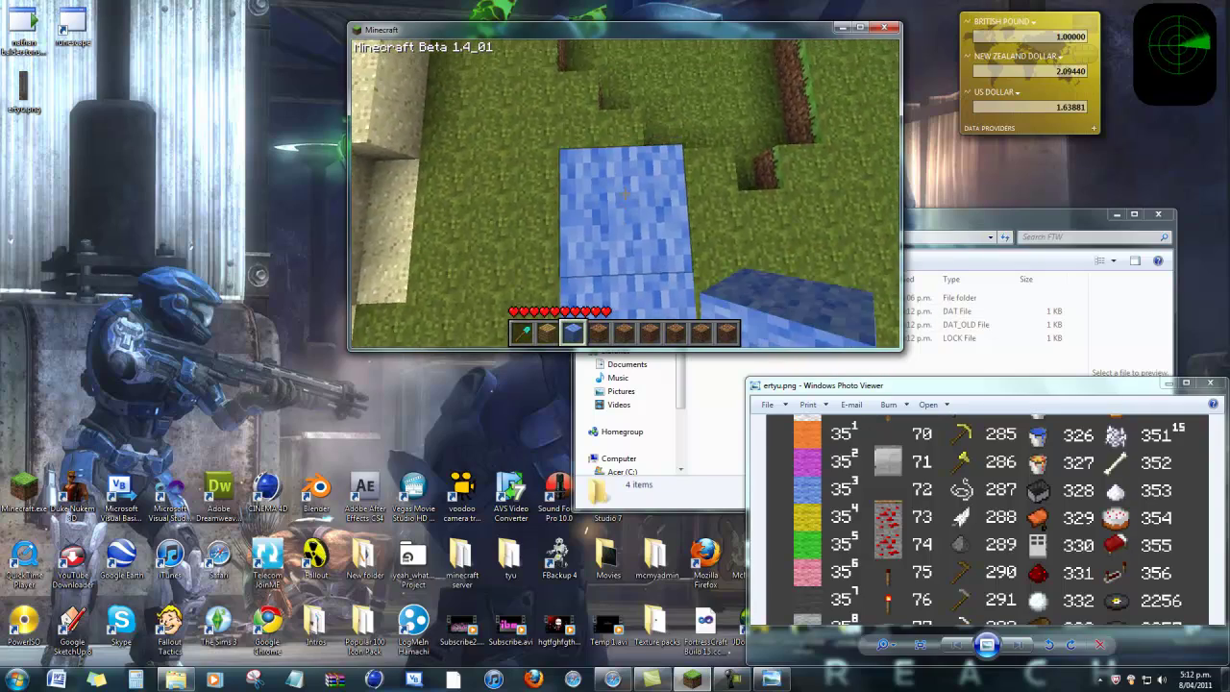
Pause the game and examine the wool entries further down the item ID chart.
key("Escape")
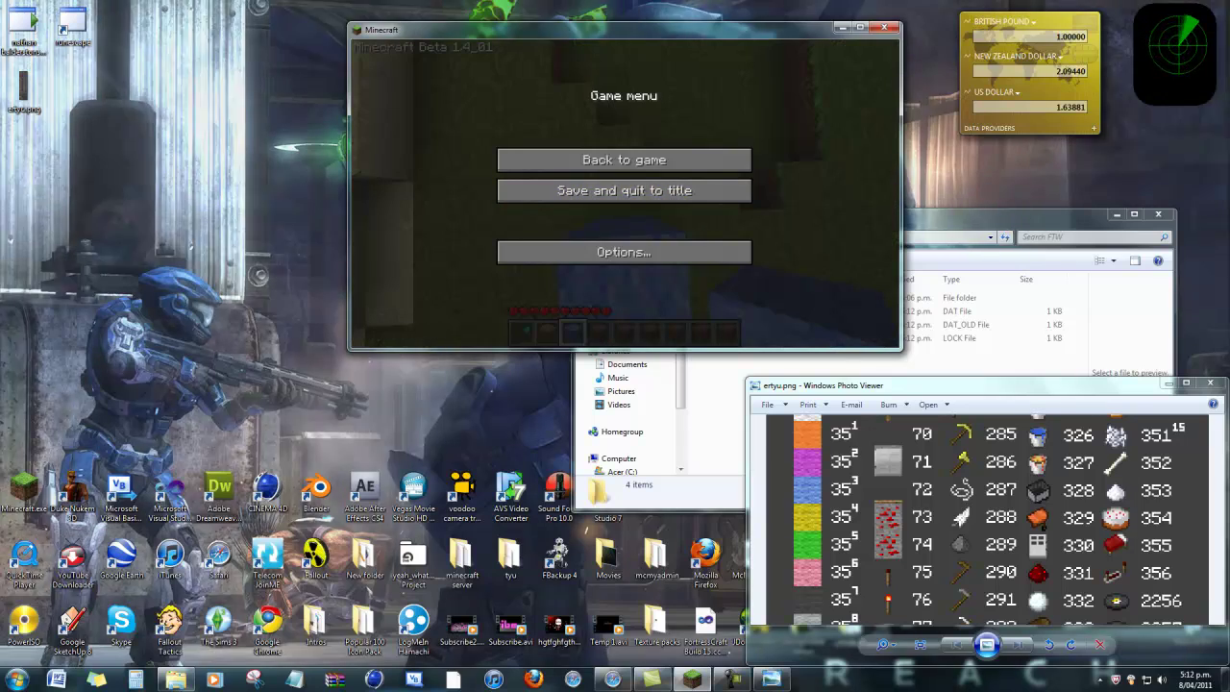
left_click_drag(986, 519, 986, 403)
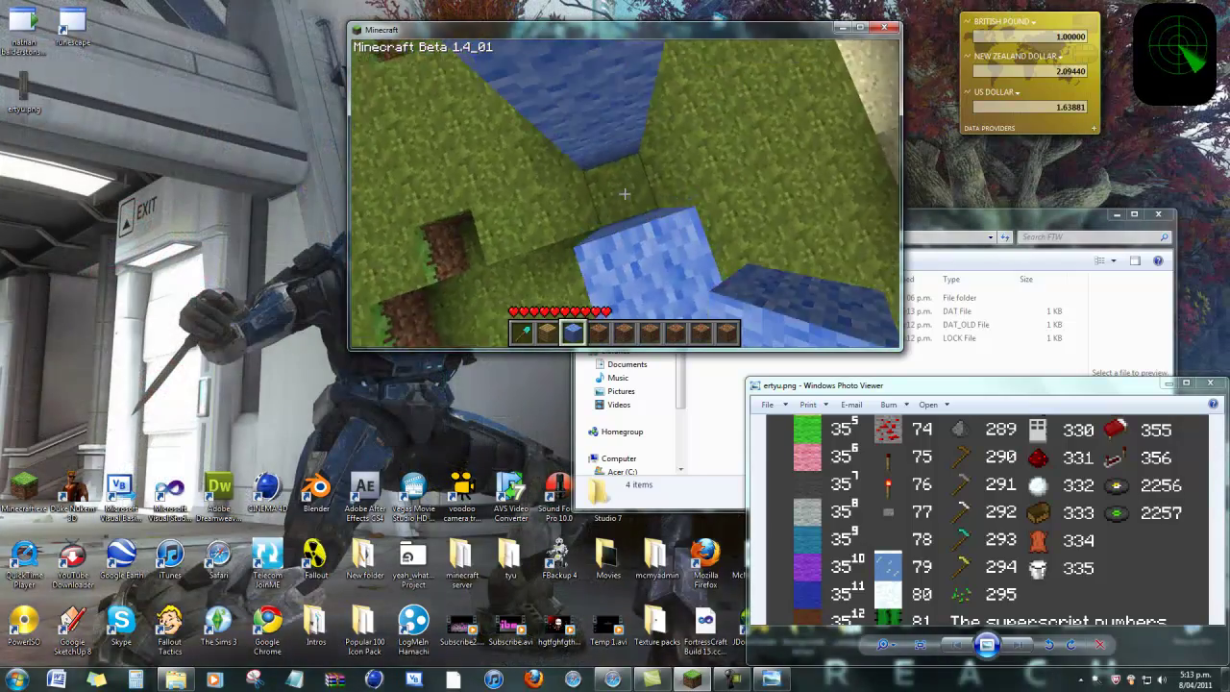
Resume the game, place more blue wool blocks to build up a wall on the grass, and bring up the game menu.
right_click(625, 194)
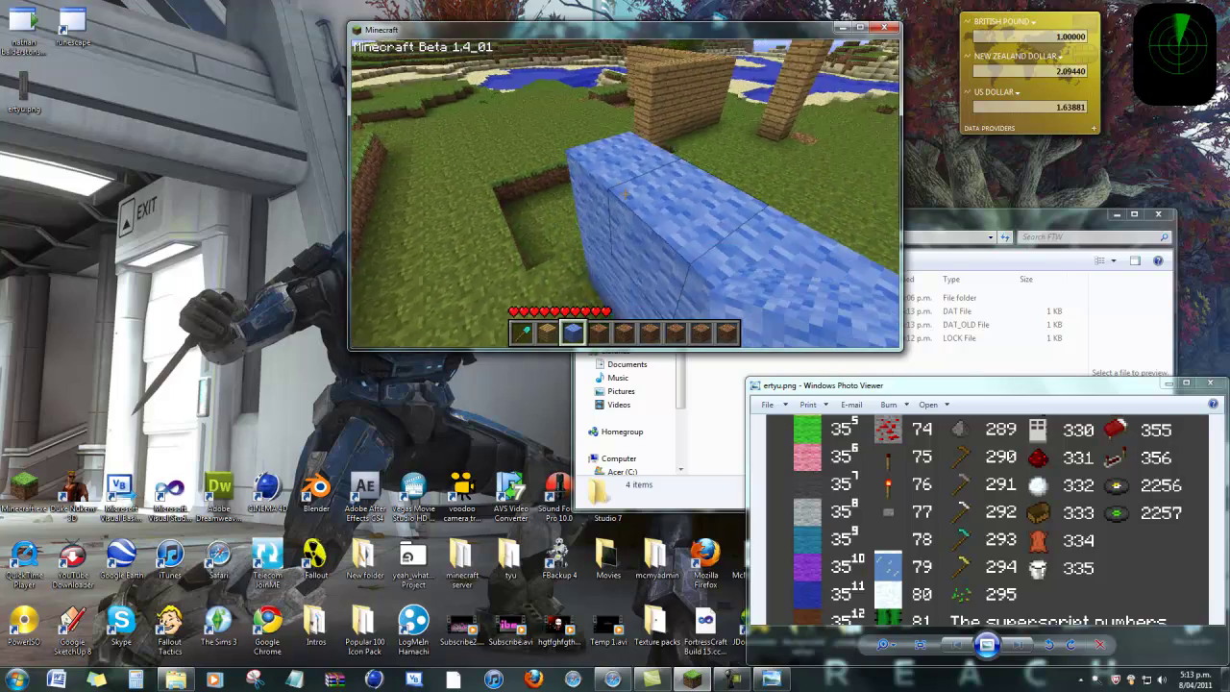
right_click(624, 194)
right_click(625, 194)
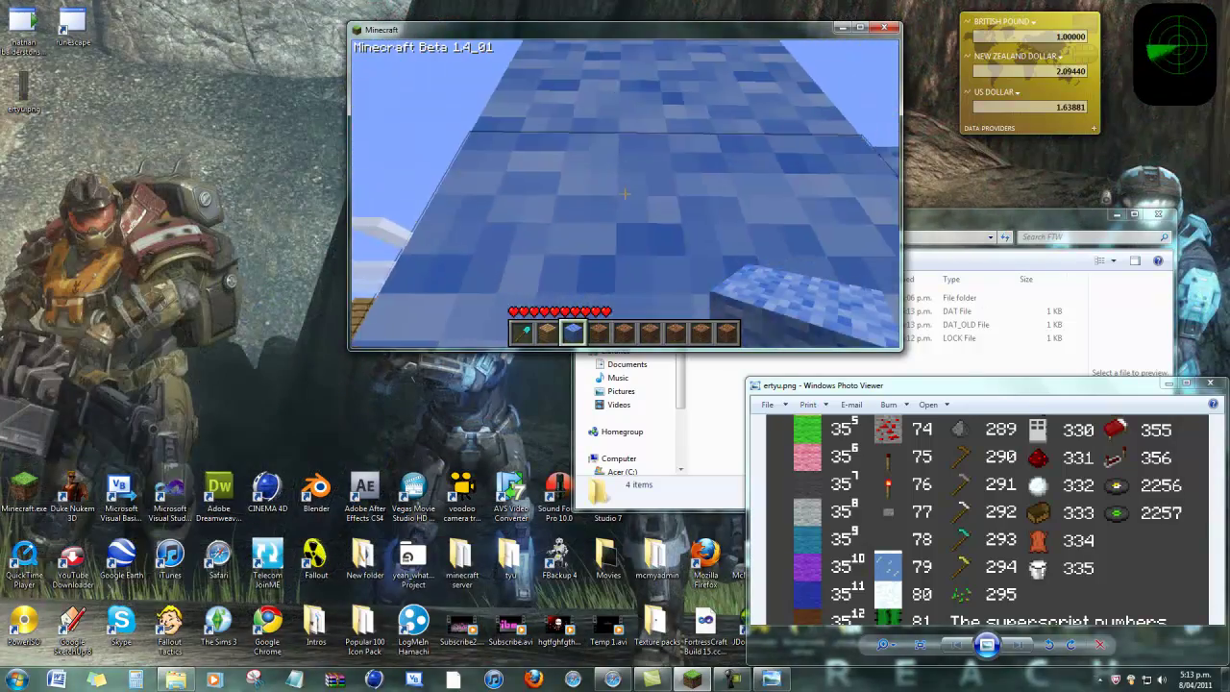
key("a")
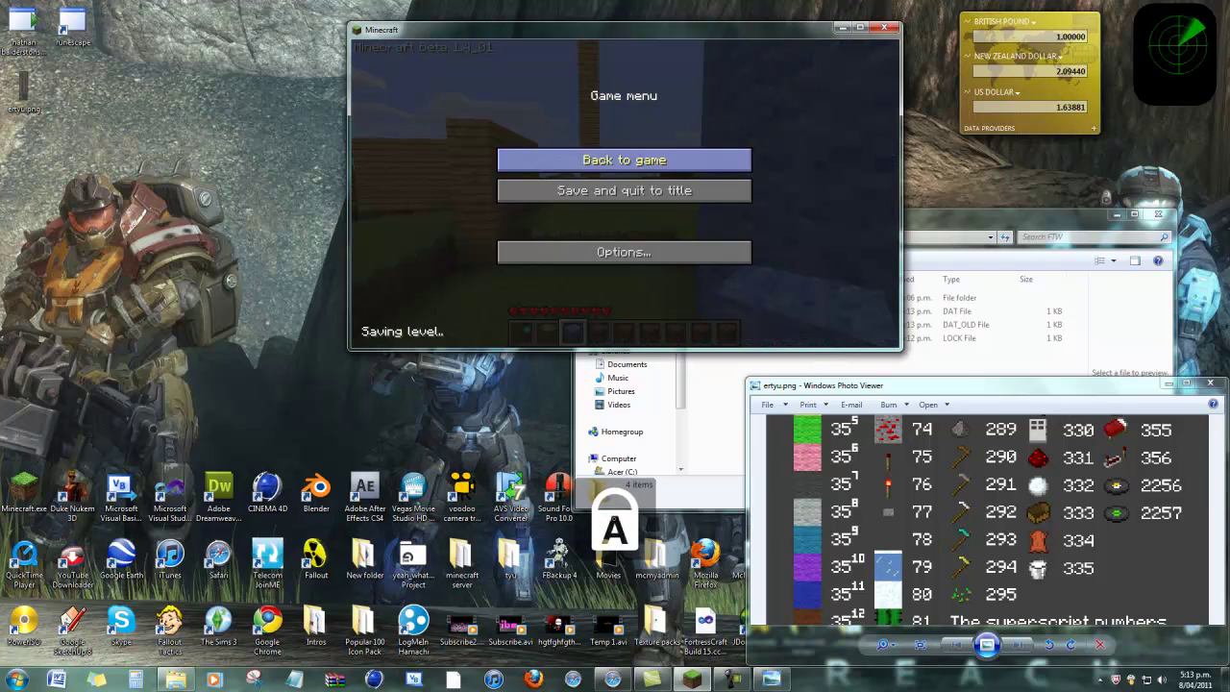
key("Escape")
key("Caps_Lock")
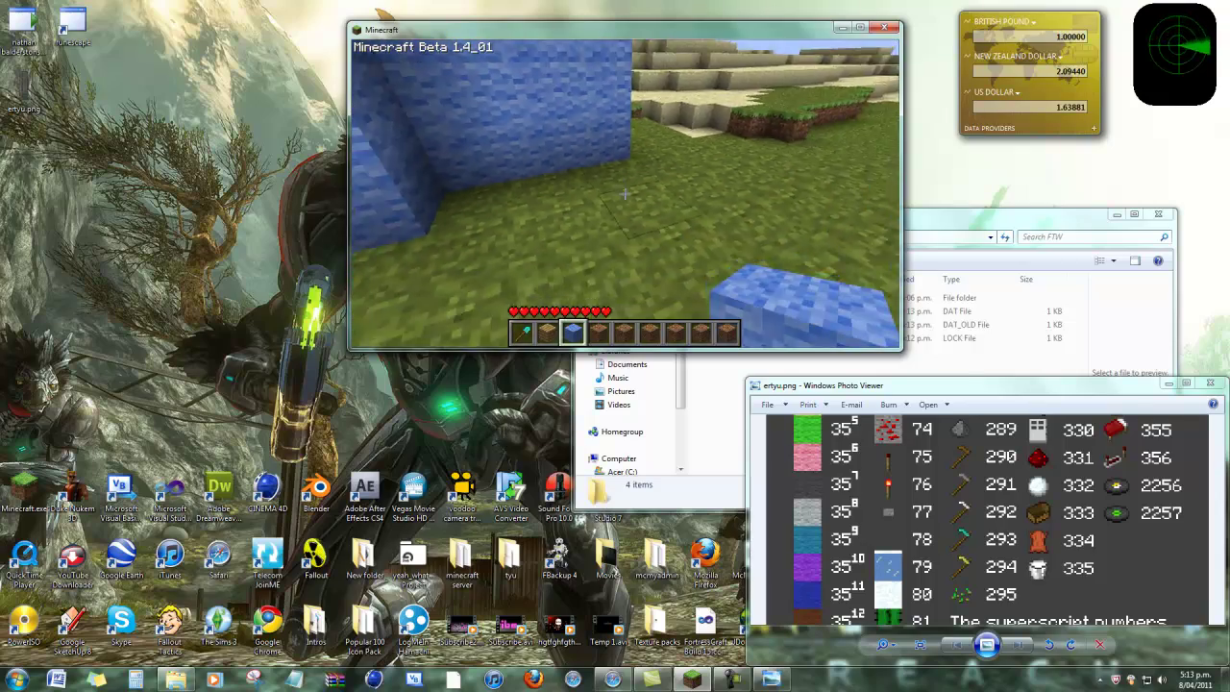
key("Escape")
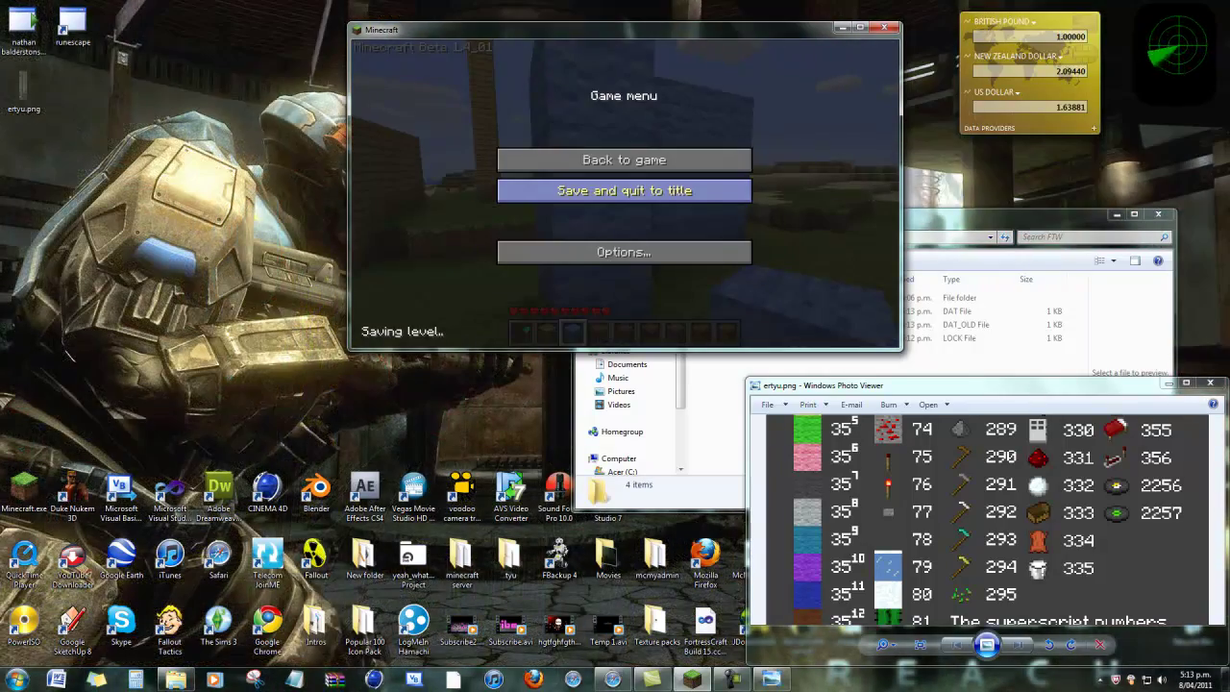